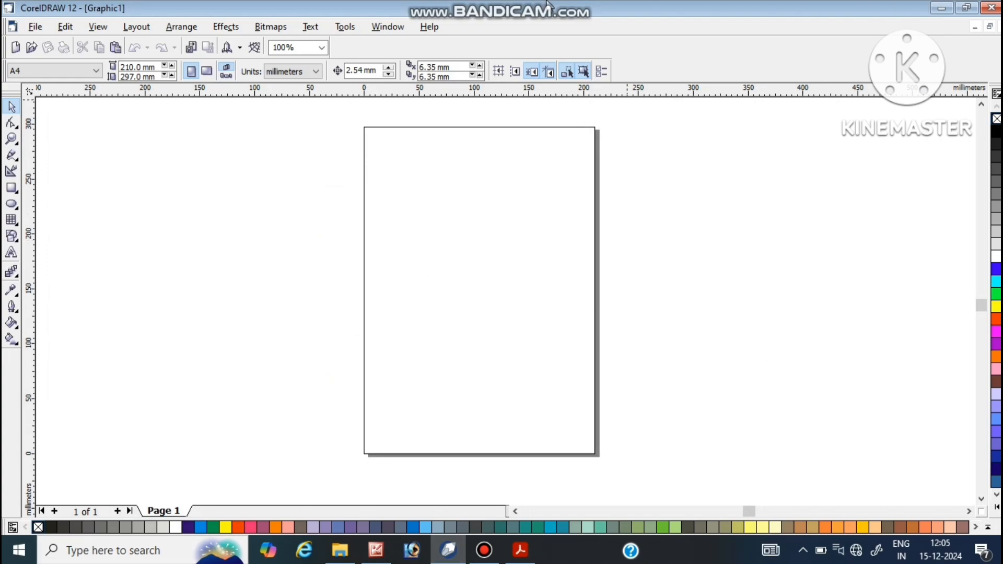
Step: Draw a rectangle about 159 mm wide and 75 mm high beside the page
mouse_move(548, 4)
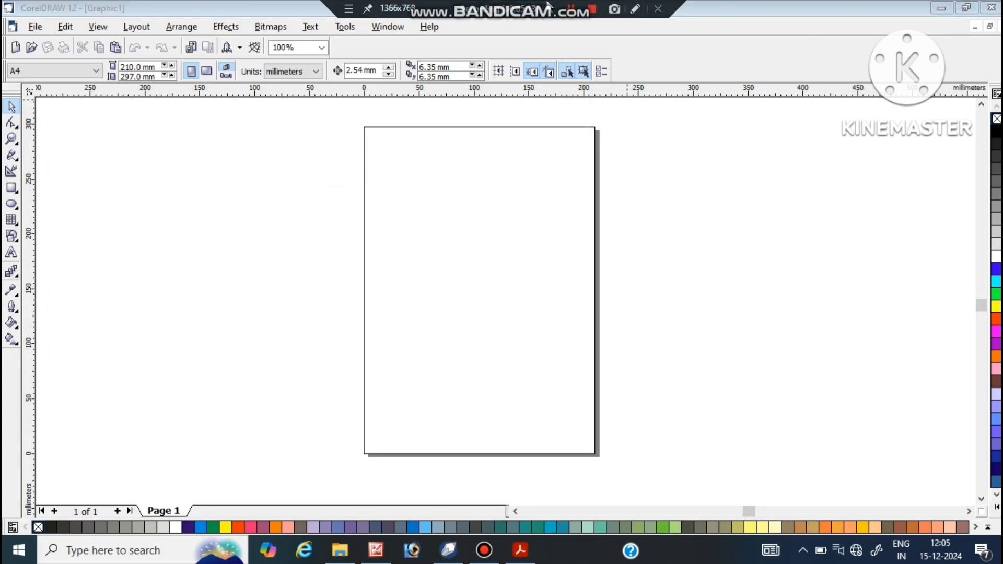
click(119, 104)
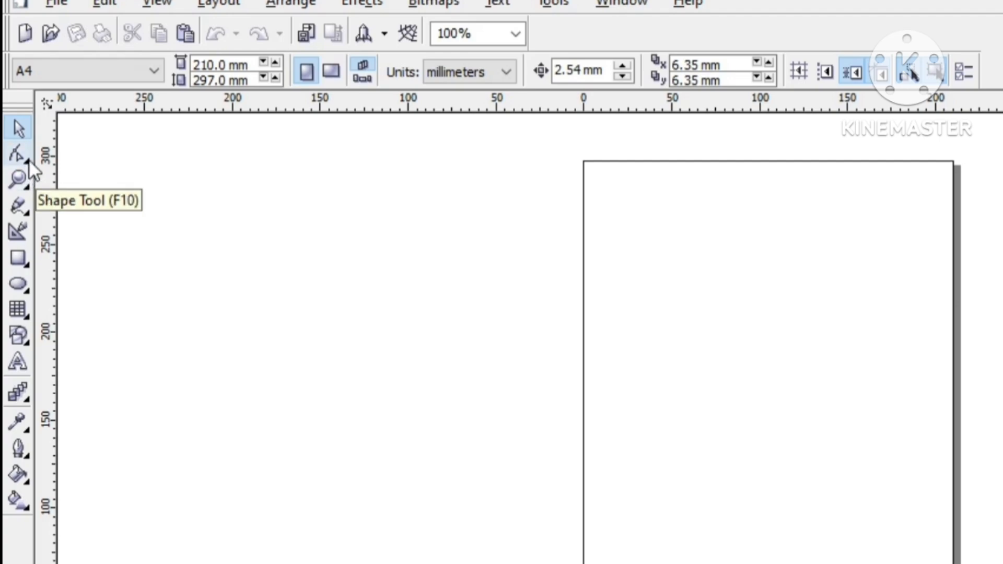
click(19, 257)
drag(291, 236, 572, 370)
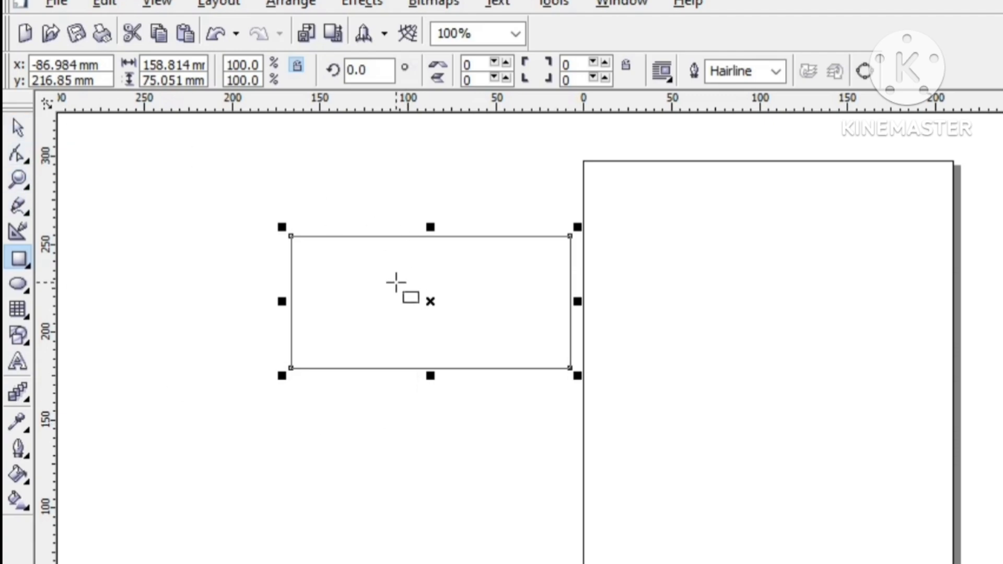
key(space)
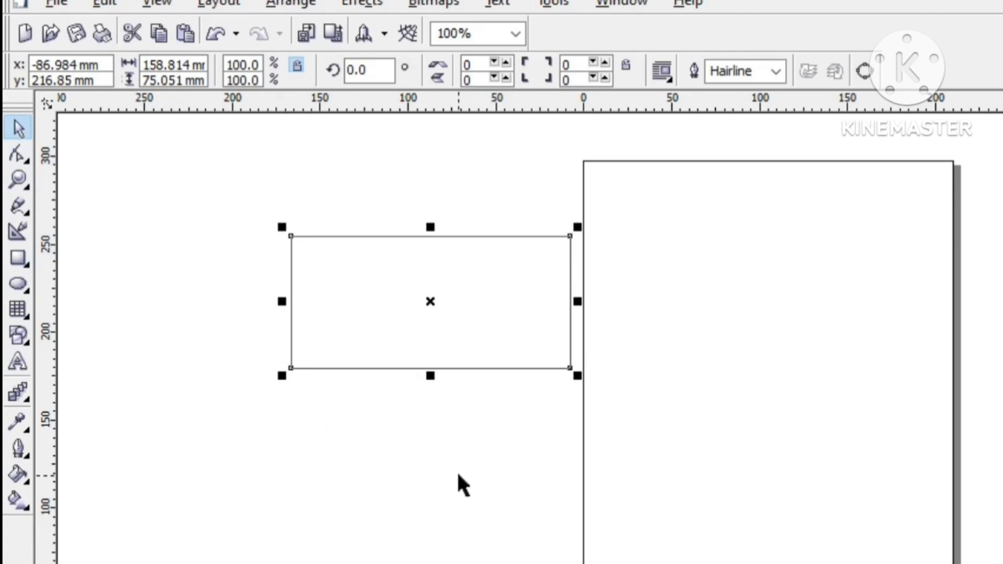
Step: Round all four corners of the rectangle with the Shape tool to a roundness of about 45
click(118, 284)
click(514, 286)
click(21, 156)
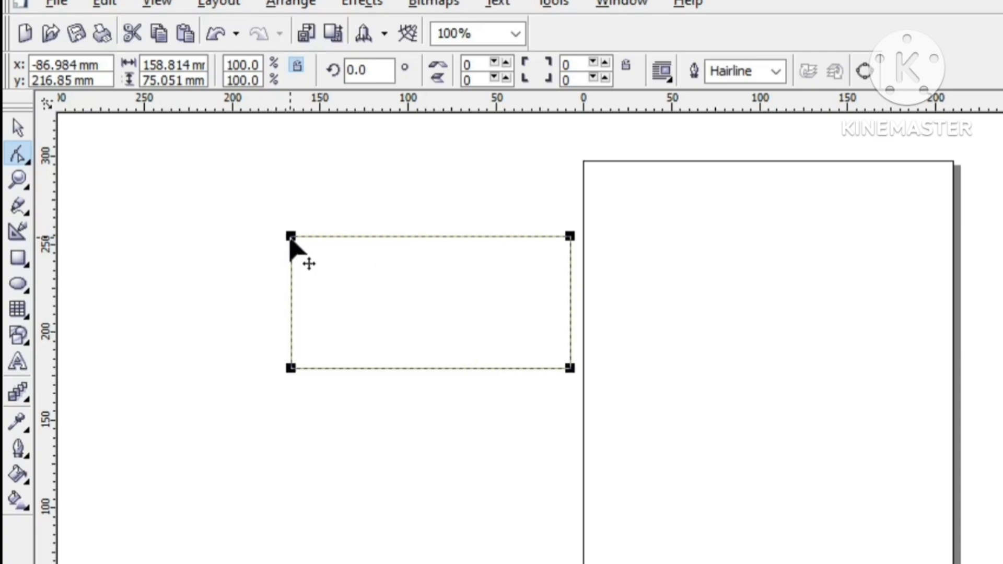
drag(291, 239, 339, 247)
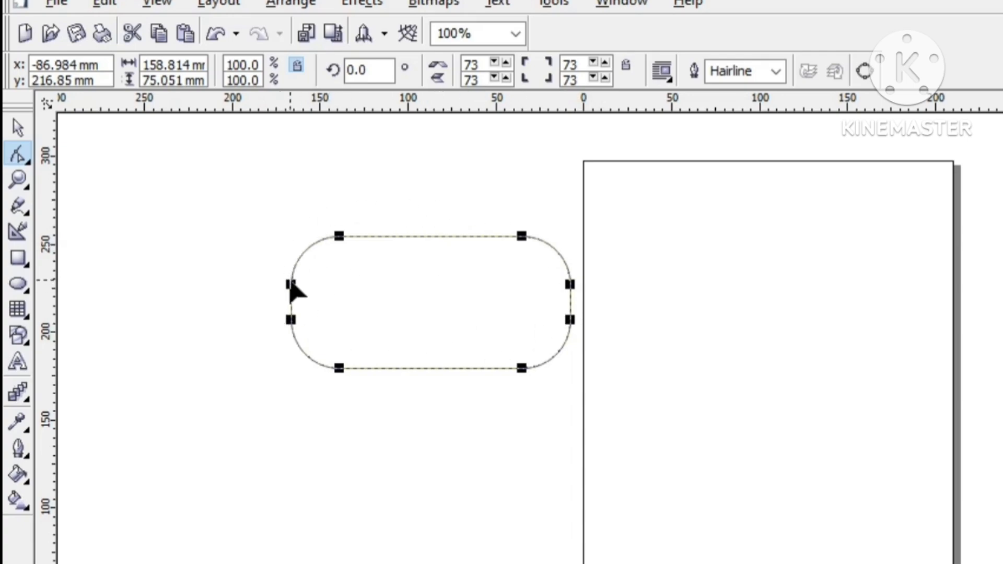
drag(291, 283, 317, 237)
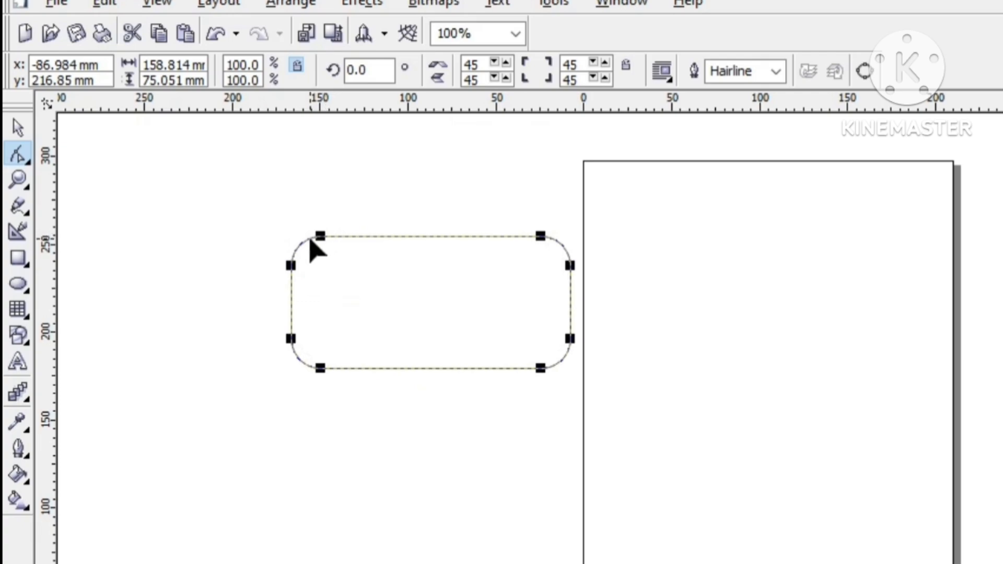
Step: Draw an ellipse about 119 mm wide and 127 mm high in the upper part of the page
click(20, 283)
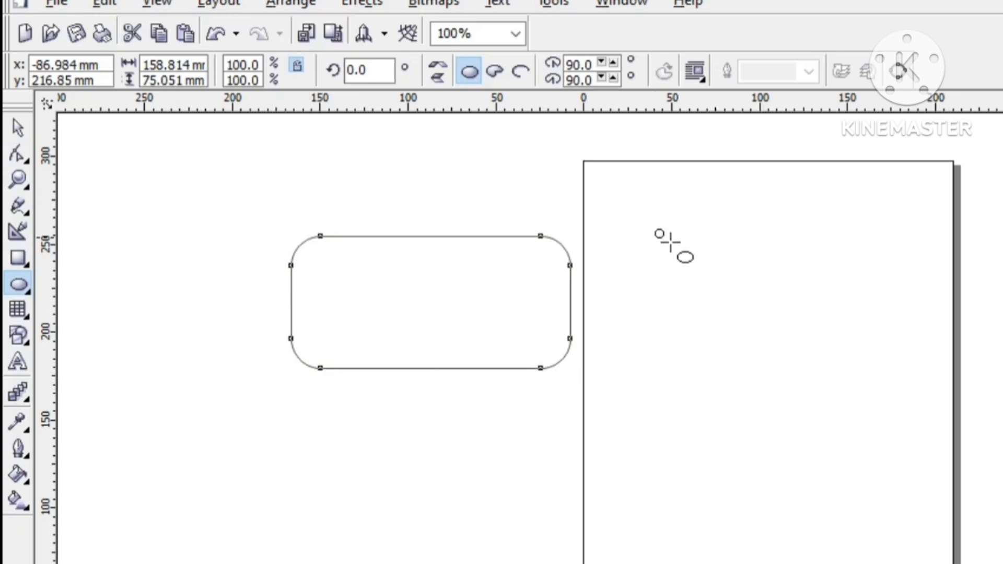
mouse_move(671, 242)
mouse_down()
mouse_move(840, 381)
mouse_move(855, 452)
mouse_move(846, 463)
mouse_move(863, 452)
mouse_up()
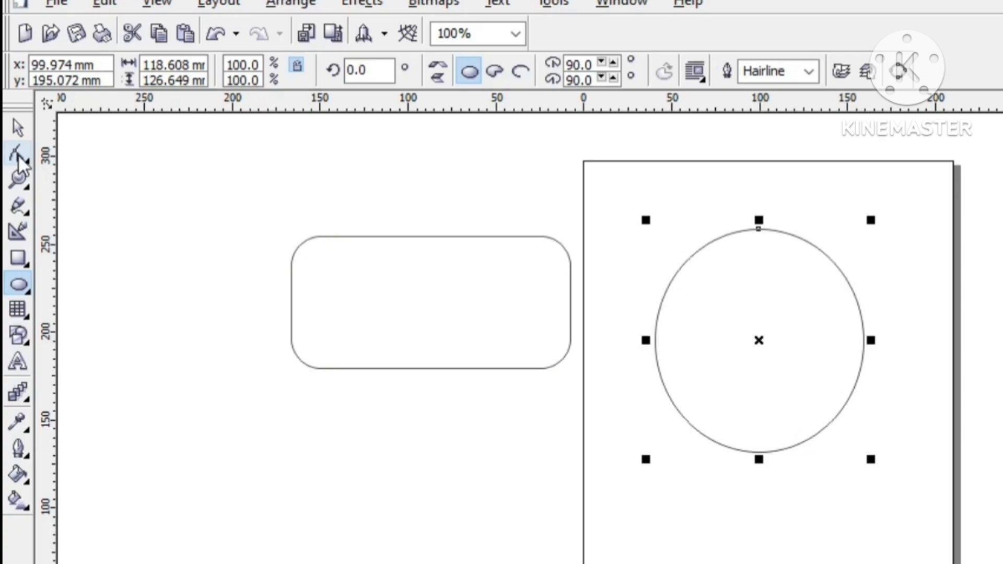
click(19, 124)
click(583, 431)
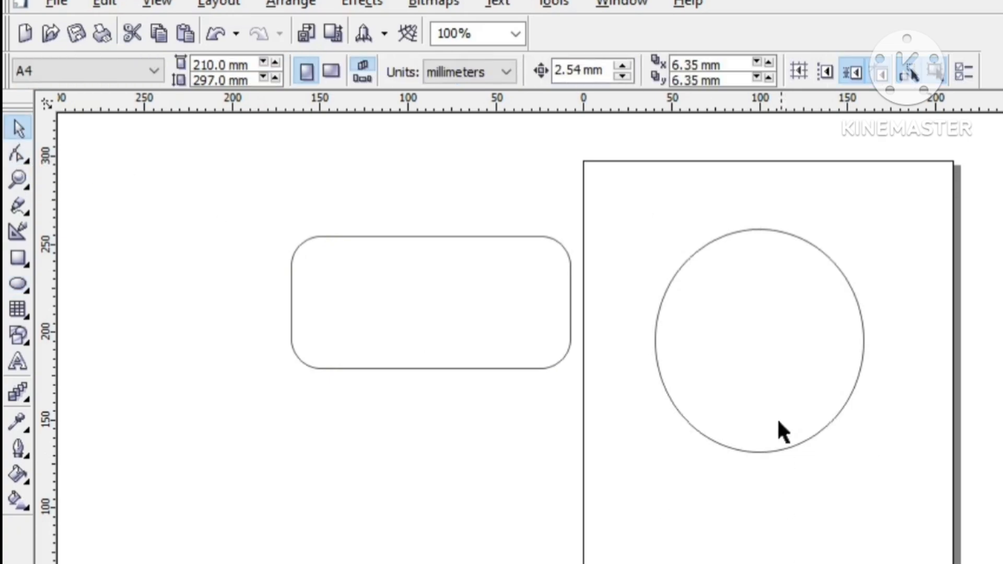
Step: Reshape the ellipse with the Shape tool into a large pie shape open between about 23.4° and 90°
click(780, 420)
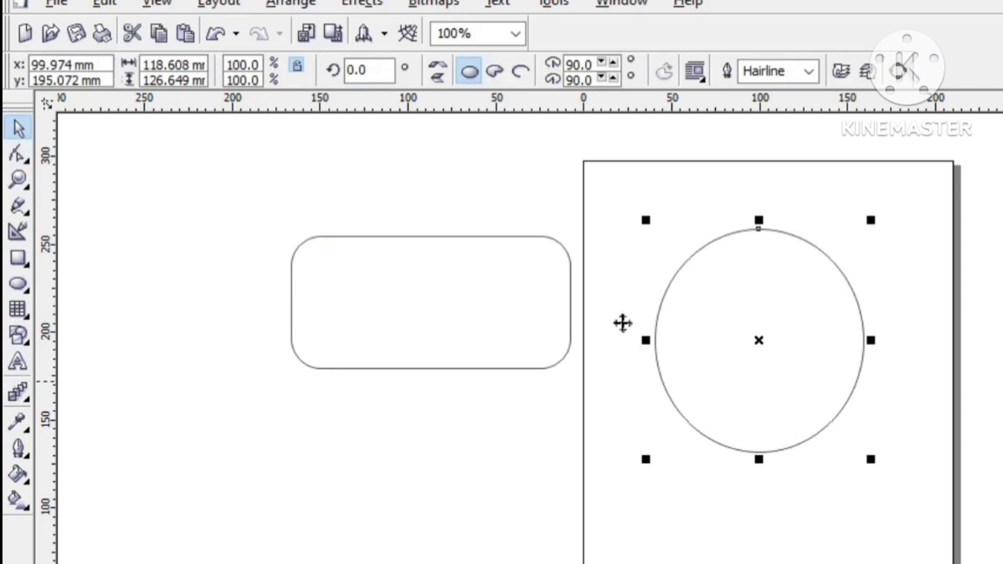
click(22, 164)
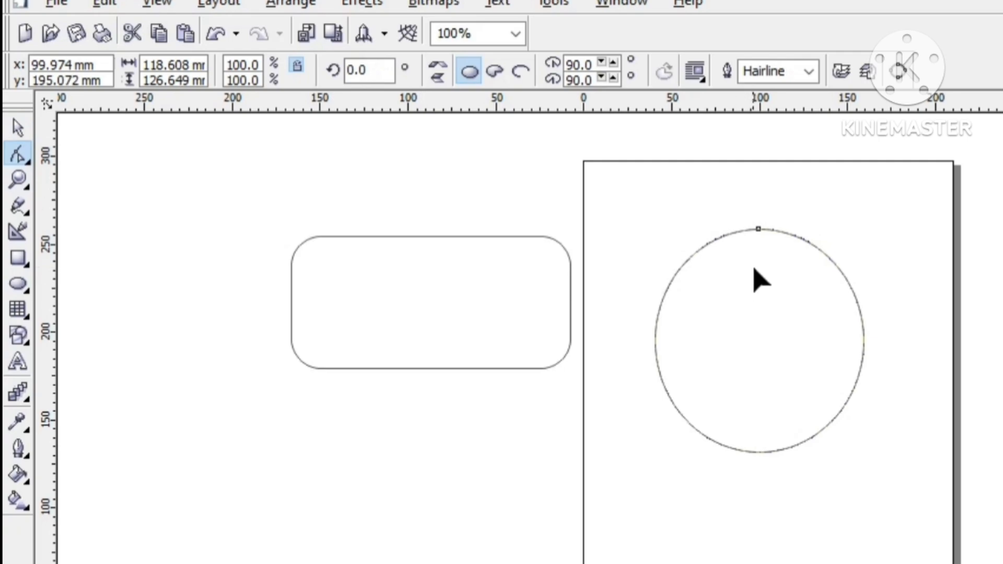
drag(759, 231, 708, 378)
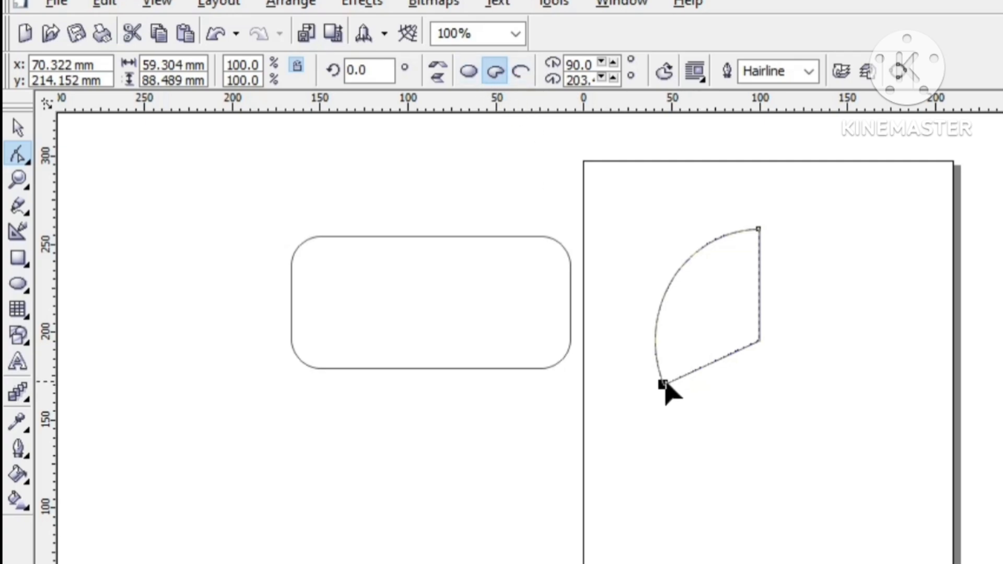
drag(663, 384, 681, 257)
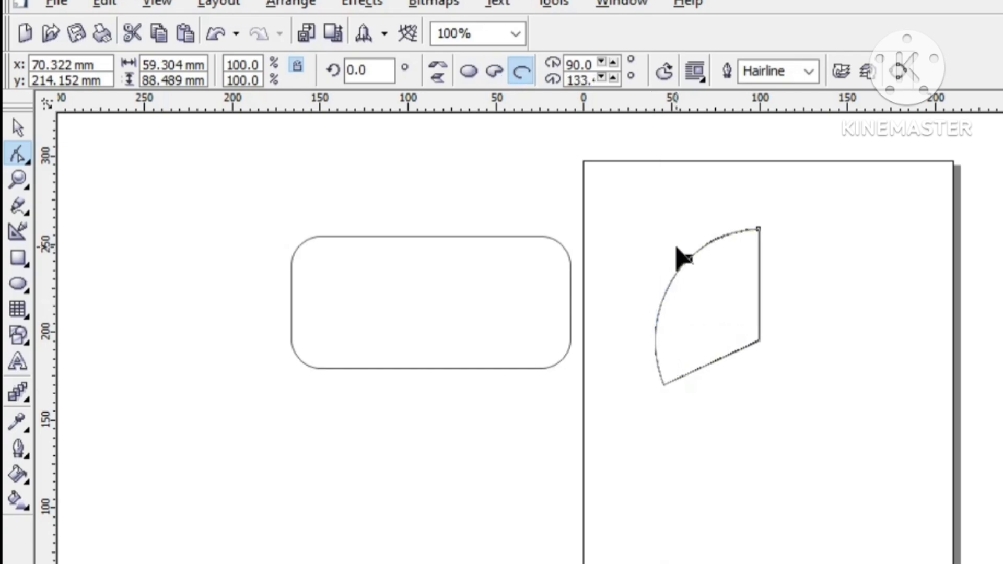
drag(681, 257, 818, 316)
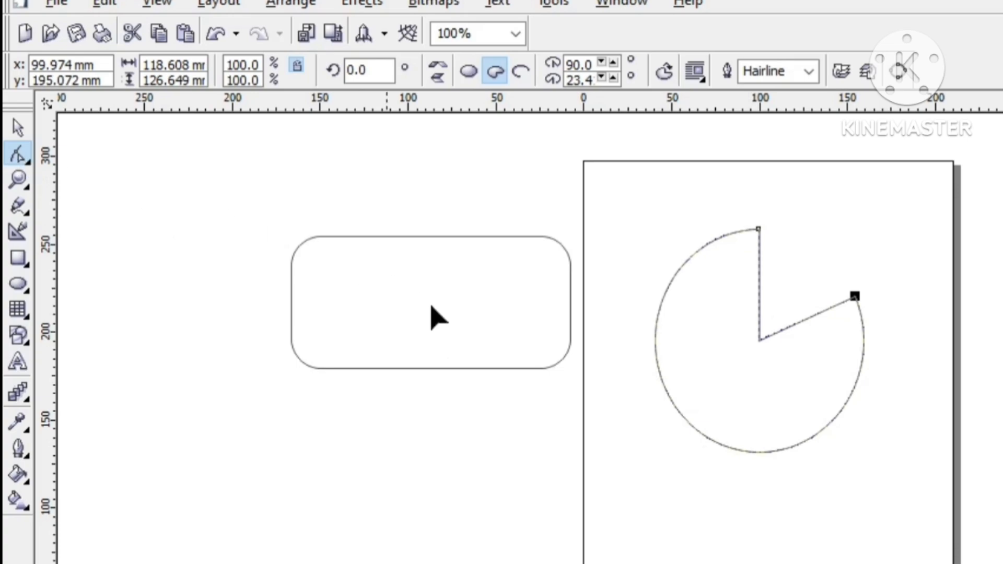
click(19, 156)
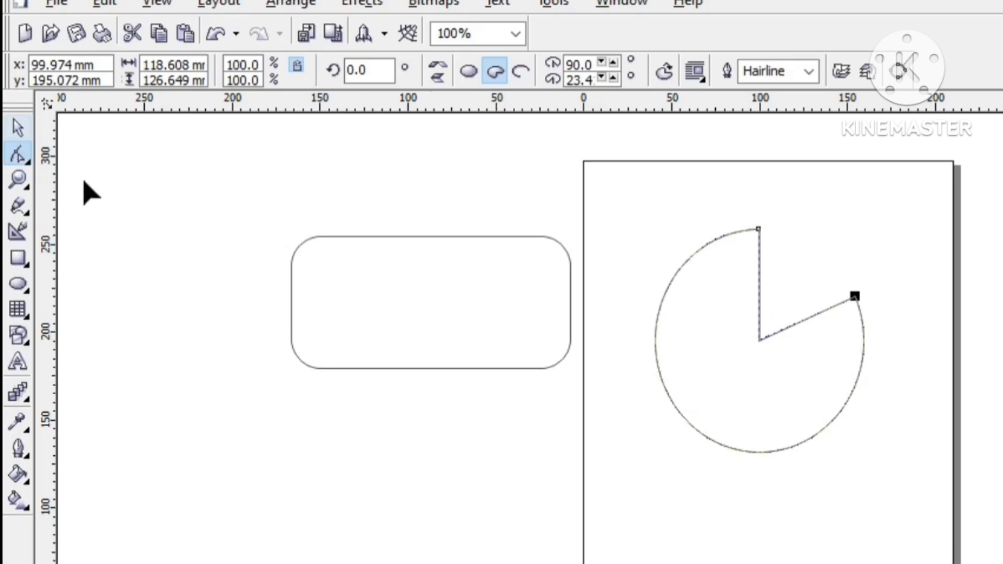
click(477, 329)
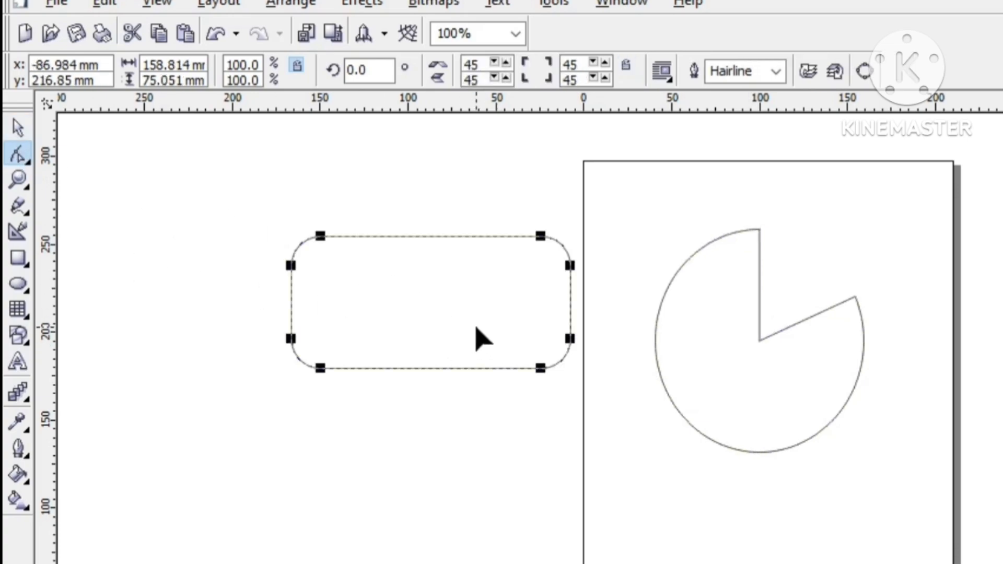
click(758, 368)
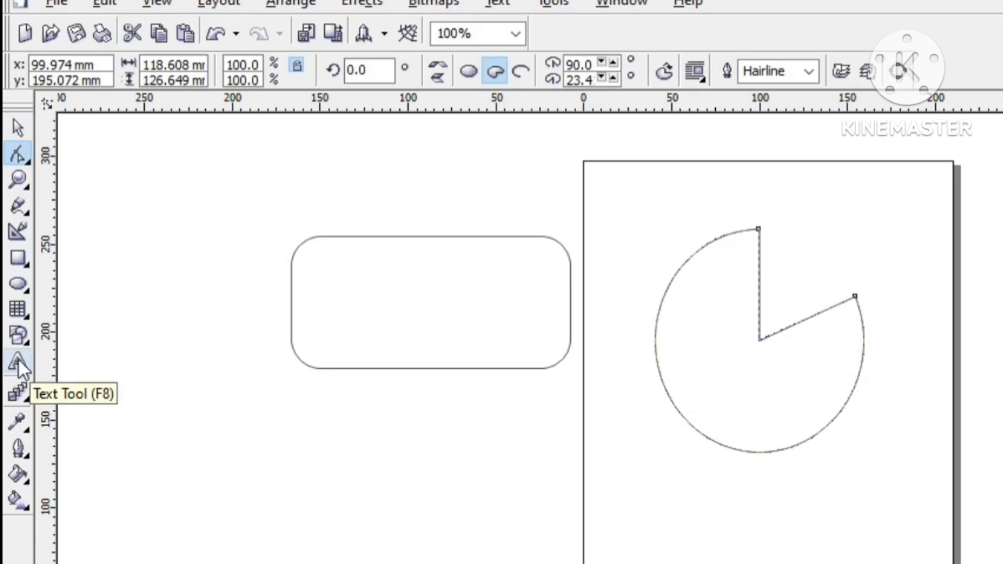
Step: Start an artistic text below the rounded rectangle with the font size set to 72
click(422, 446)
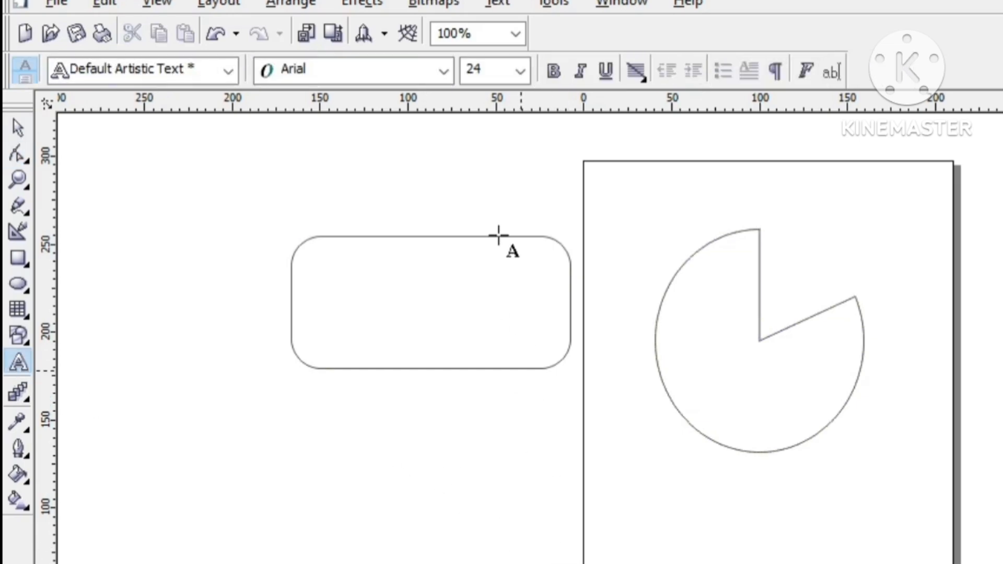
click(514, 74)
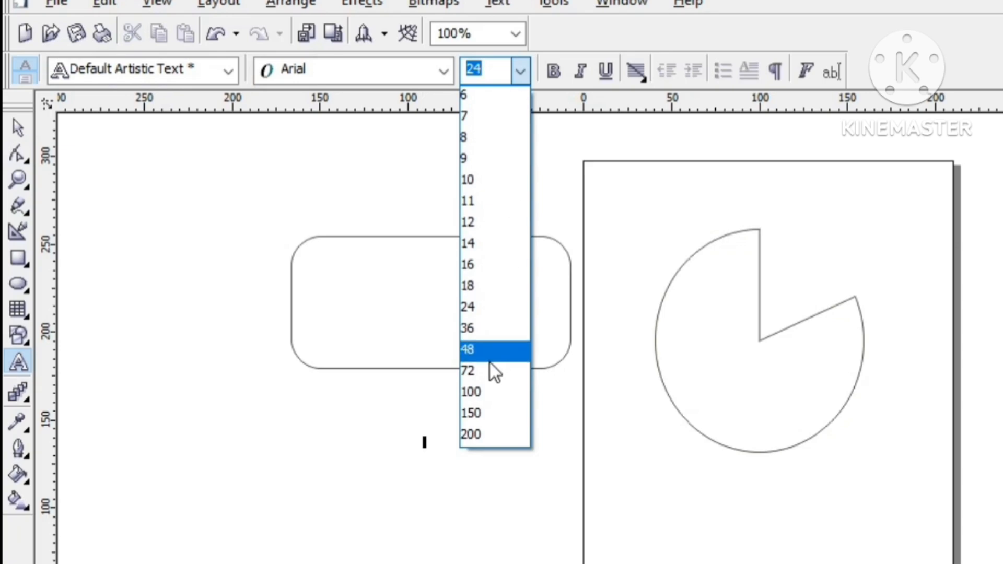
click(473, 372)
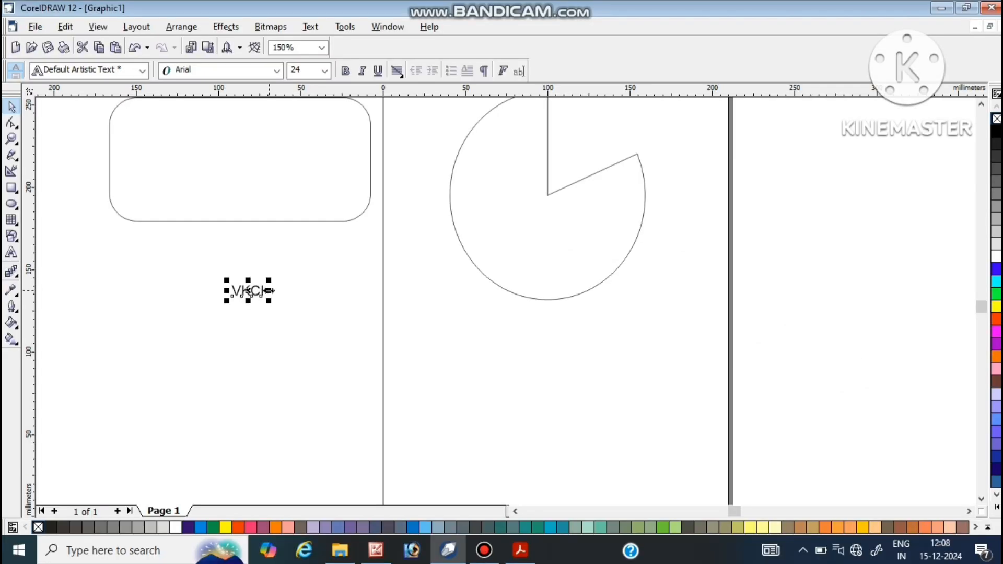
Step: Stretch the VKCI text wider and taller below the rounded rectangle
drag(270, 290, 434, 312)
drag(330, 301, 332, 357)
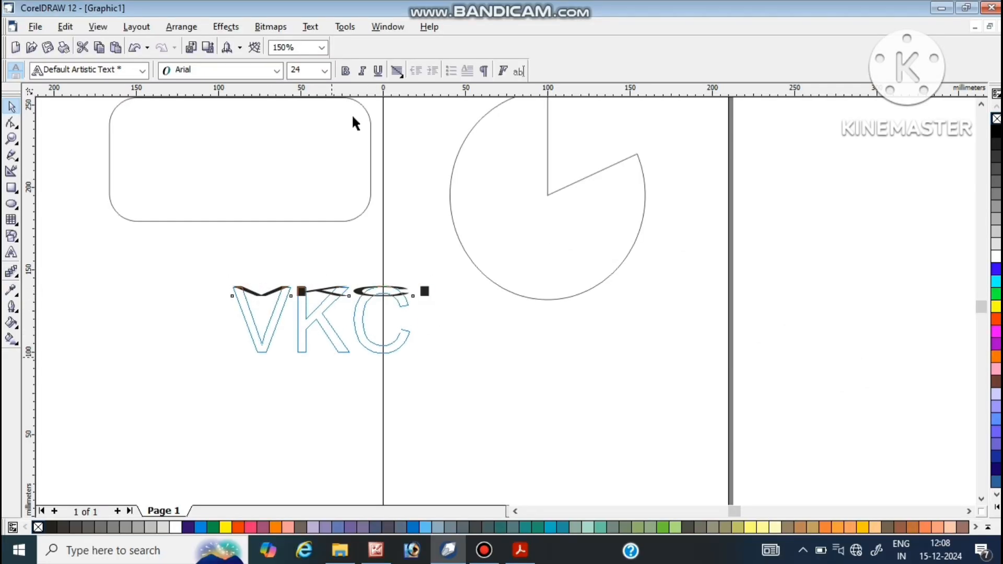
Step: Make the VKCI text bold and set its font to Arial Black
click(345, 71)
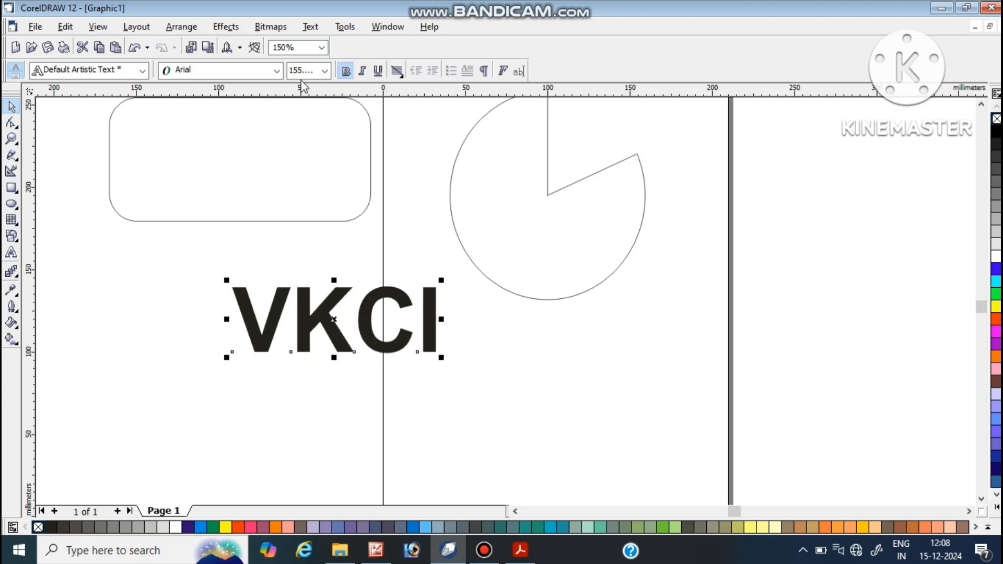
click(277, 70)
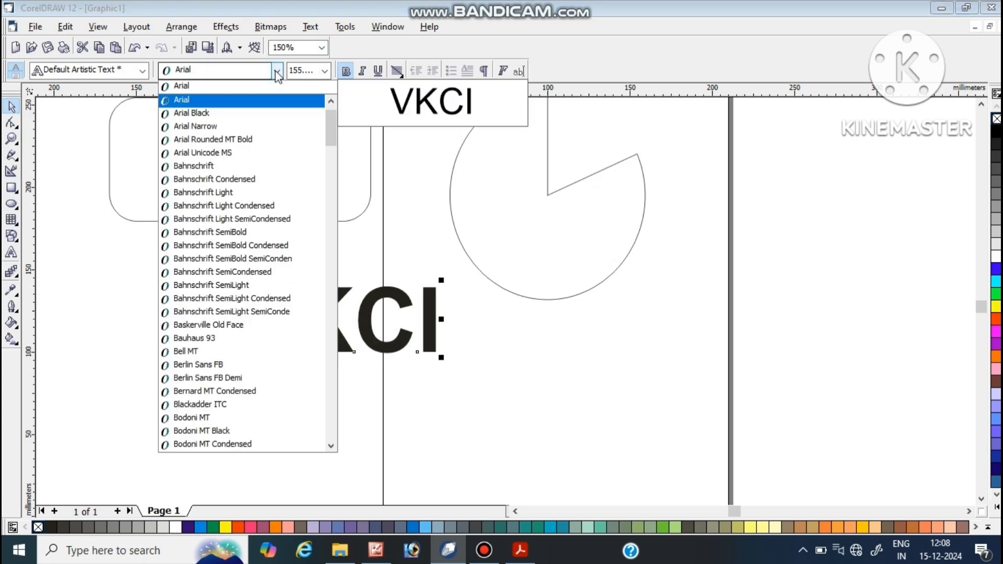
click(251, 112)
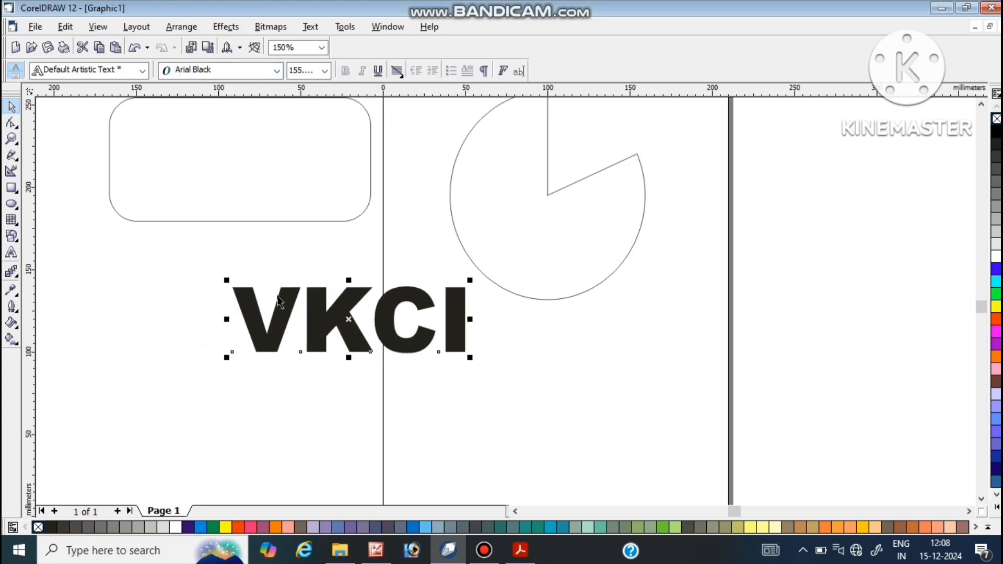
Step: Stretch the VKCI text slightly wider and fill it with orange-red
drag(470, 322, 504, 319)
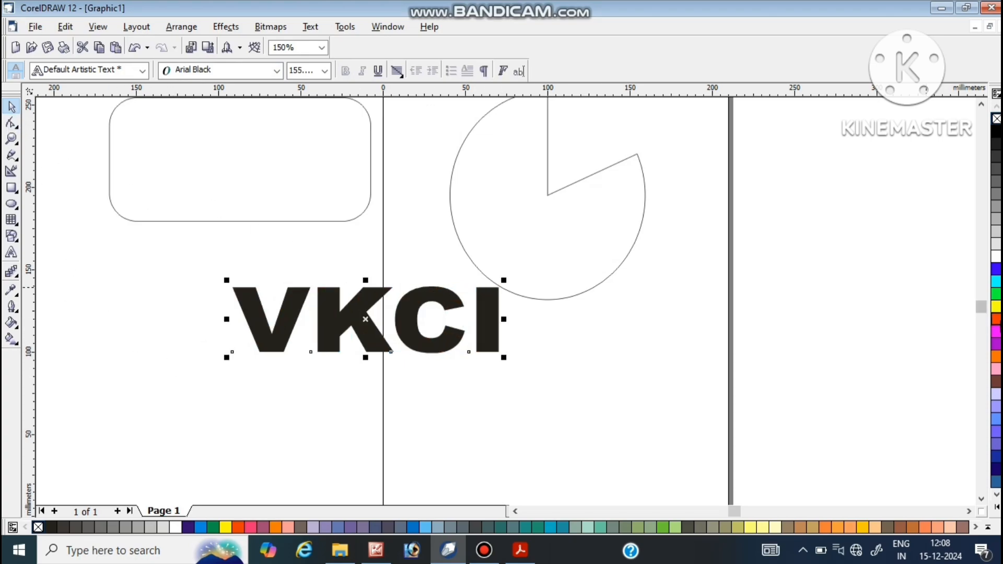
click(998, 319)
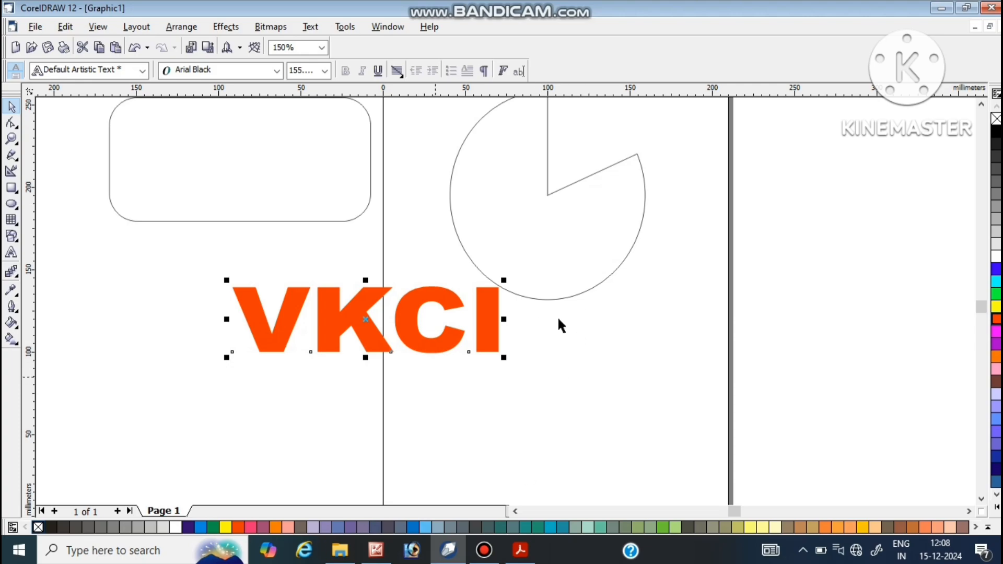
Step: Adjust the spacing between the VKCI letters with the Shape tool, leaving moderately wide, even gaps
click(12, 123)
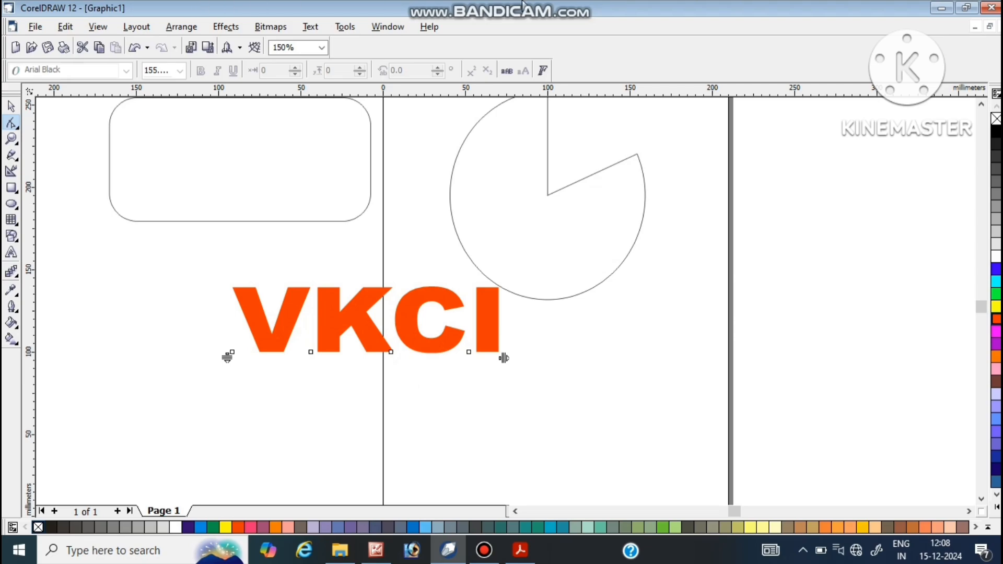
mouse_move(435, 2)
click(10, 106)
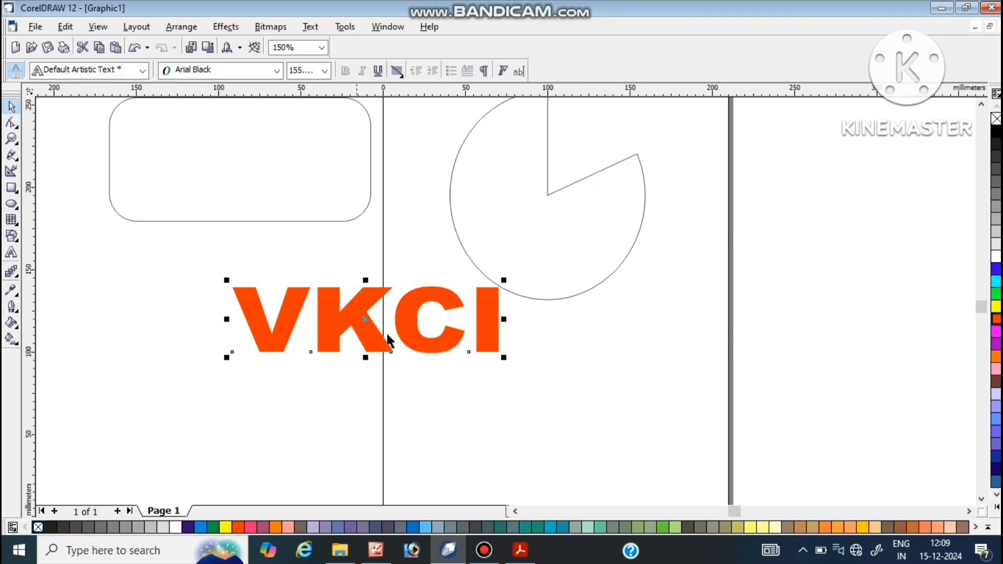
click(383, 407)
click(356, 318)
click(11, 124)
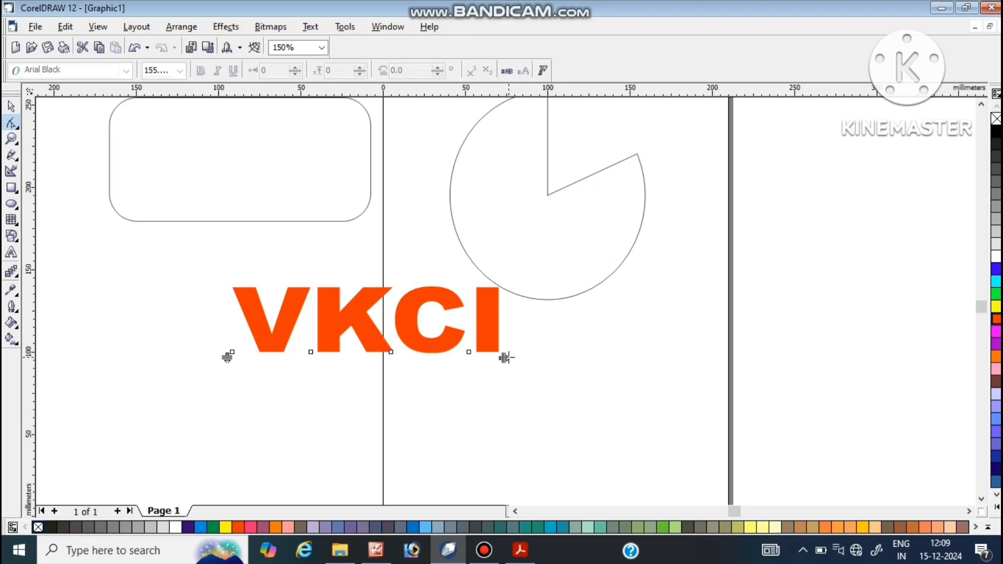
drag(505, 357, 508, 358)
drag(654, 365, 655, 367)
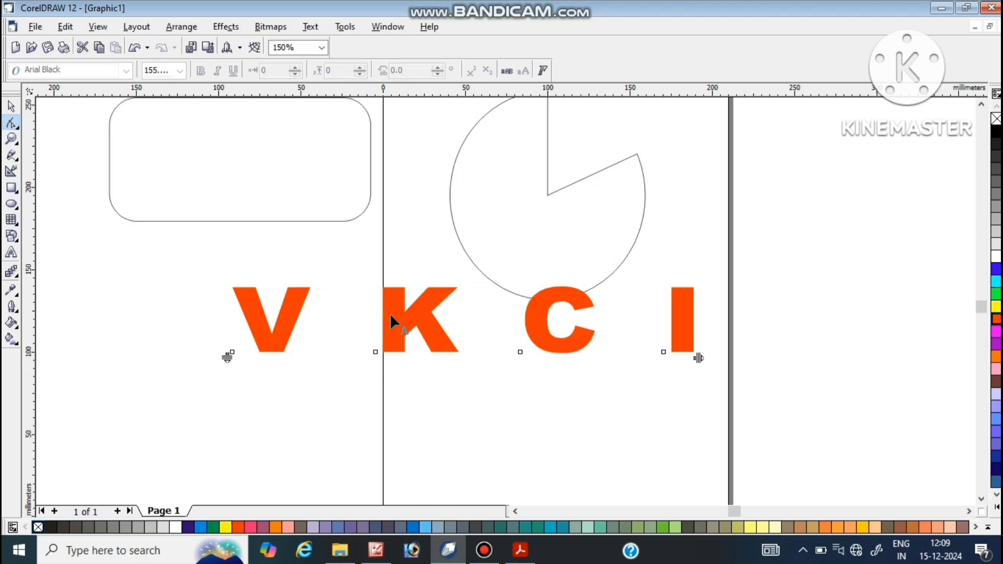
drag(698, 357, 625, 366)
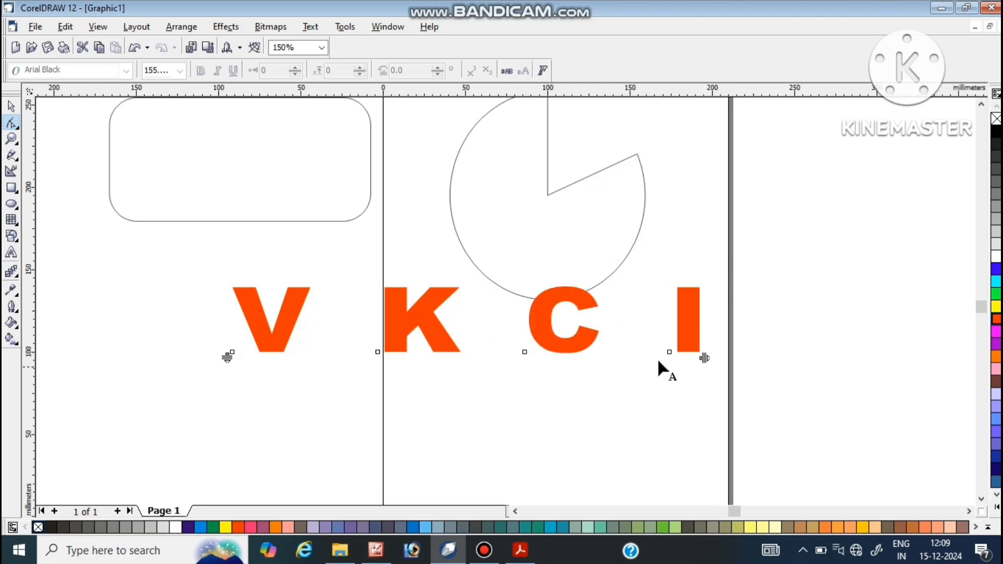
drag(704, 361, 600, 368)
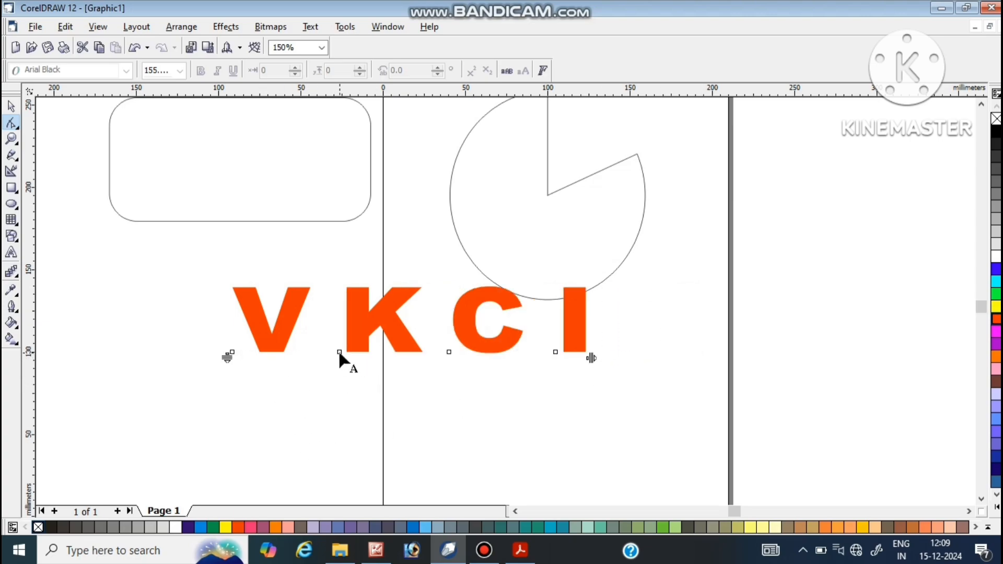
Step: Move only the letter K below the other letters, with a vertical shift of about -96
drag(339, 353, 348, 439)
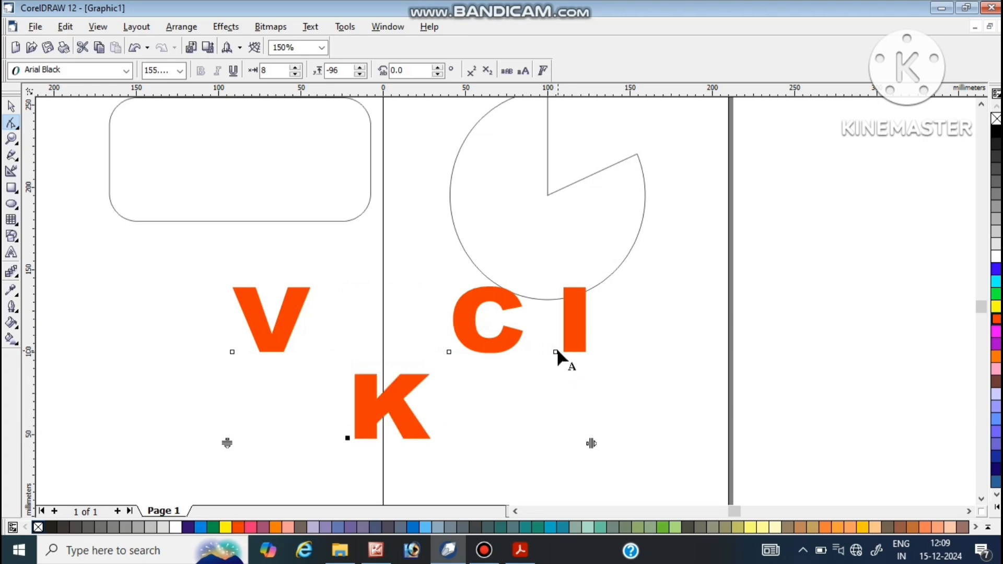
Step: Move only the letter I above the other letters, with a vertical shift of about 72
drag(556, 351, 555, 287)
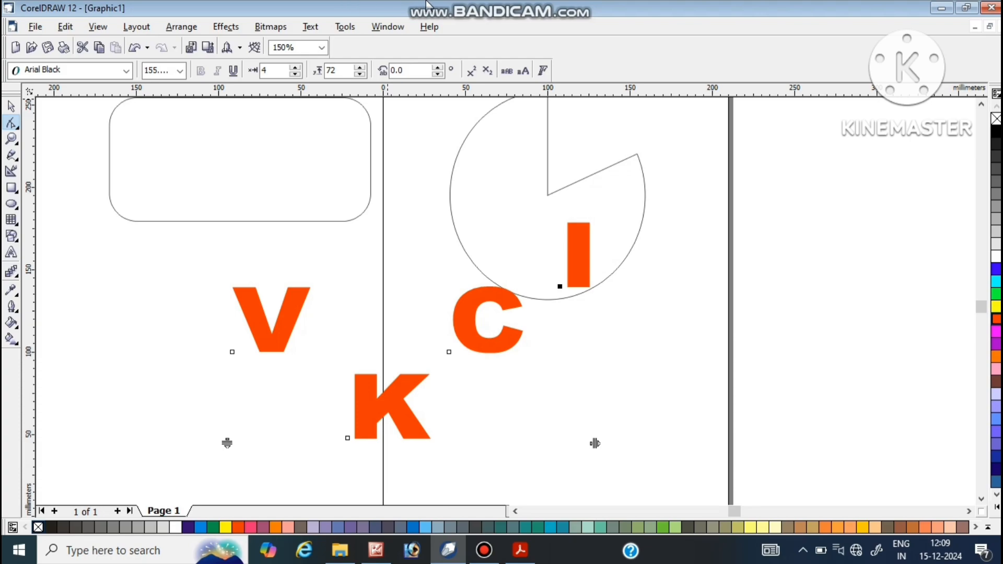
mouse_move(426, 2)
Step: Import the image 00X1 from the Image - A folder and place it beside the letter V, about 69 mm square
click(32, 26)
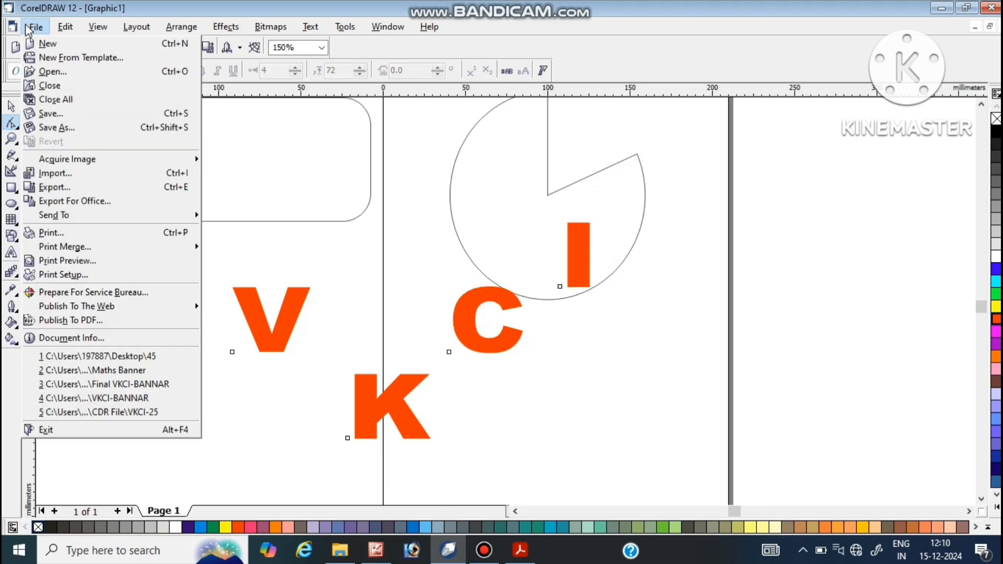
click(53, 174)
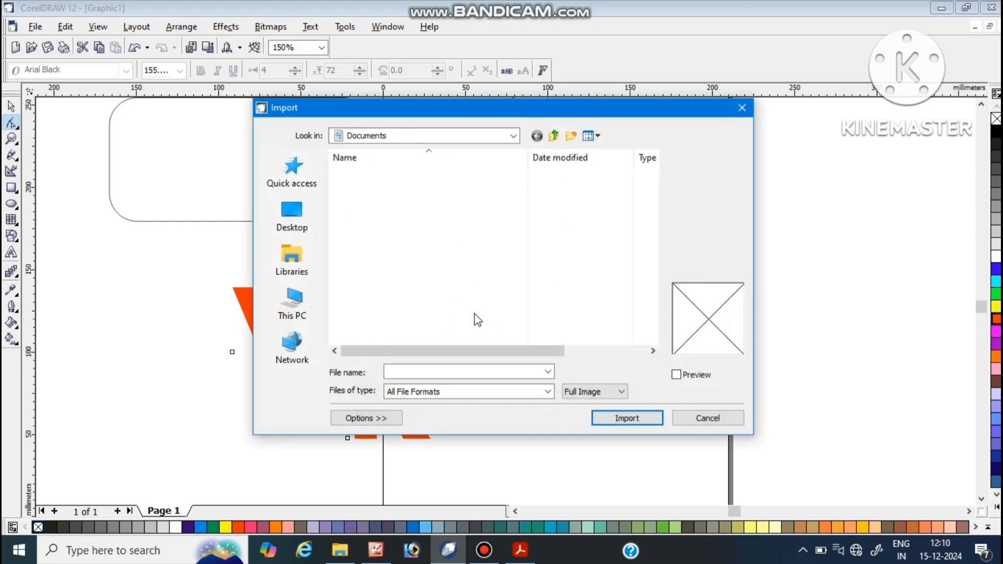
click(280, 205)
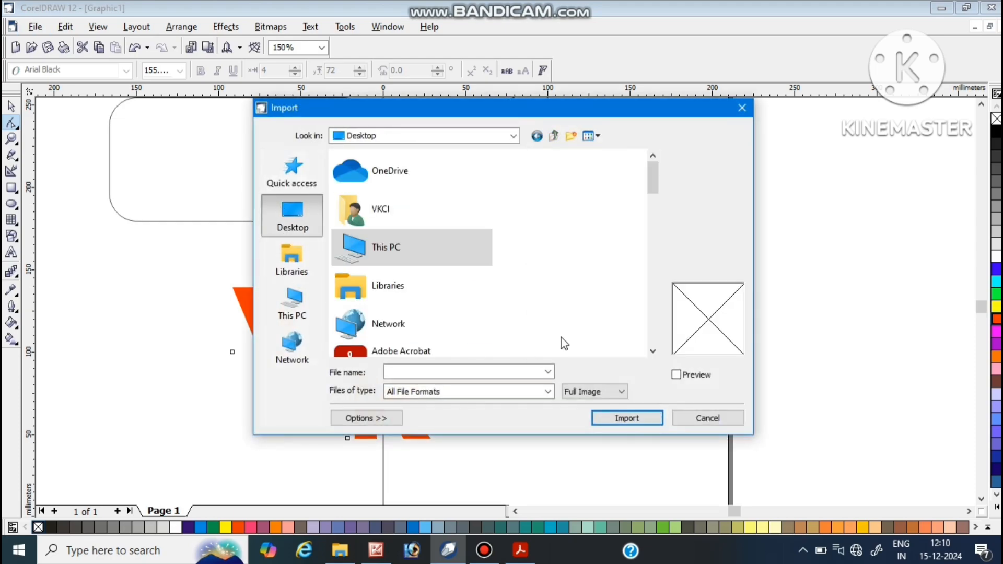
scroll(503, 328, down, 5)
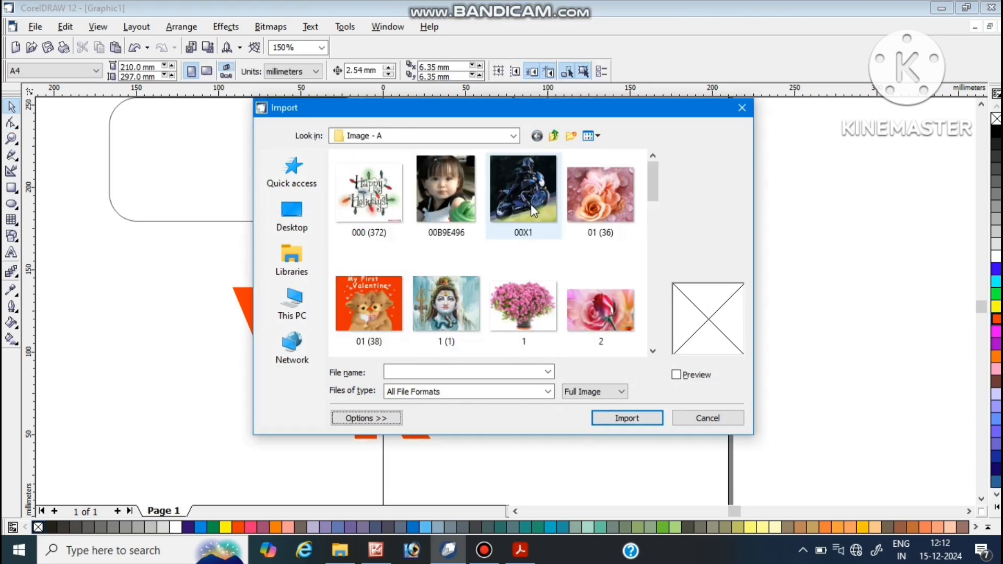
click(531, 205)
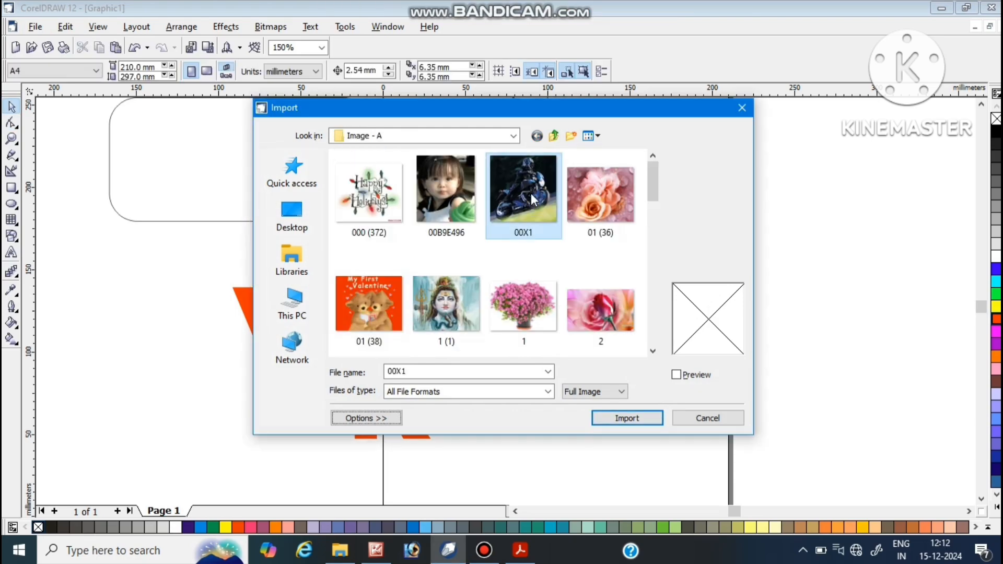
click(621, 421)
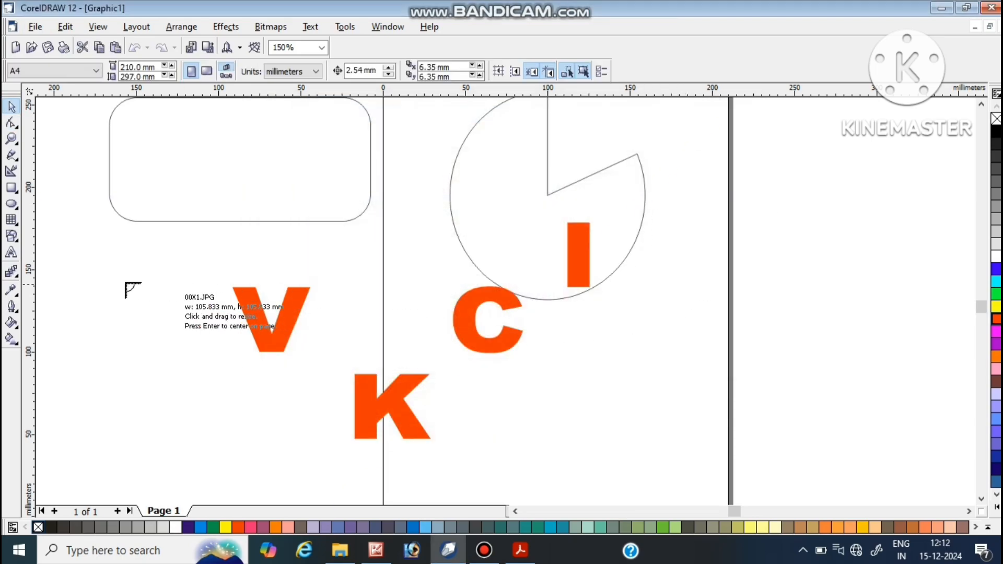
drag(92, 266, 206, 459)
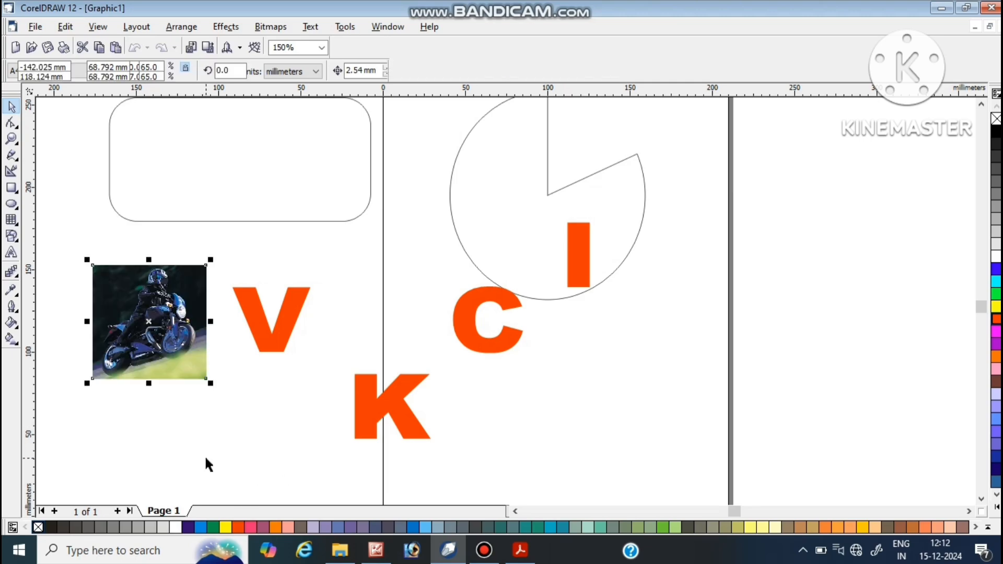
Step: Move the motorcycle image away from the letter V into empty space and enlarge it to about 99 mm square
click(232, 432)
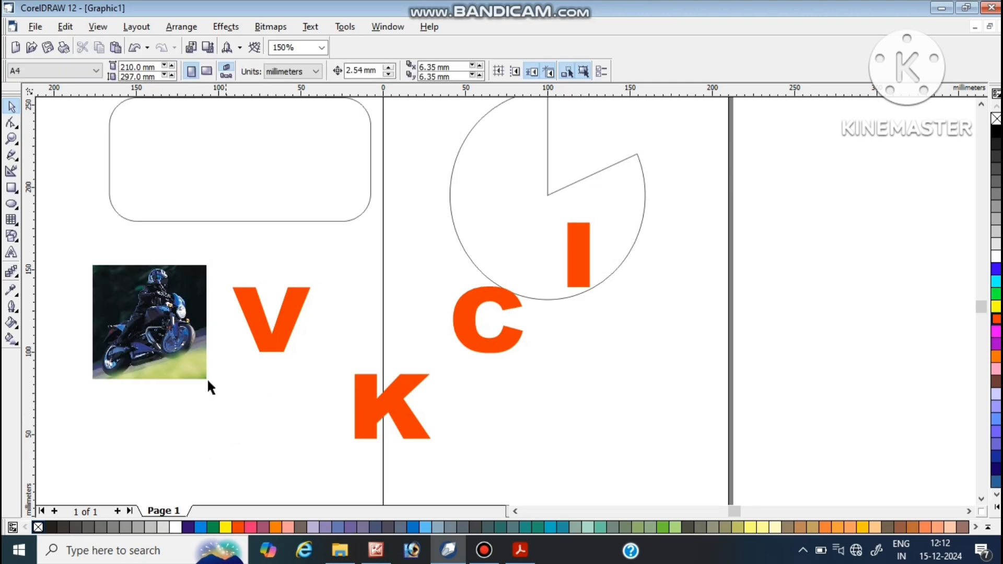
click(152, 332)
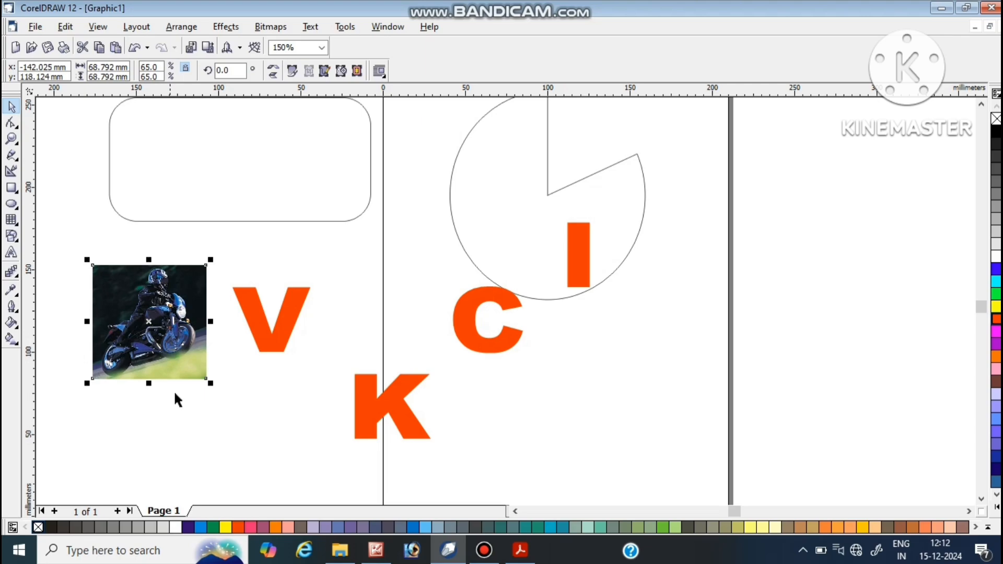
click(215, 403)
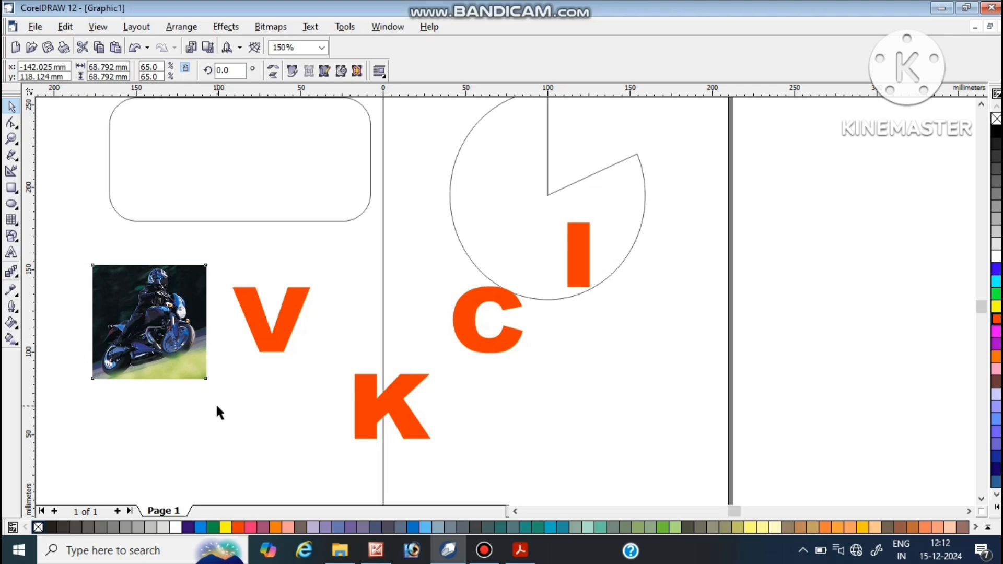
click(512, 512)
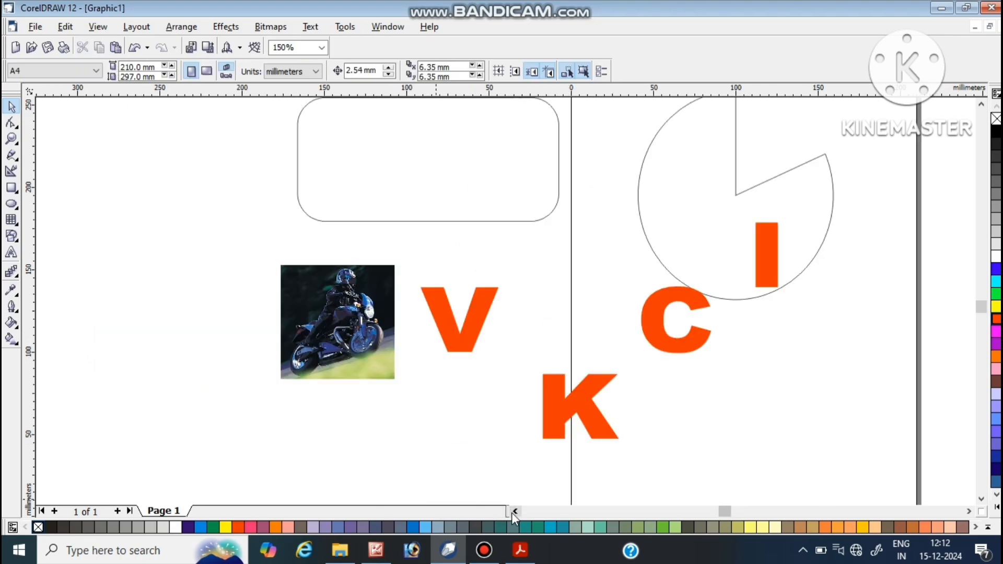
click(359, 342)
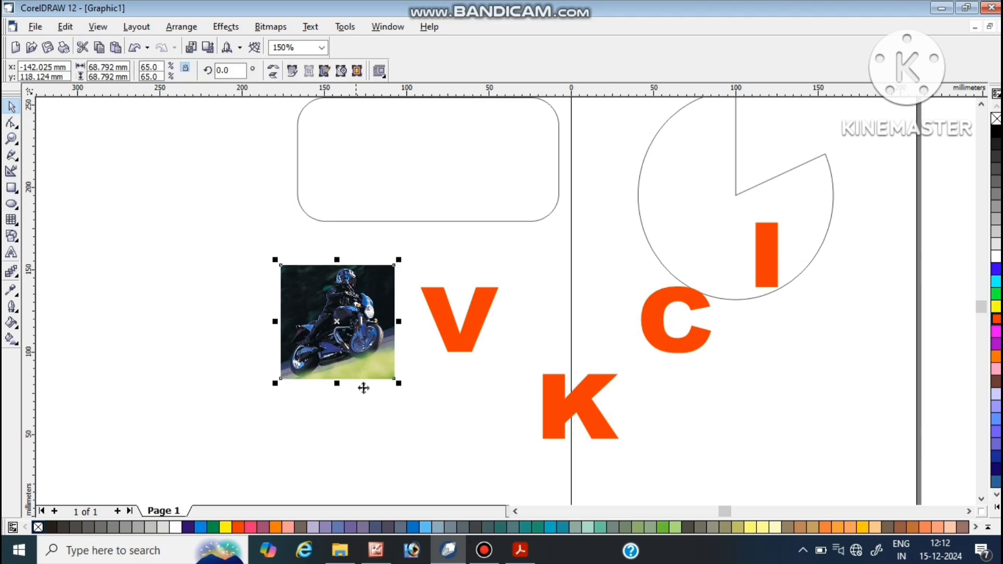
drag(315, 312, 165, 286)
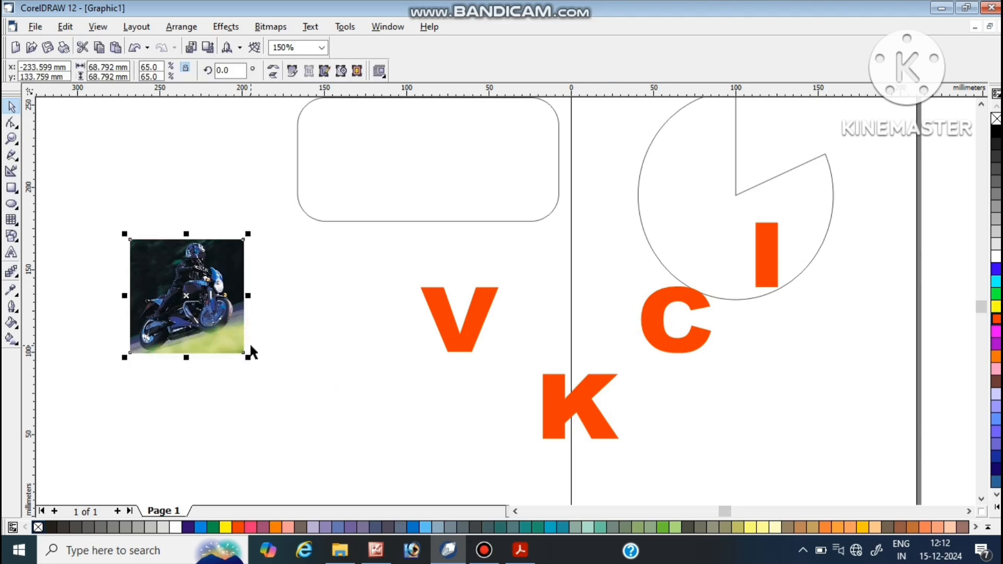
drag(244, 355, 293, 402)
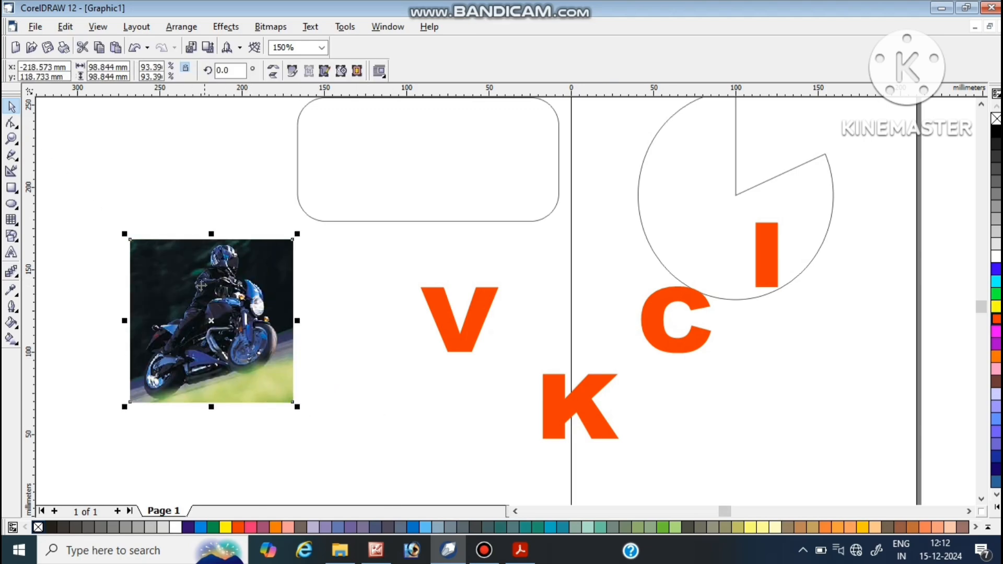
click(128, 179)
drag(189, 350, 237, 348)
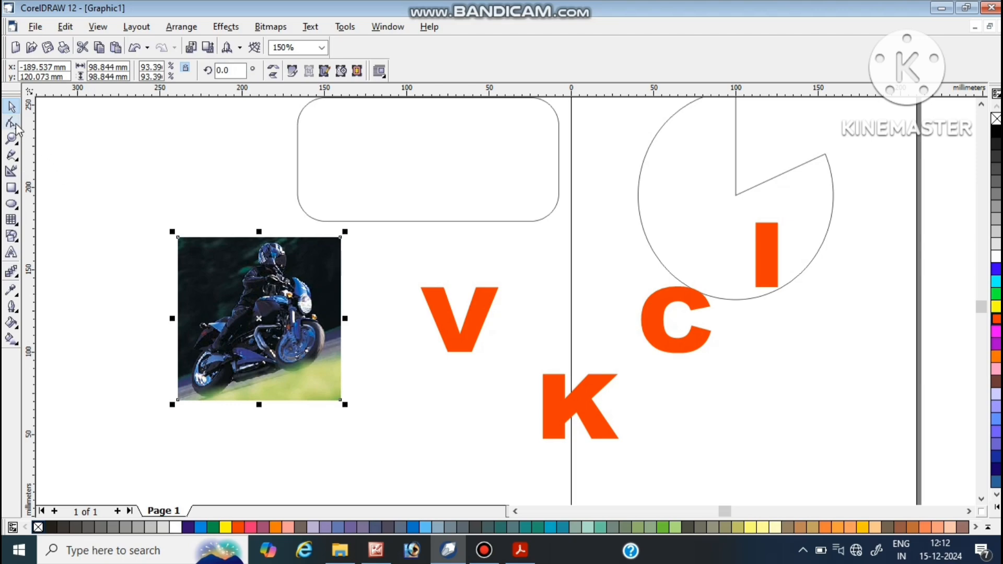
Step: Try cropping the motorcycle image at a slant by moving its upper-left corner node inward with the Shape tool, and undo it
click(13, 125)
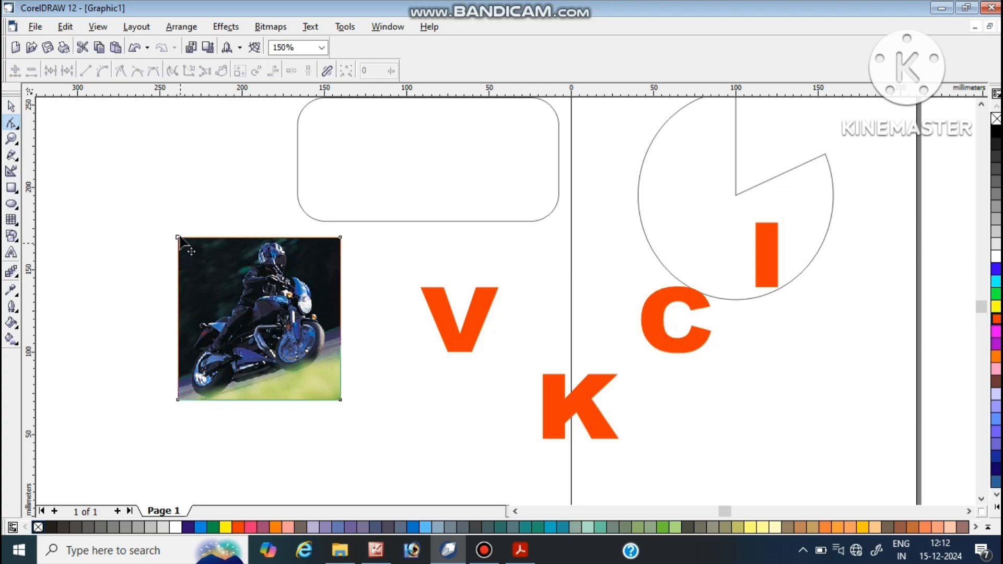
drag(178, 238, 239, 238)
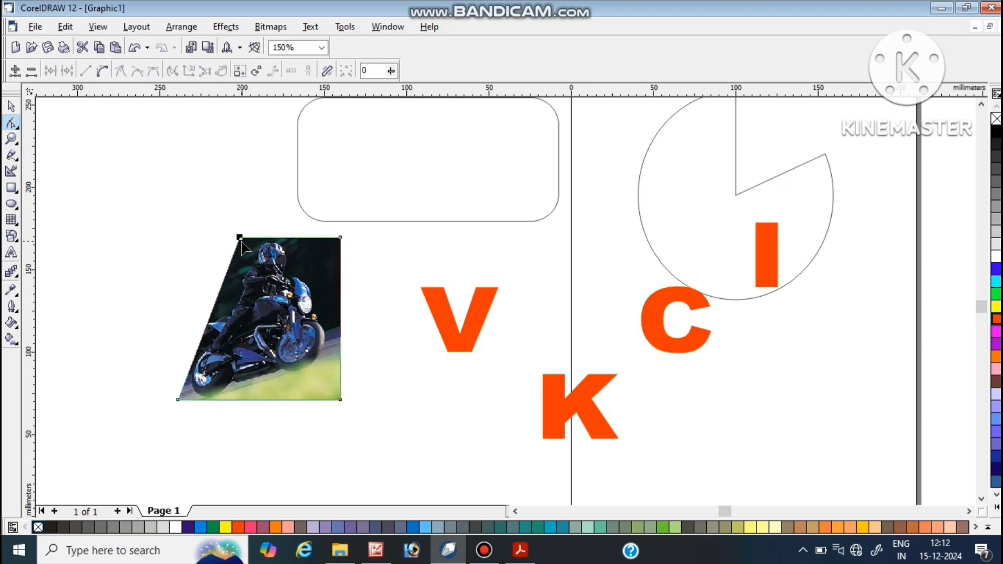
key(ctrl+z)
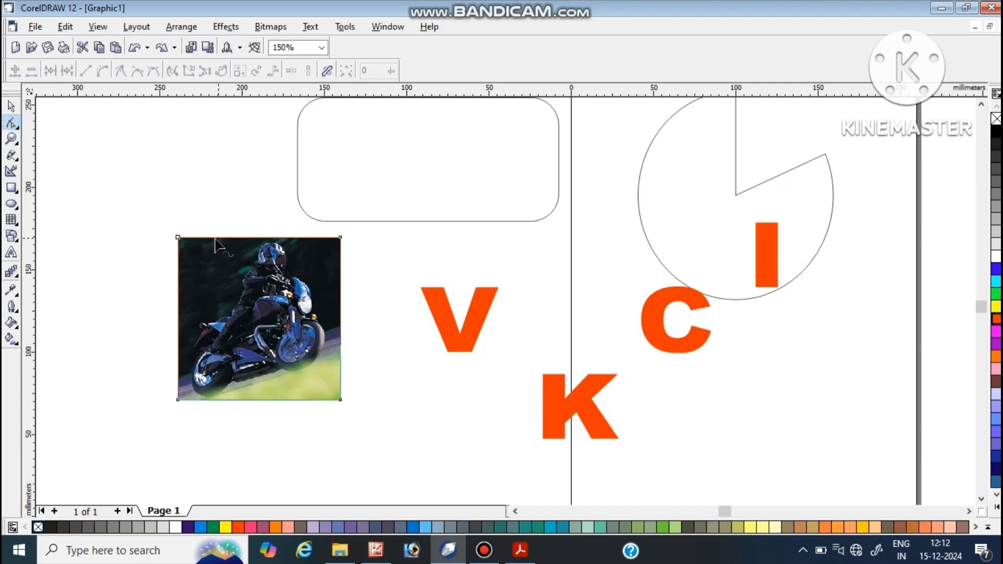
Step: Try cropping away the left half of the motorcycle image by moving both left corner nodes inward, and undo it
drag(157, 223, 202, 420)
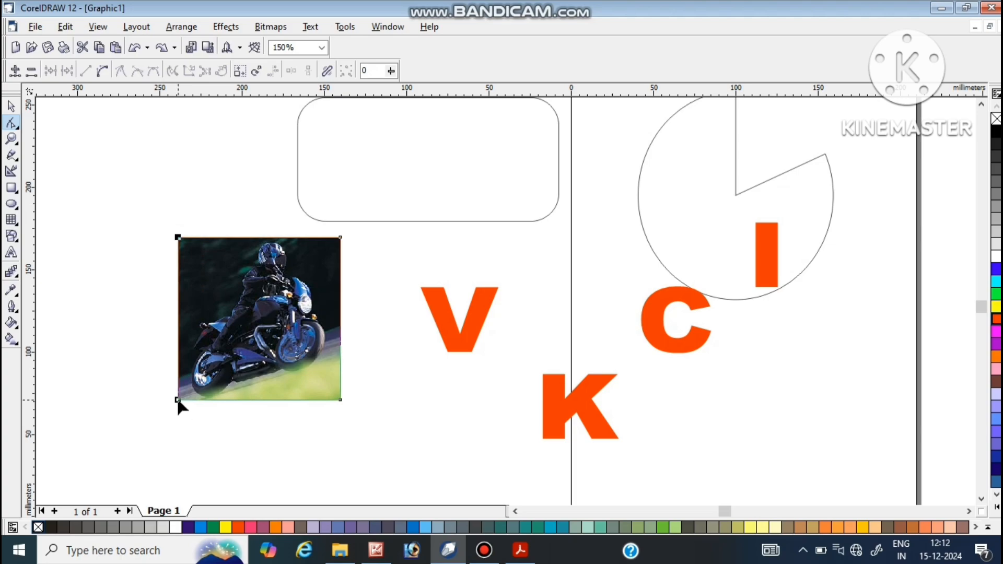
drag(178, 401, 260, 399)
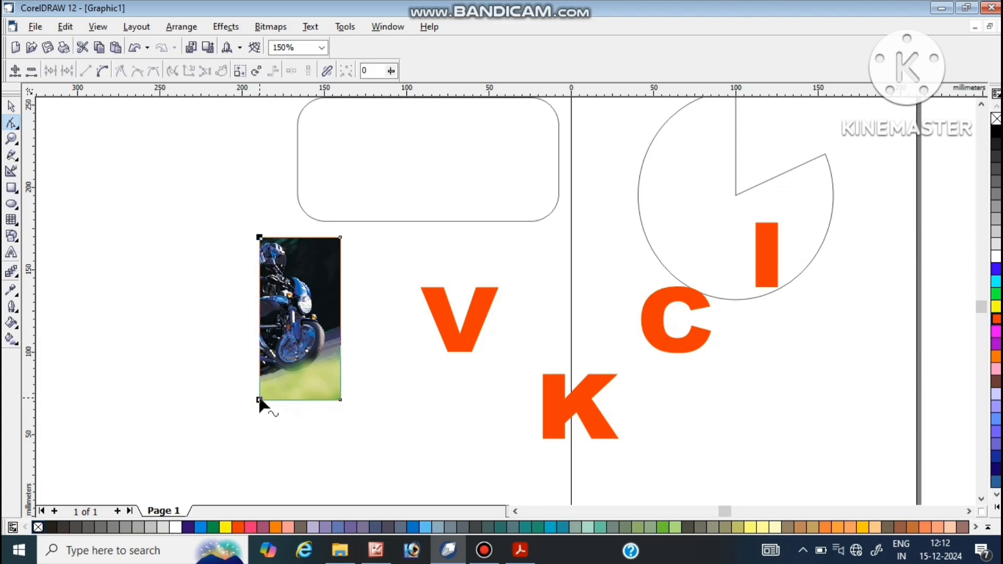
key(ctrl+z)
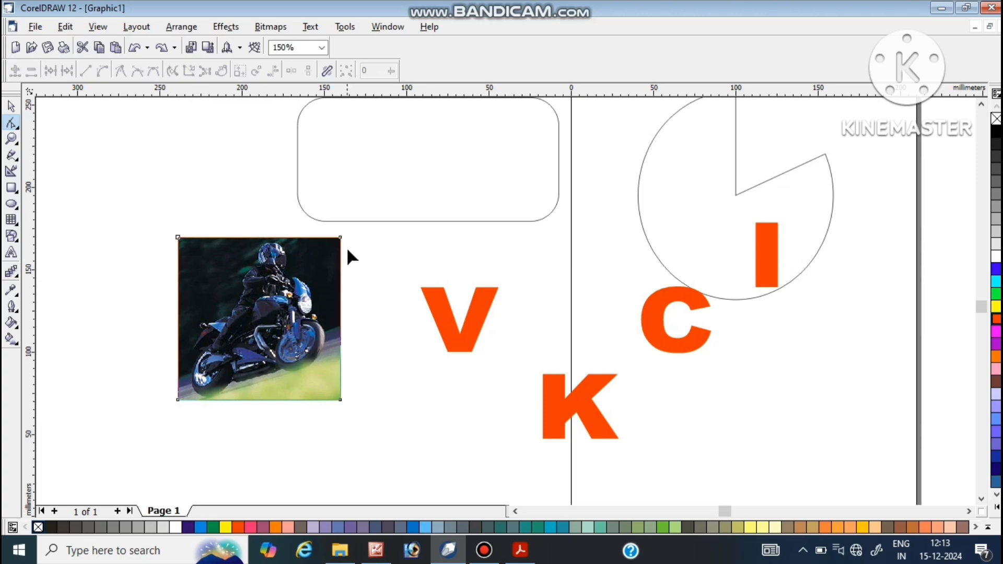
Step: Crop a thin strip off the motorcycle image's upper edge by moving both upper corner nodes together
drag(165, 219, 355, 256)
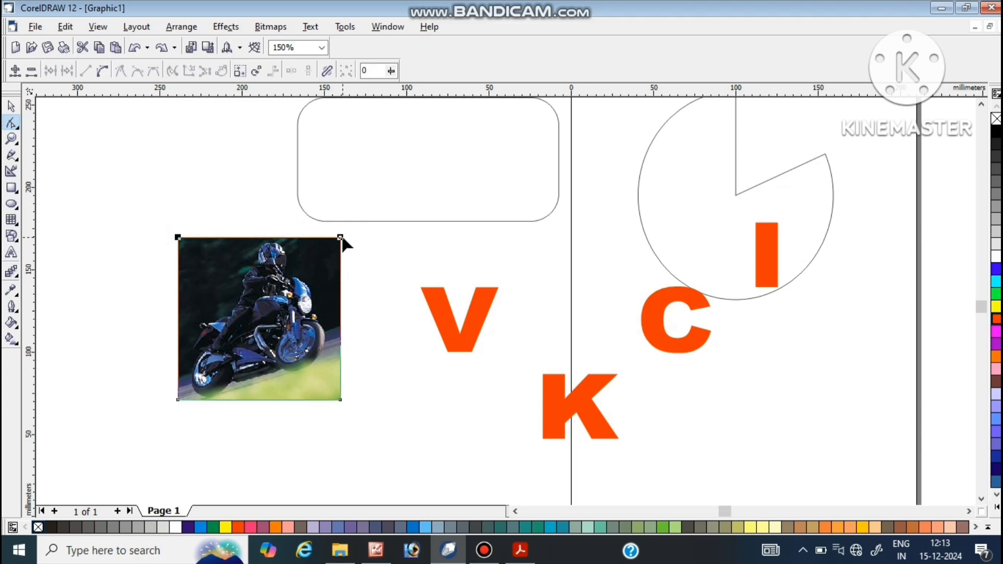
drag(343, 238, 343, 259)
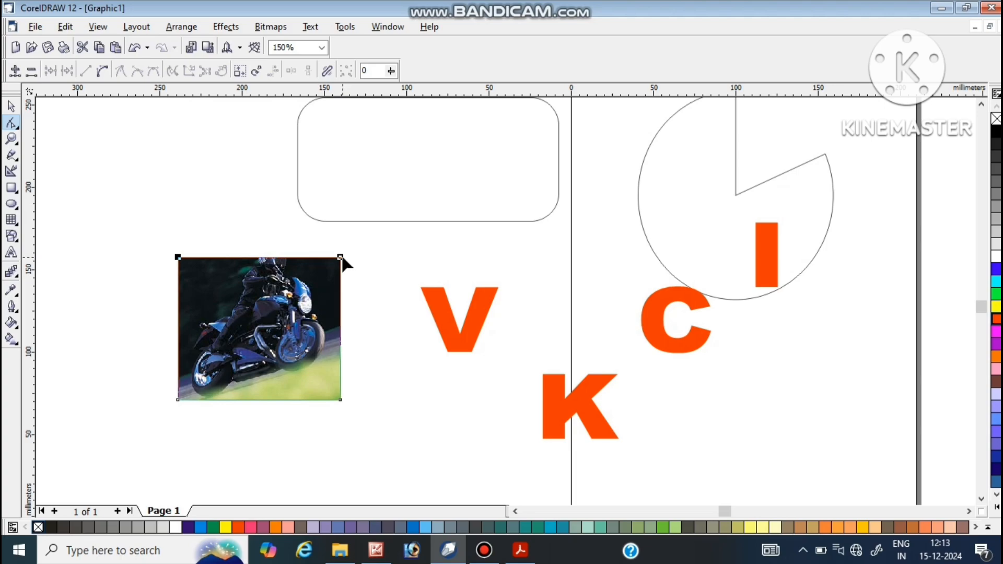
drag(343, 259, 342, 242)
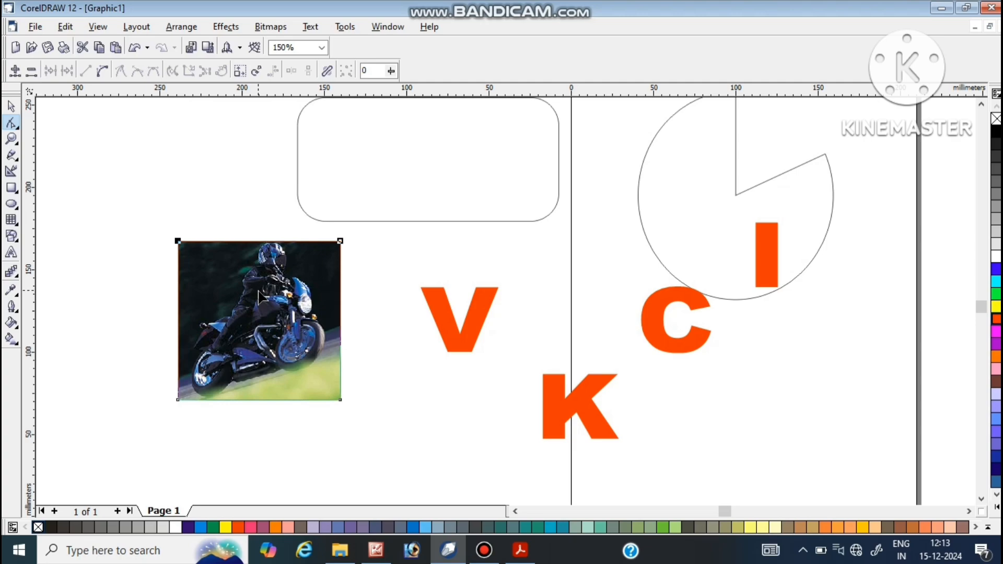
Step: Delete all objects from the drawing
key(space)
key(ctrl+a)
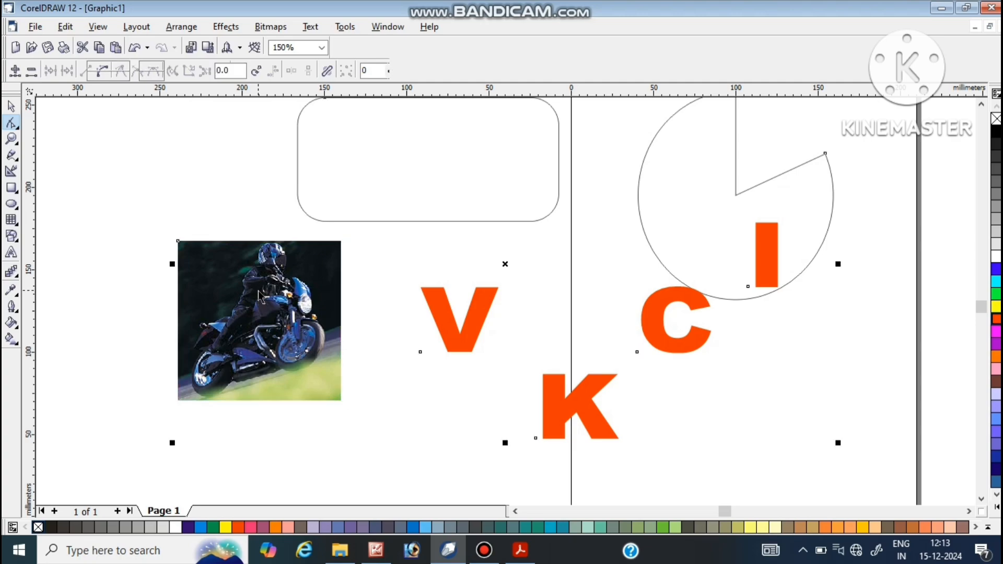
key(Delete)
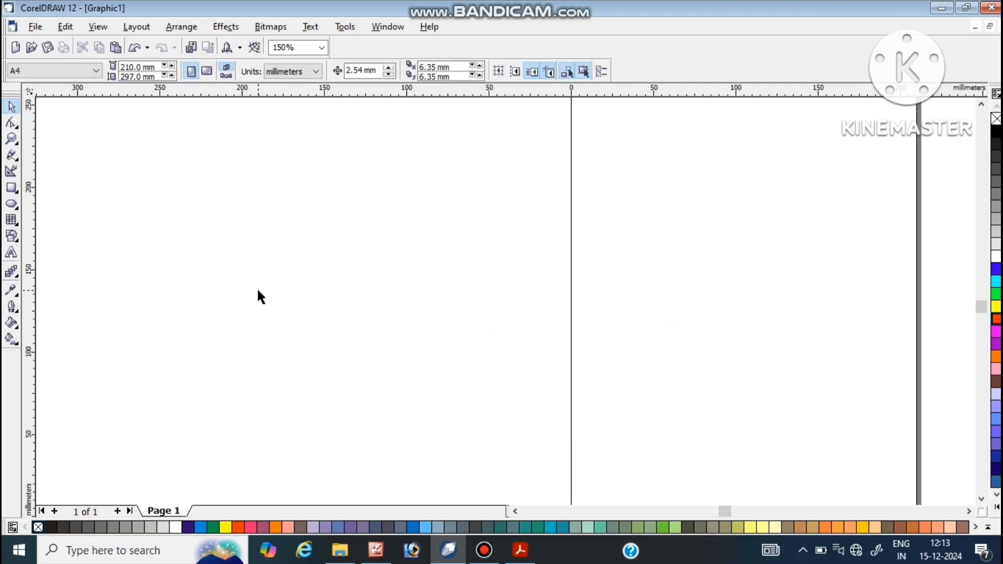
Step: Draw a rectangle about 159 mm wide and 96 mm high beside the page, with the zoom at 100%
click(970, 511)
click(970, 512)
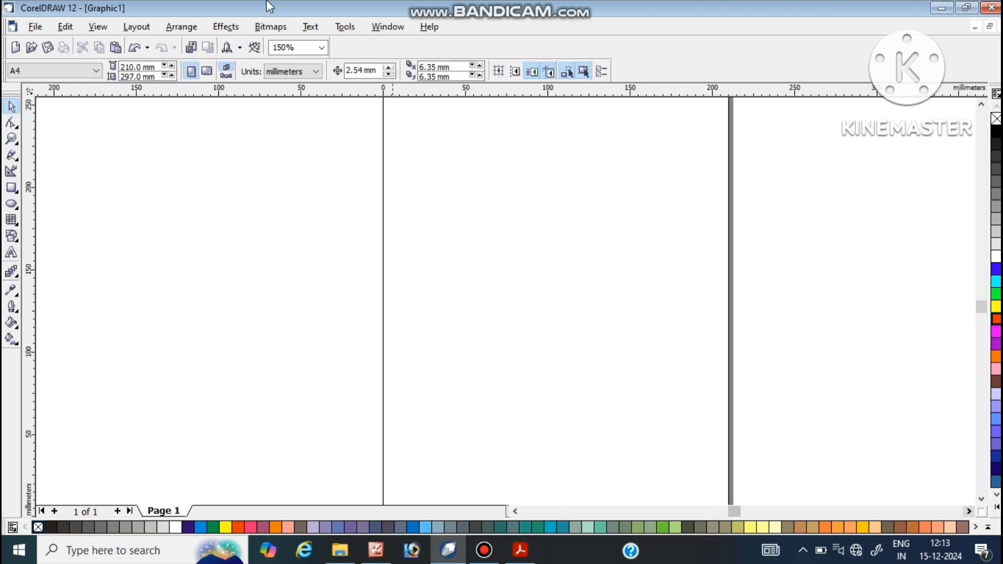
click(321, 48)
click(295, 128)
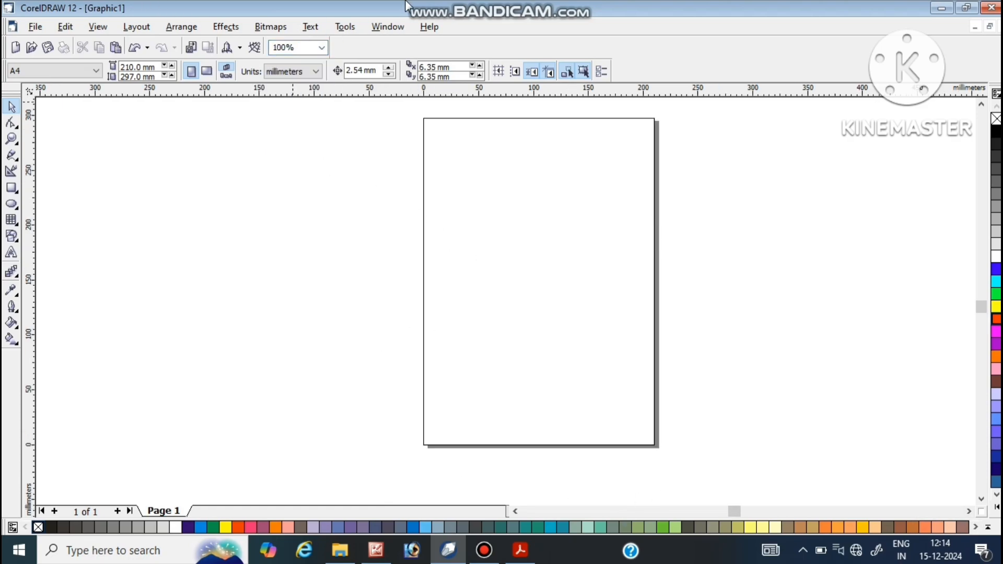
mouse_move(406, 5)
click(13, 190)
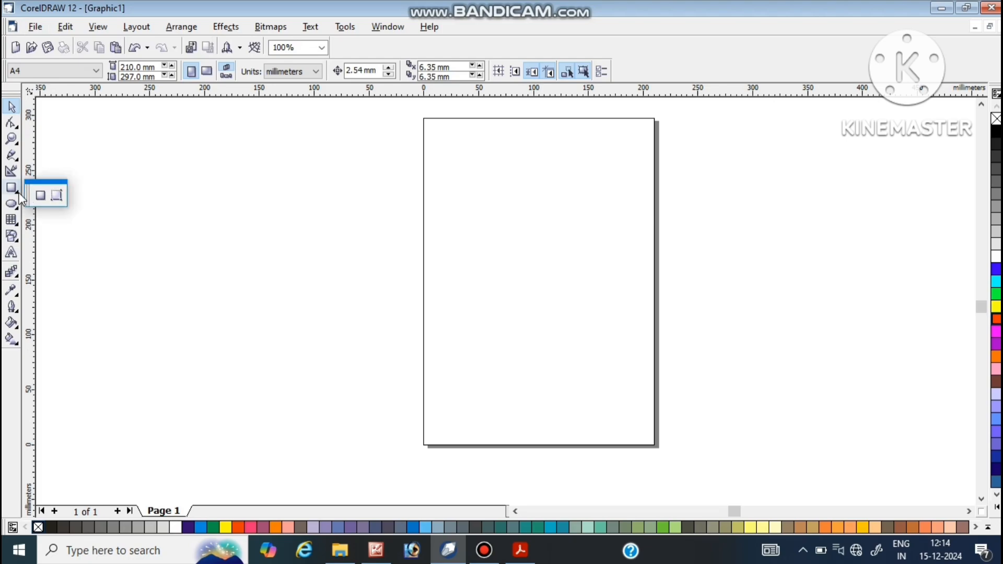
click(38, 195)
mouse_move(187, 167)
mouse_down()
mouse_move(233, 210)
mouse_move(344, 230)
mouse_move(362, 273)
mouse_up()
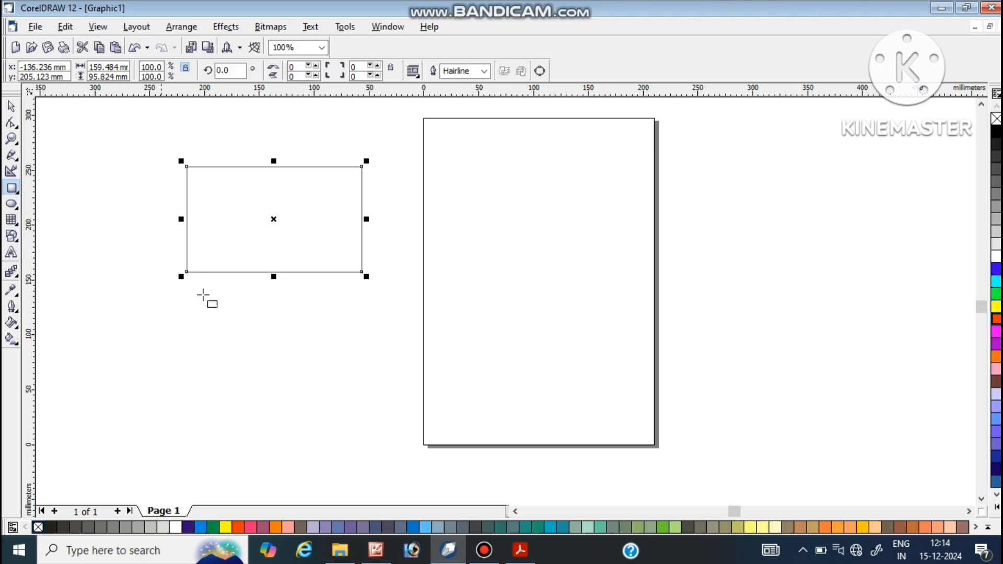
key(space)
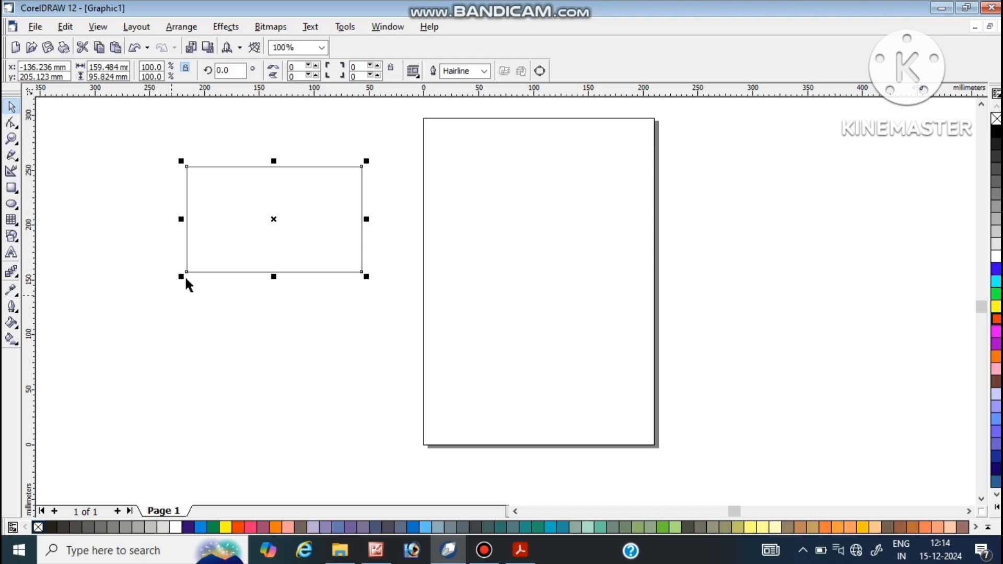
Step: Select the rectangle and examine the Convert To Curves option among its available commands, without applying it
click(388, 385)
click(255, 251)
right_click(268, 188)
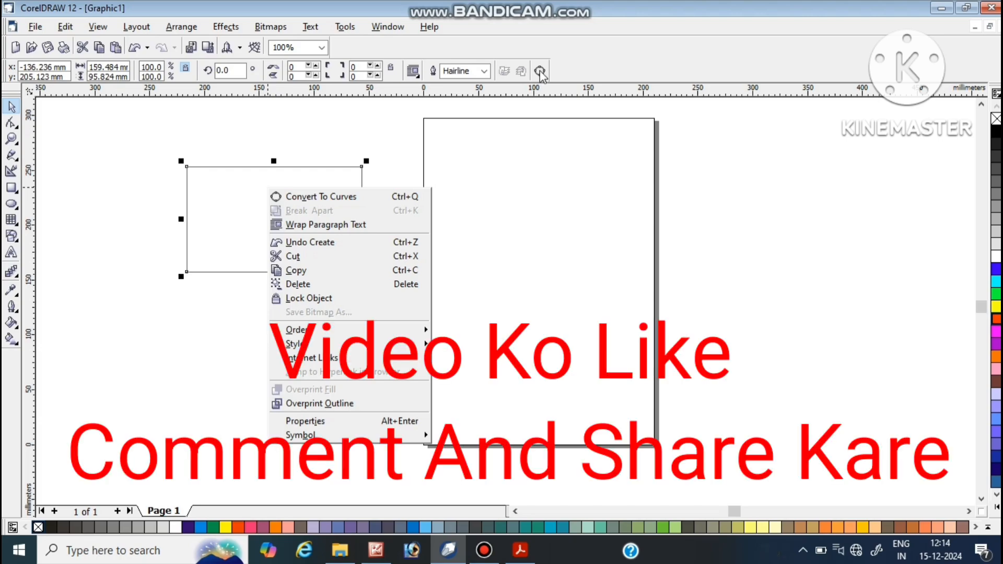
click(550, 184)
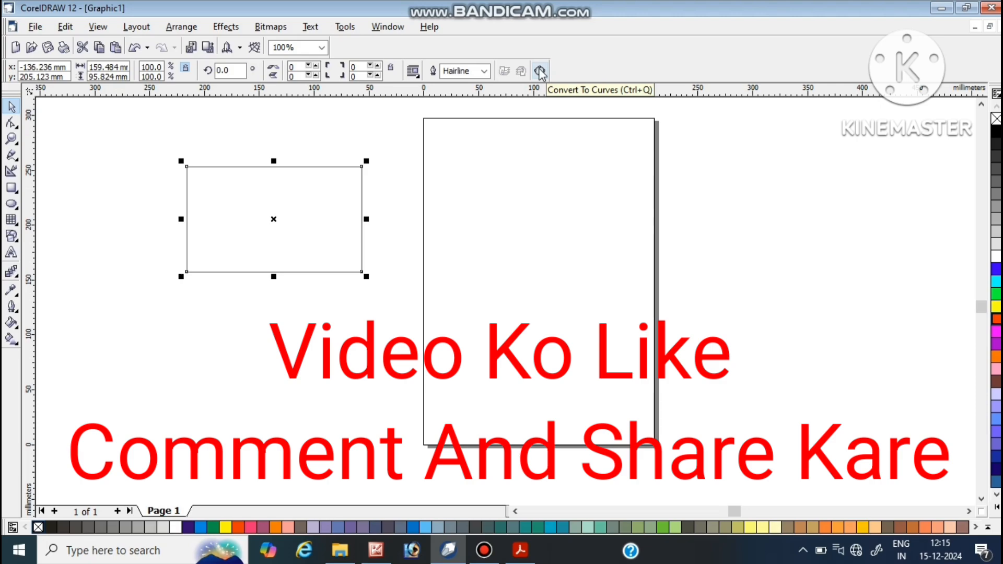
Step: Convert the selected rectangle to curves and activate the Shape tool for editing its nodes
right_click(277, 193)
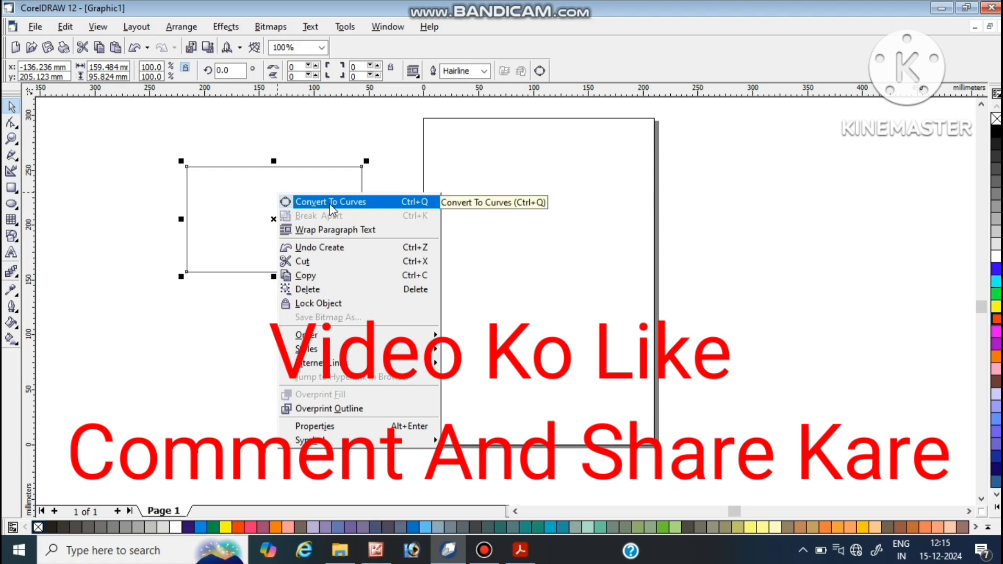
click(330, 204)
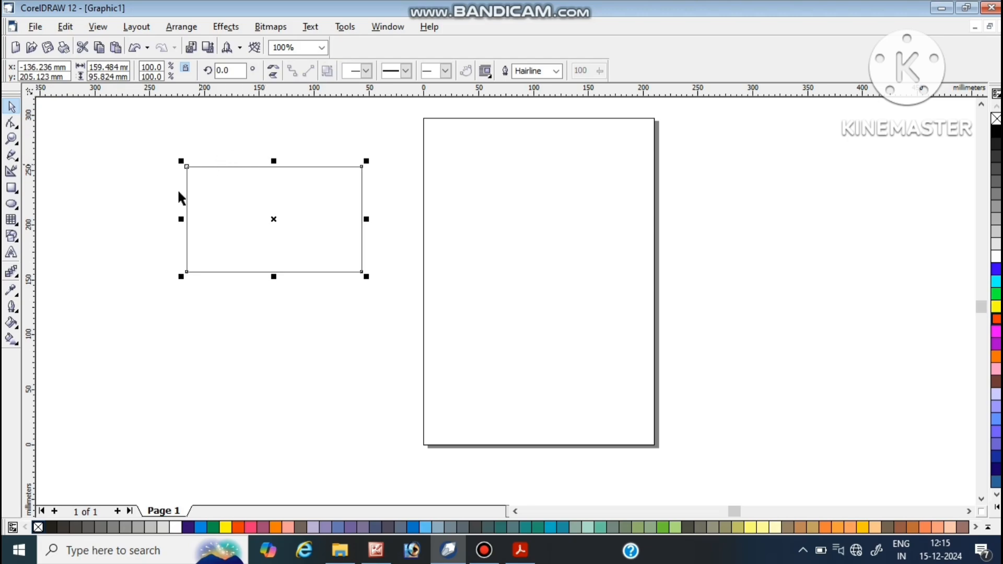
click(11, 124)
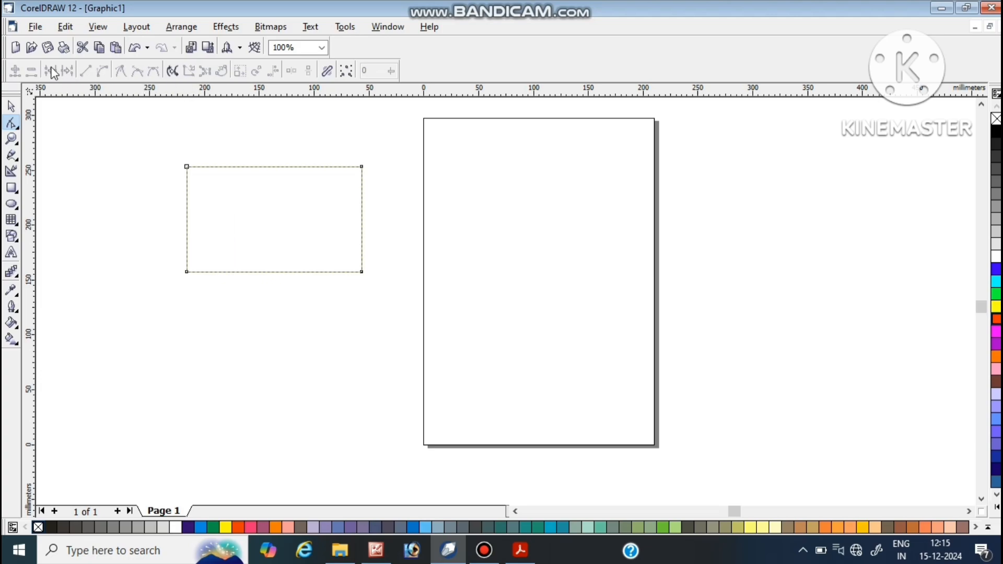
Step: Convert the rectangle's upper edge to a curve and bend its middle downward by about 50 mm
click(272, 168)
mouse_move(379, 3)
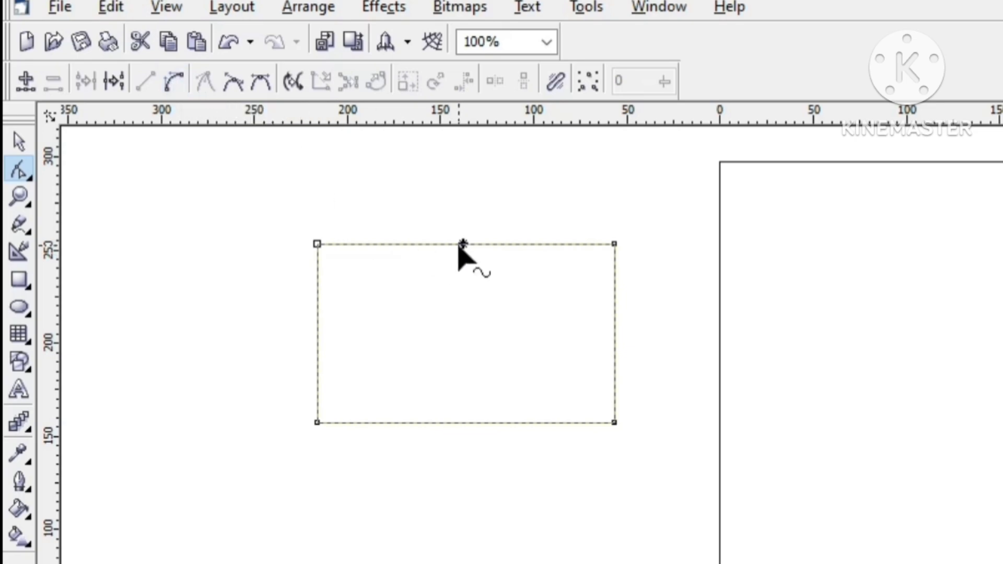
click(173, 82)
drag(473, 244, 475, 343)
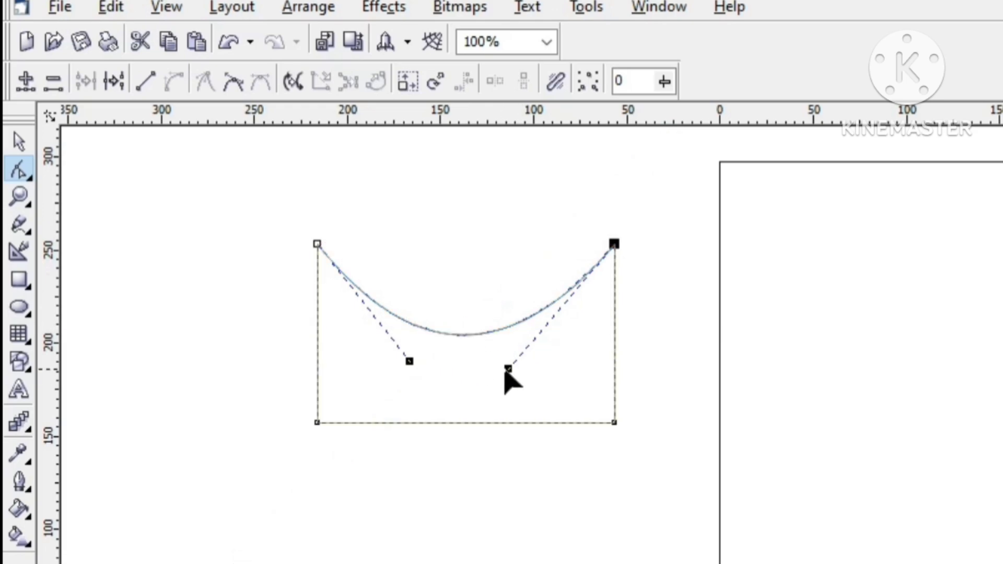
Step: Select the two upper corner nodes in turn to examine the bent edge's control handles
click(505, 370)
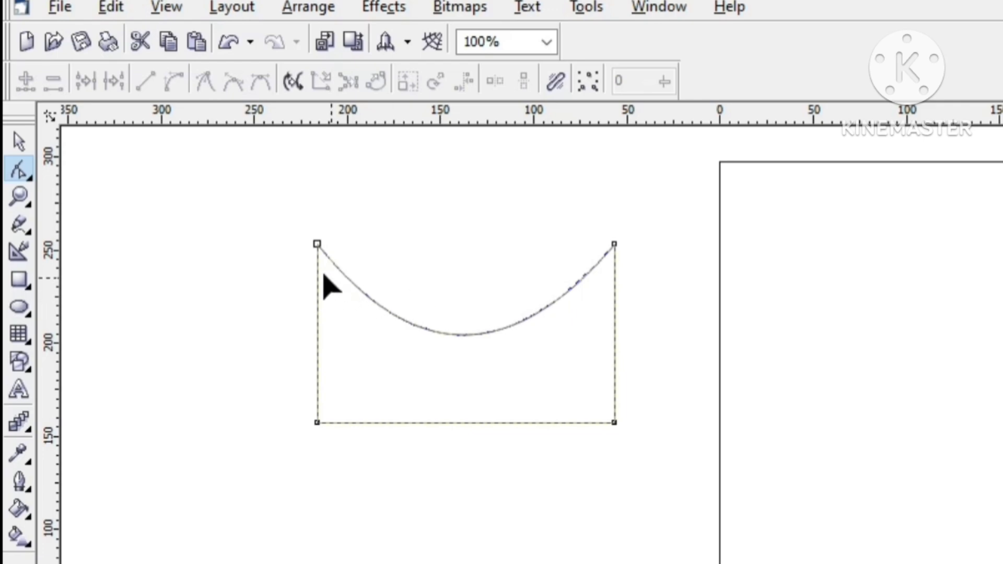
click(317, 246)
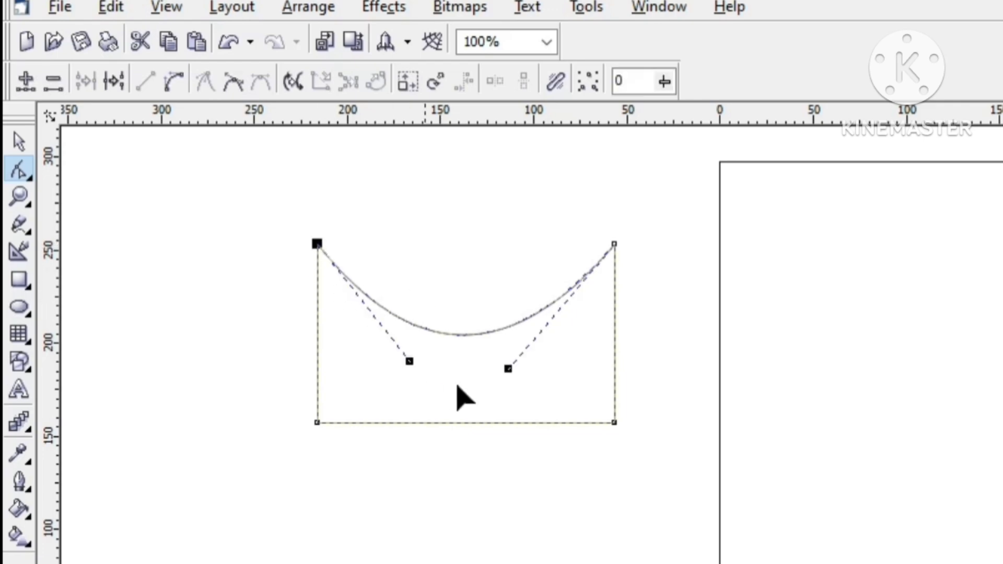
click(510, 372)
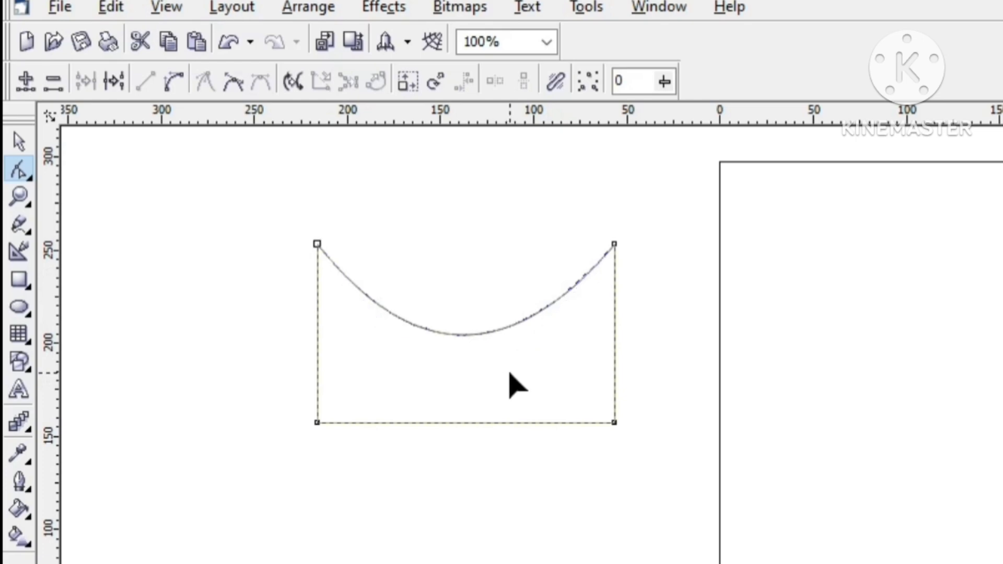
click(613, 247)
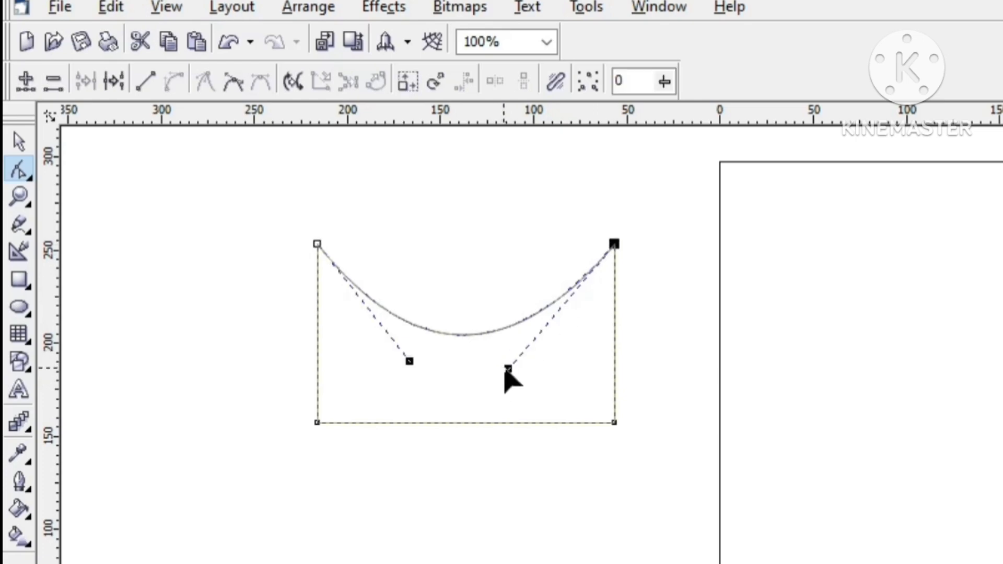
drag(511, 373, 464, 326)
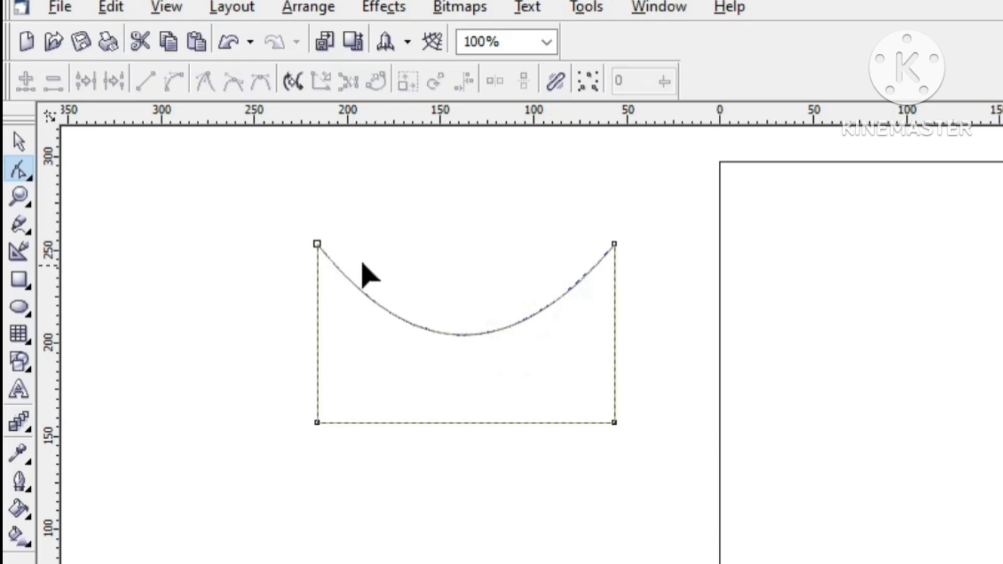
Step: Reshape the upper curve into an S-shape with its control handles, then bring it back to a downward sag
click(317, 244)
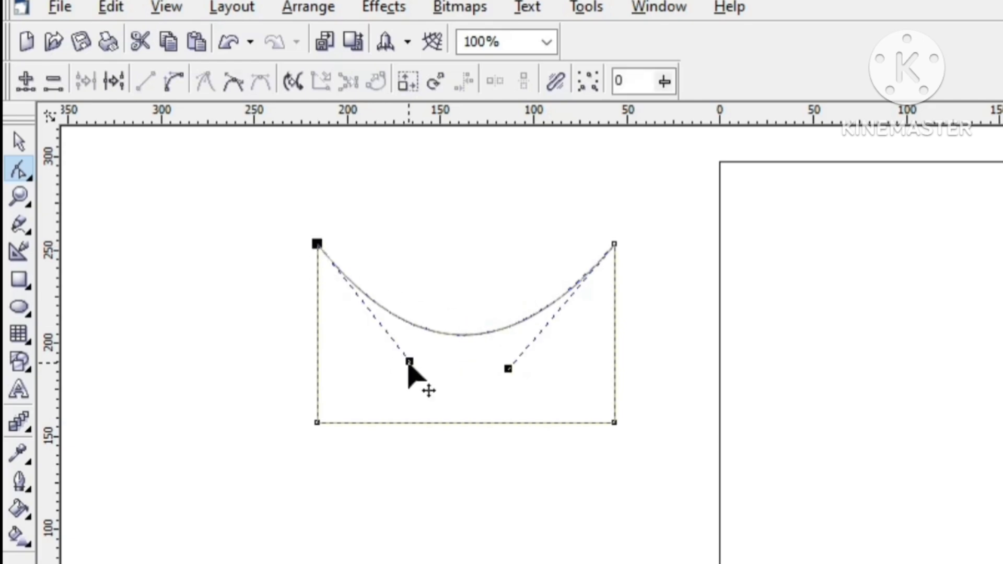
drag(408, 364, 510, 199)
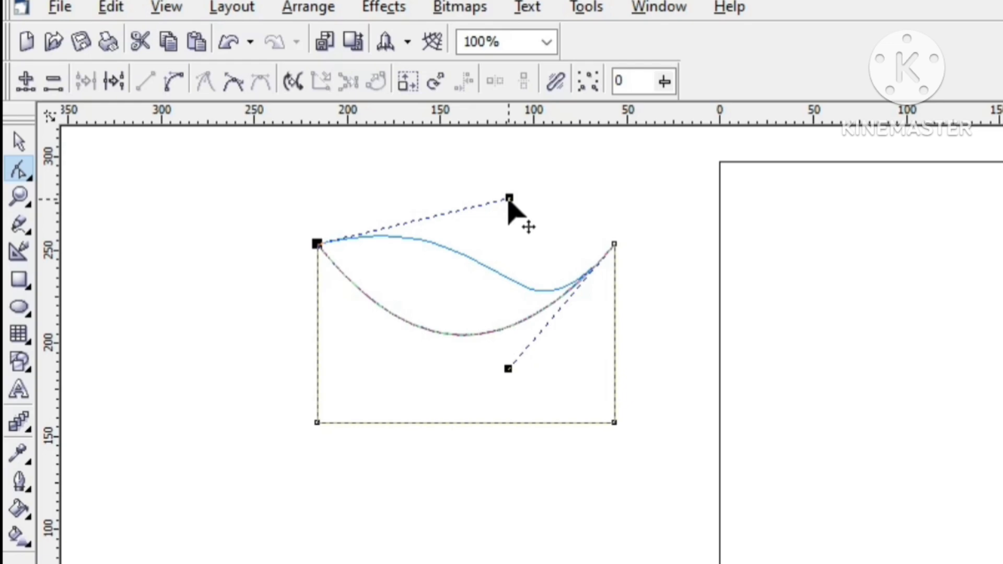
drag(510, 199, 510, 198)
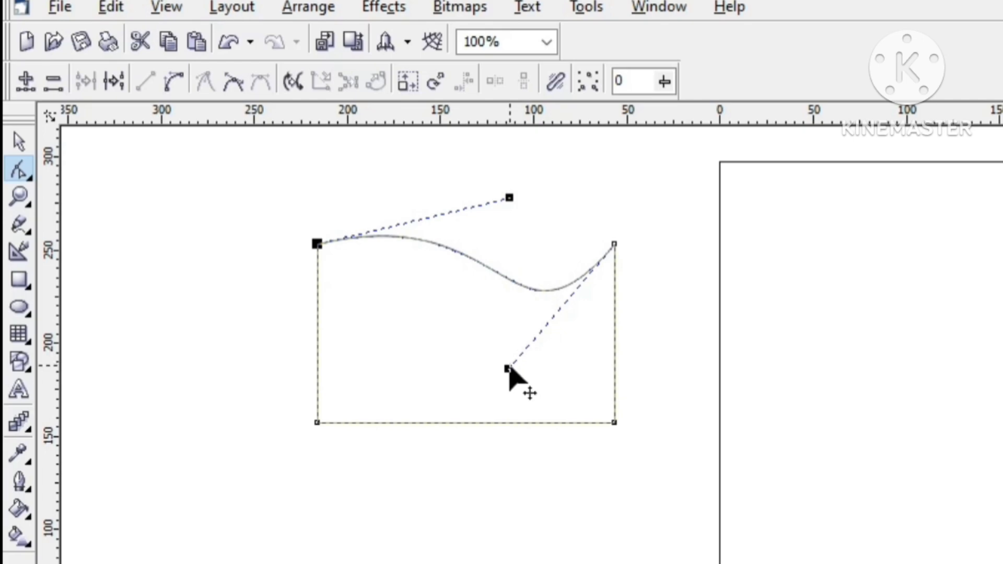
drag(510, 372, 546, 352)
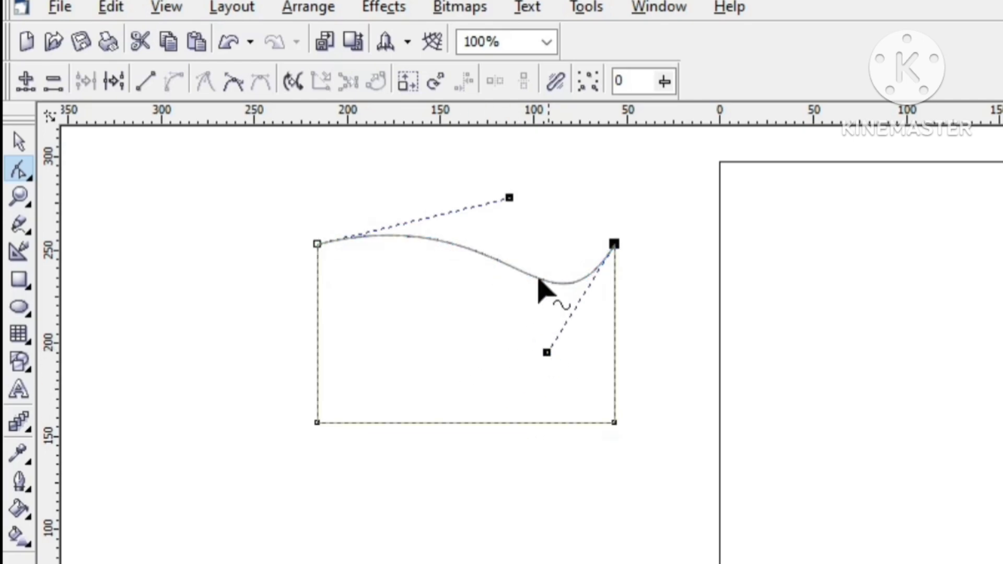
drag(510, 199, 406, 377)
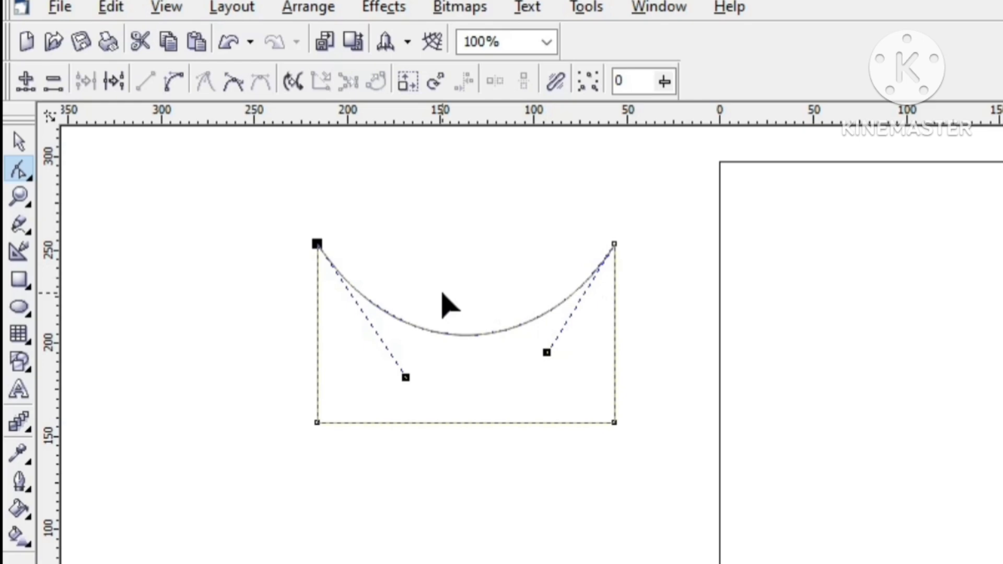
Step: Convert the left edge to a curve and back to a line, then convert the sagging upper edge to a straight line
click(171, 85)
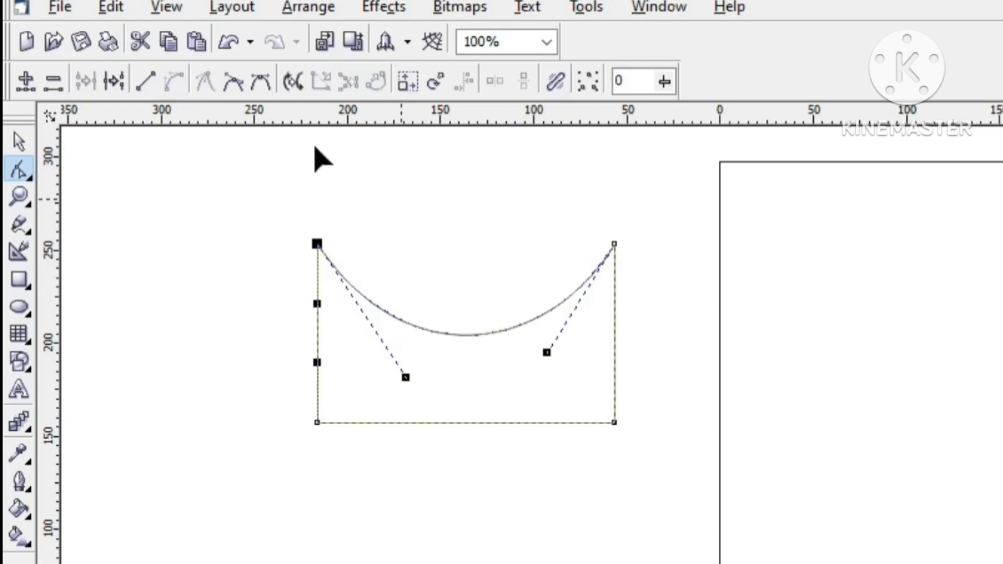
click(145, 81)
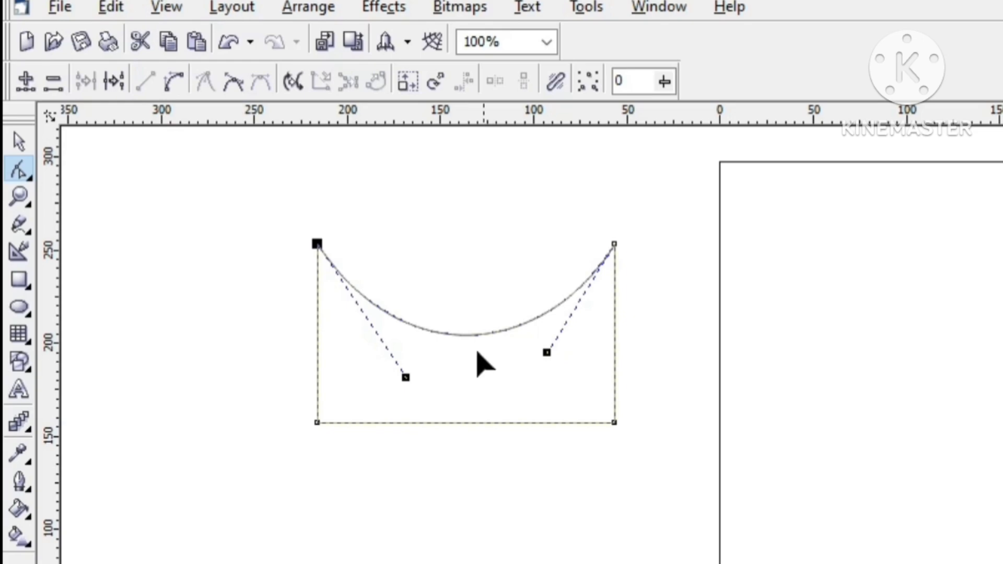
click(462, 333)
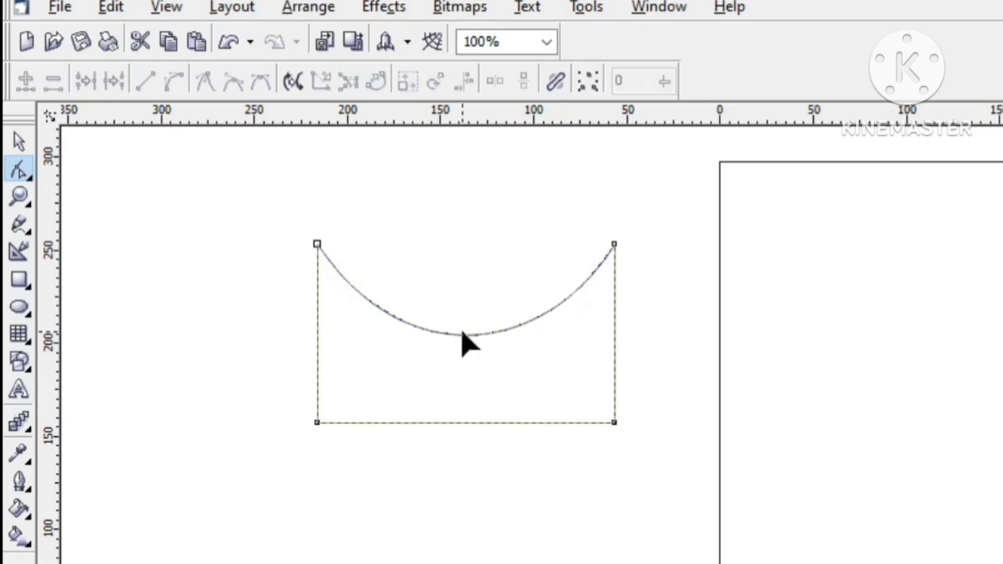
click(615, 244)
click(146, 83)
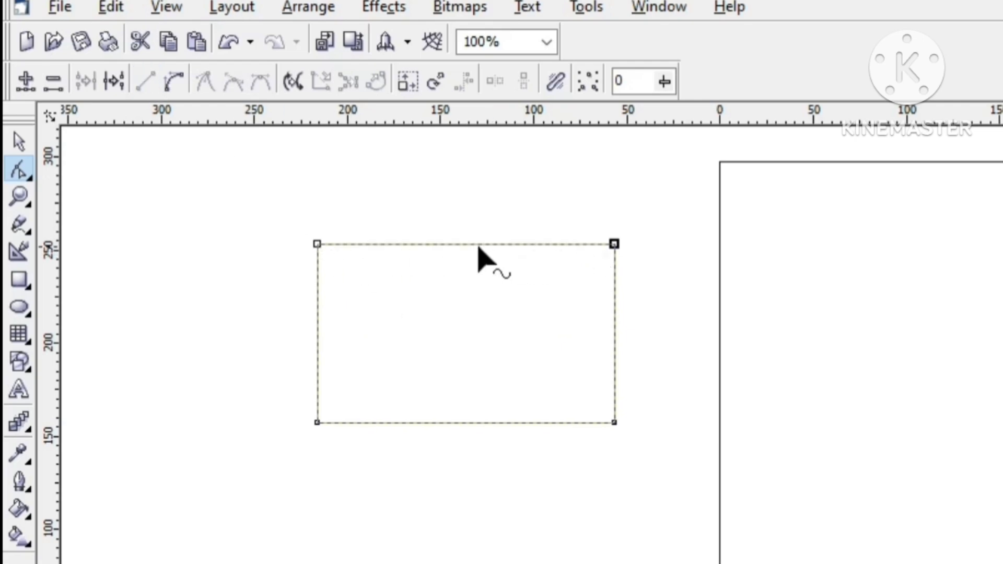
Step: Convert the upper edge to a curve again, bend it downward by about 50 mm, and turn it back into a straight line
click(449, 244)
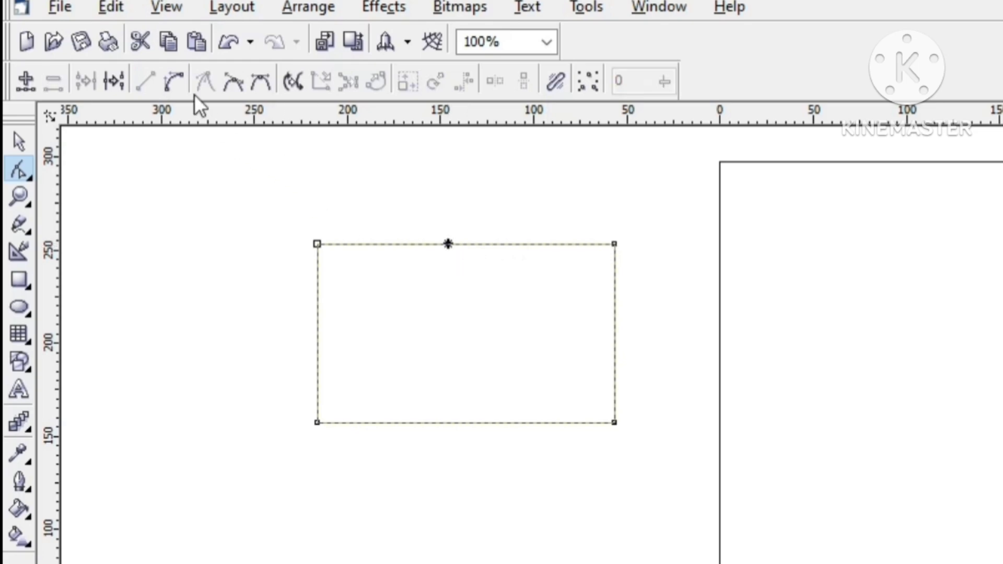
click(168, 80)
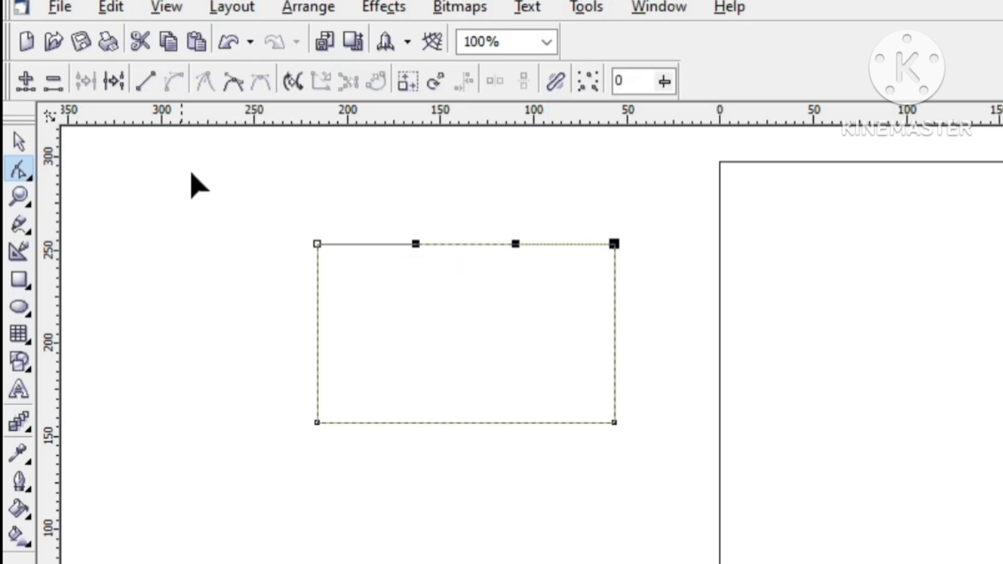
click(458, 248)
drag(458, 249, 457, 268)
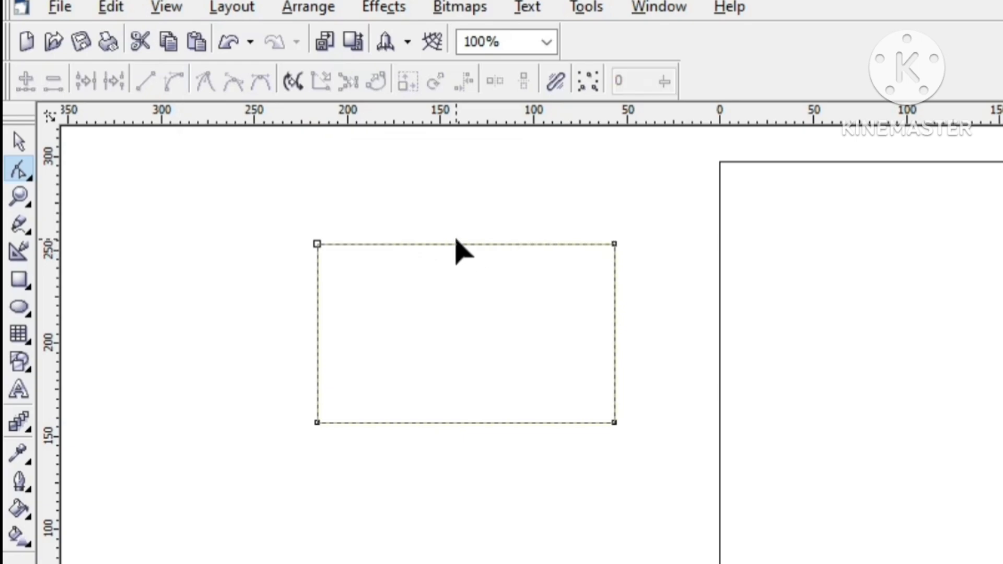
click(457, 244)
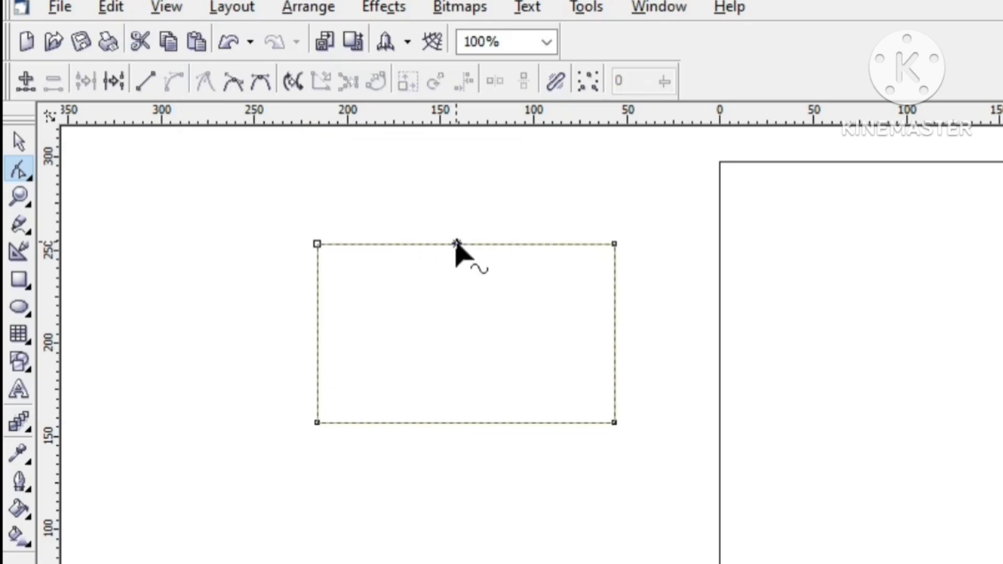
click(614, 244)
drag(454, 245, 460, 330)
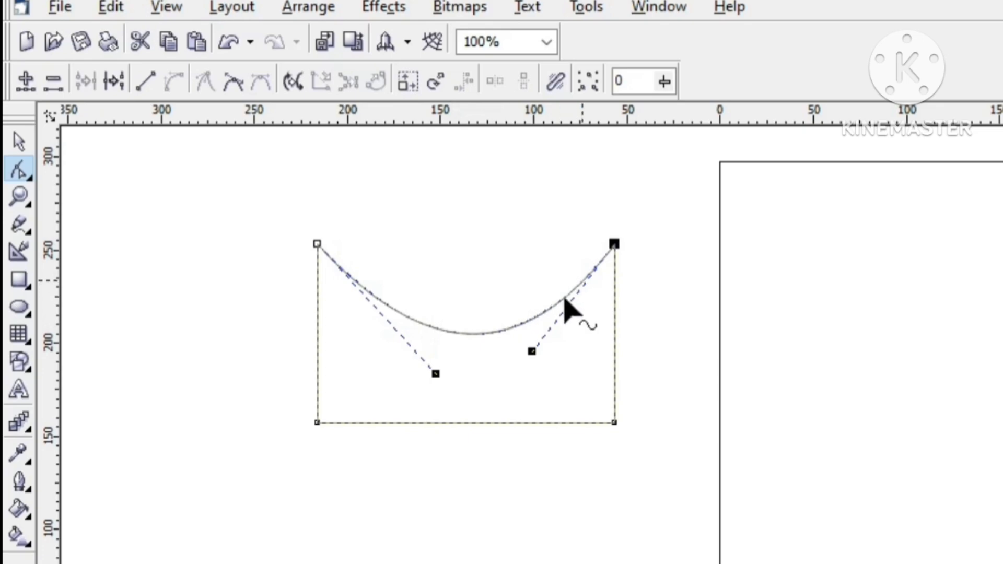
click(145, 81)
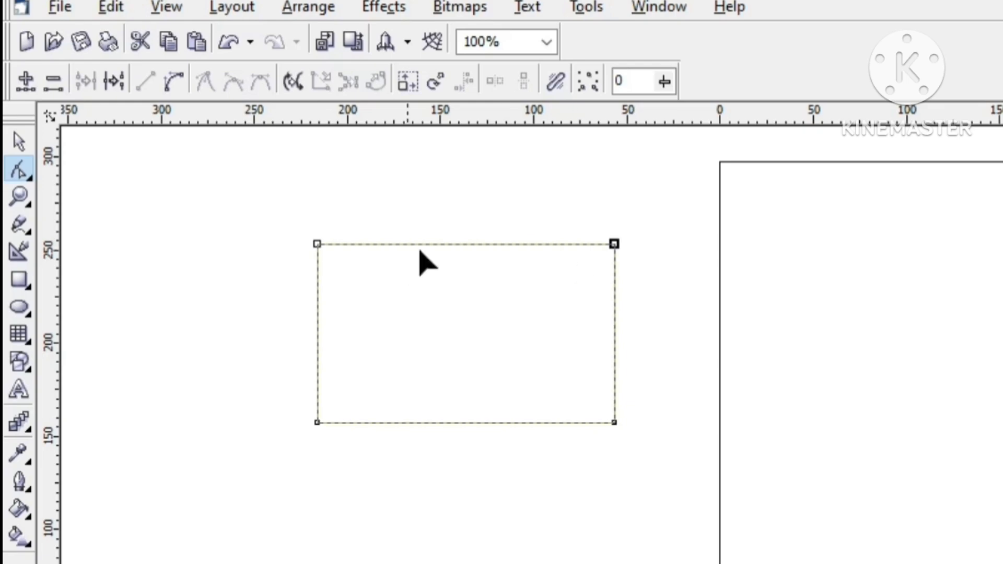
Step: Add a node near the middle of each of the rectangle's four edges
click(472, 245)
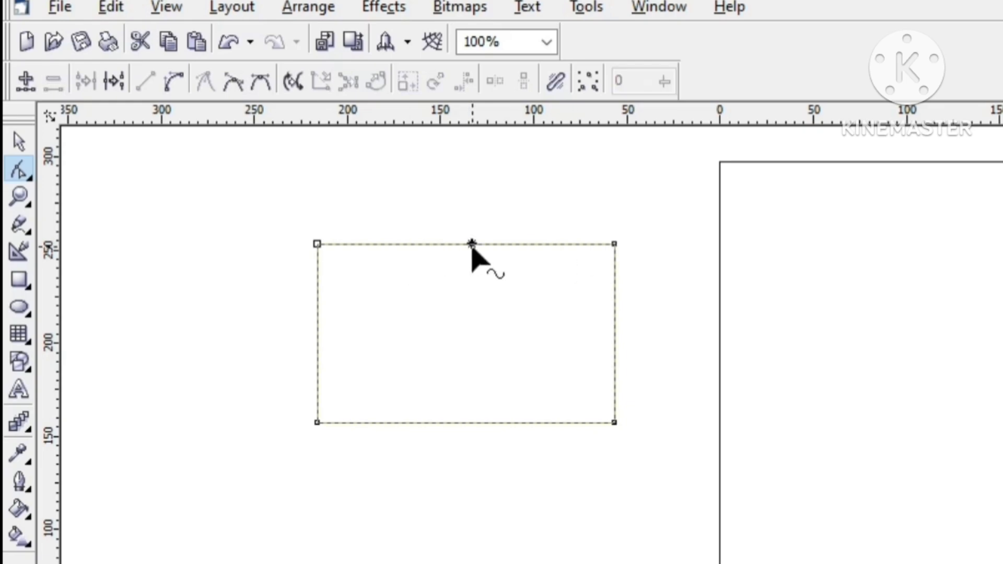
click(21, 78)
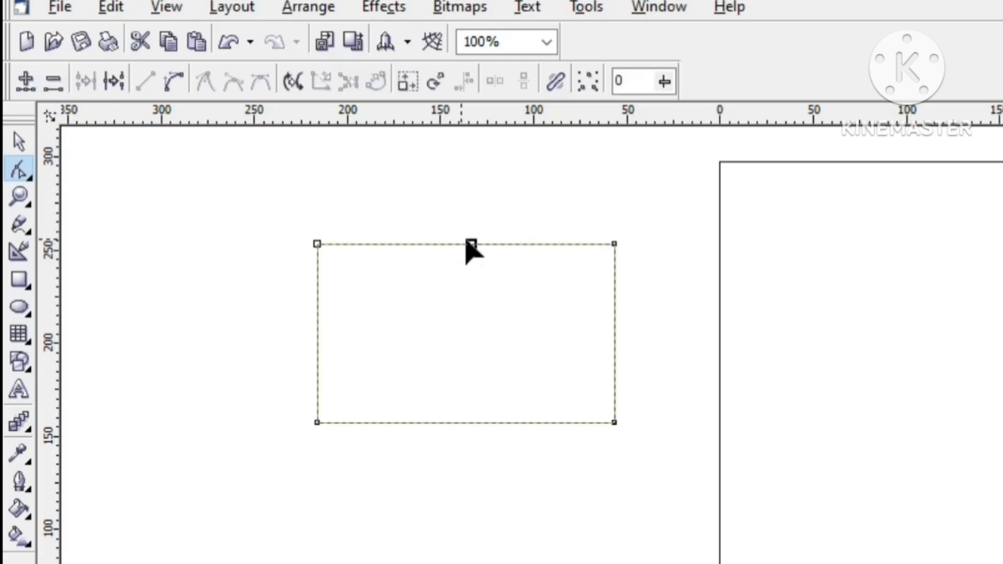
click(615, 328)
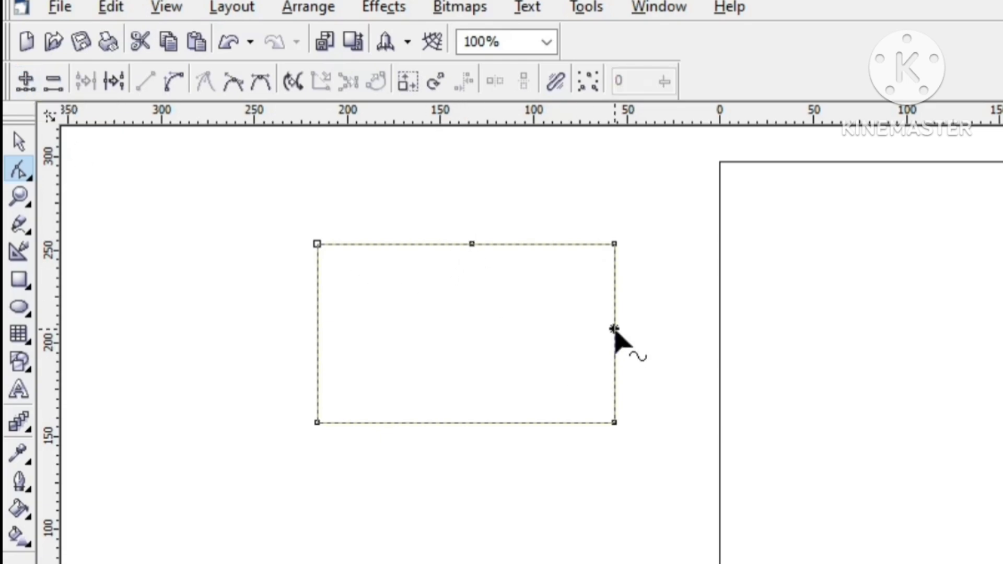
click(23, 77)
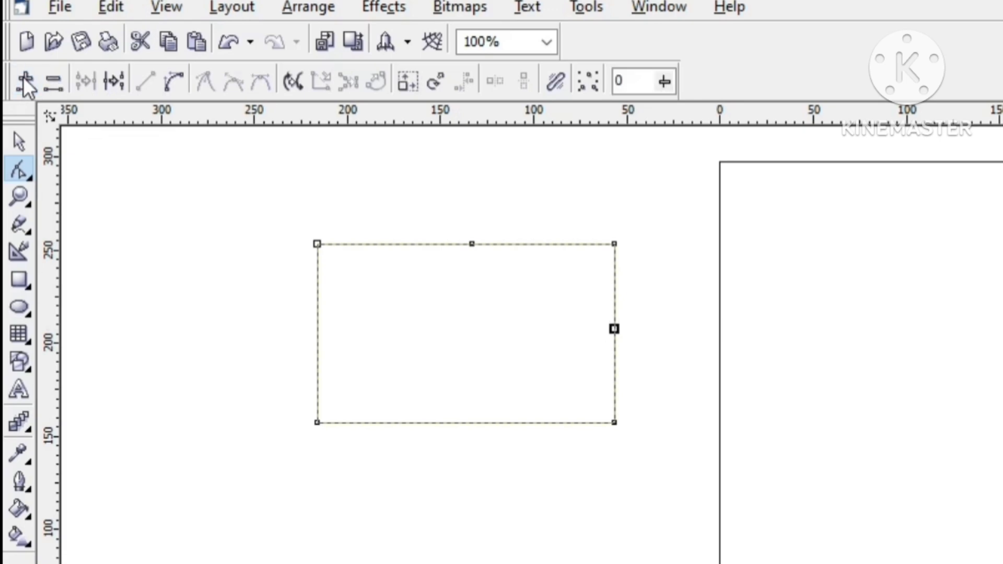
click(463, 422)
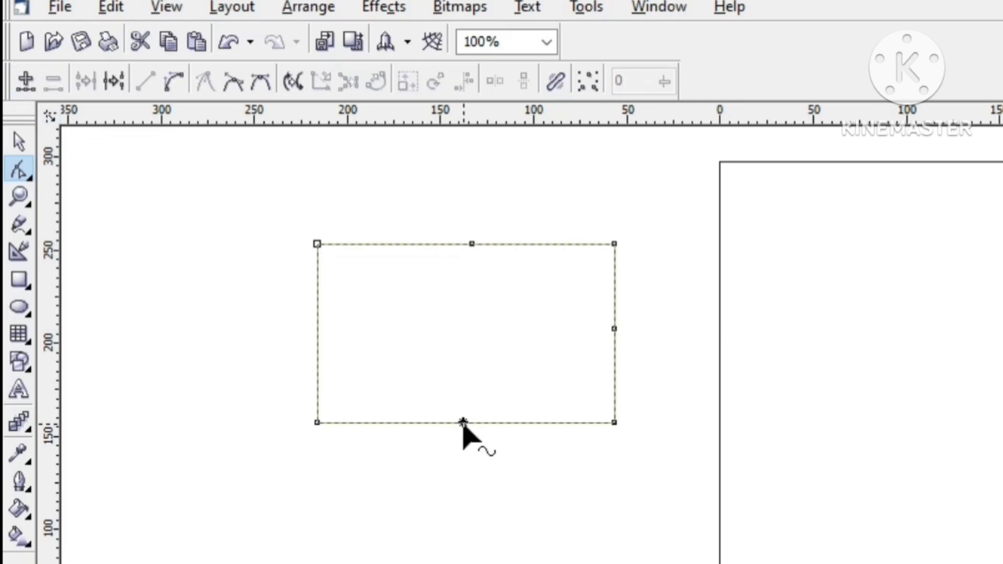
click(27, 90)
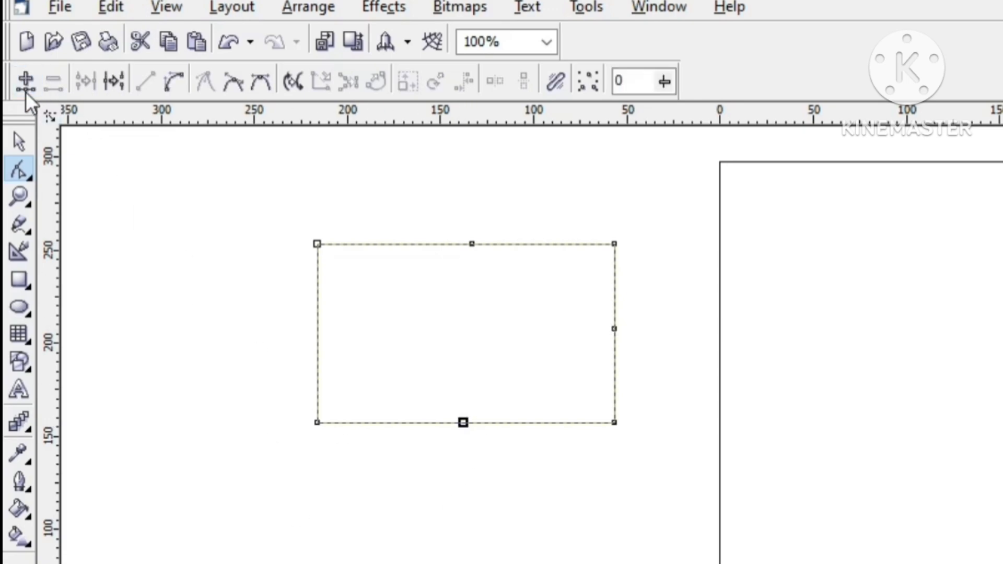
click(317, 331)
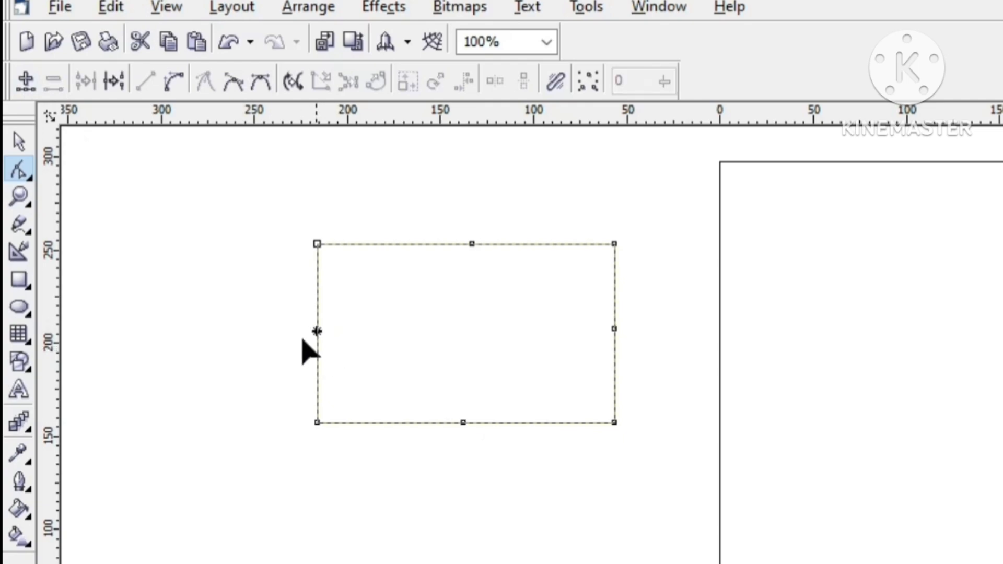
click(26, 82)
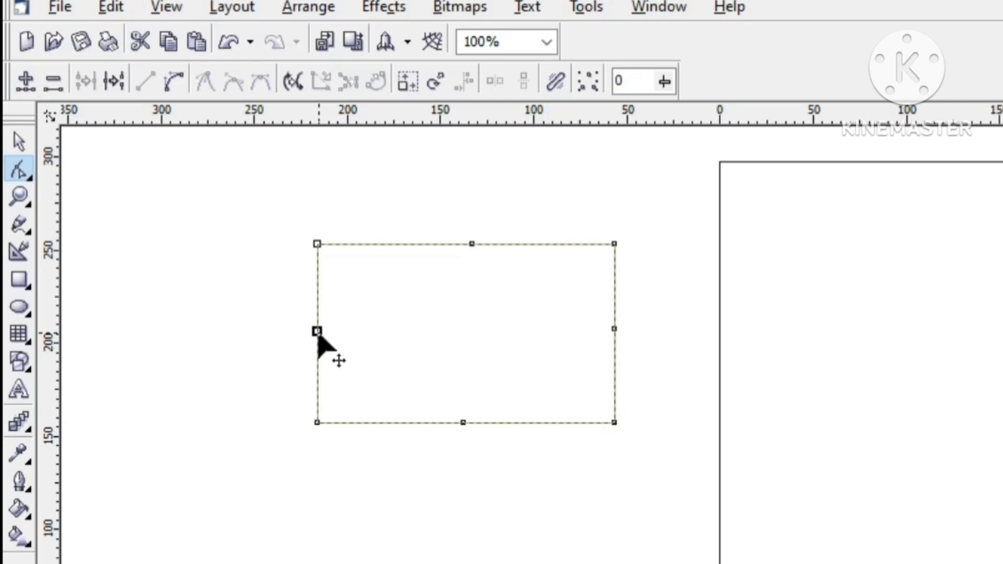
Step: Move the left edge's middle node about 50 mm inward and the right edge's about 80 mm inward to form pointed notches
drag(317, 333, 412, 332)
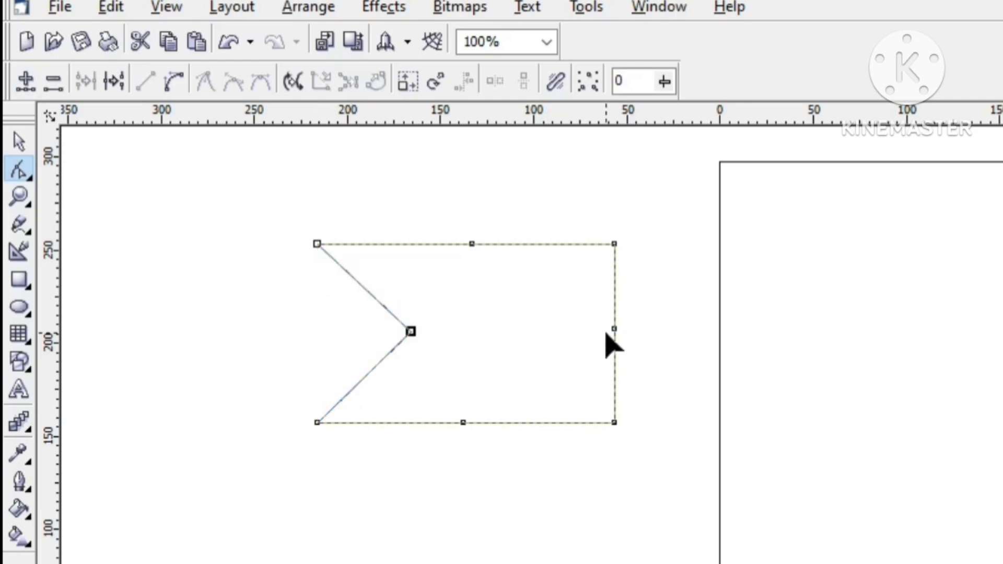
mouse_move(612, 331)
mouse_down()
mouse_move(594, 342)
mouse_move(466, 347)
mouse_up()
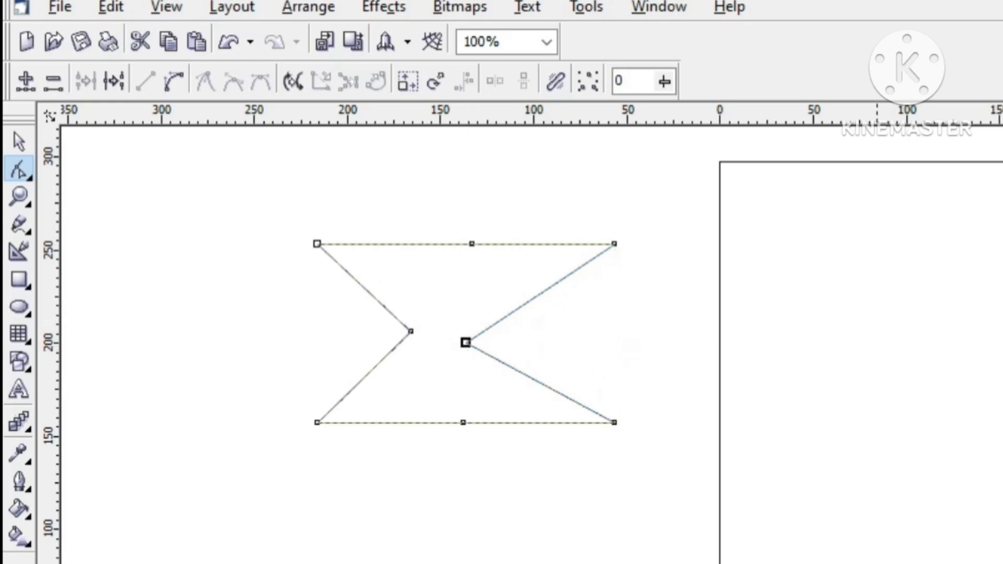
Step: Undo both notch moves and delete the middle node from each of the rectangle's four edges
key(ctrl+z)
key(ctrl+z)
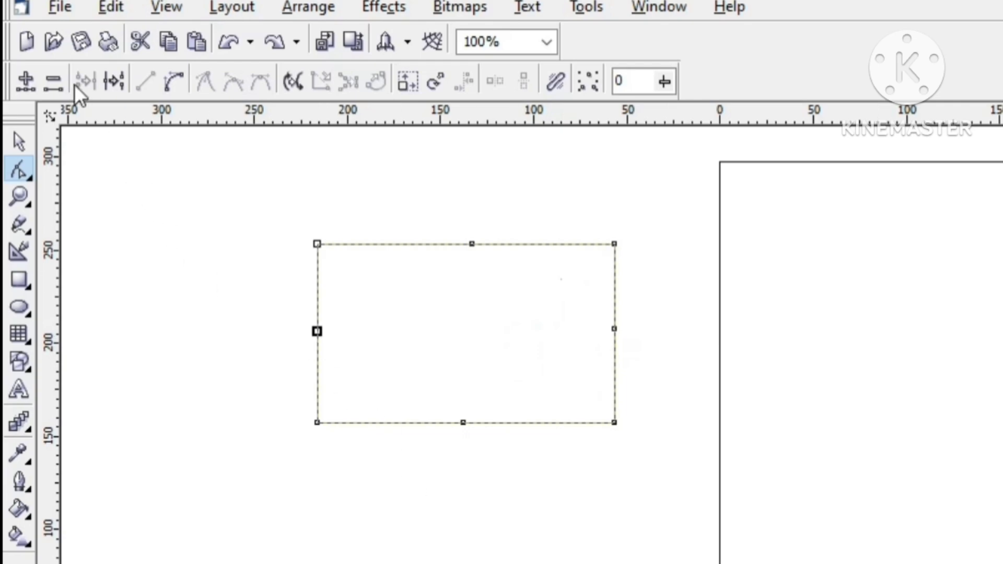
click(53, 87)
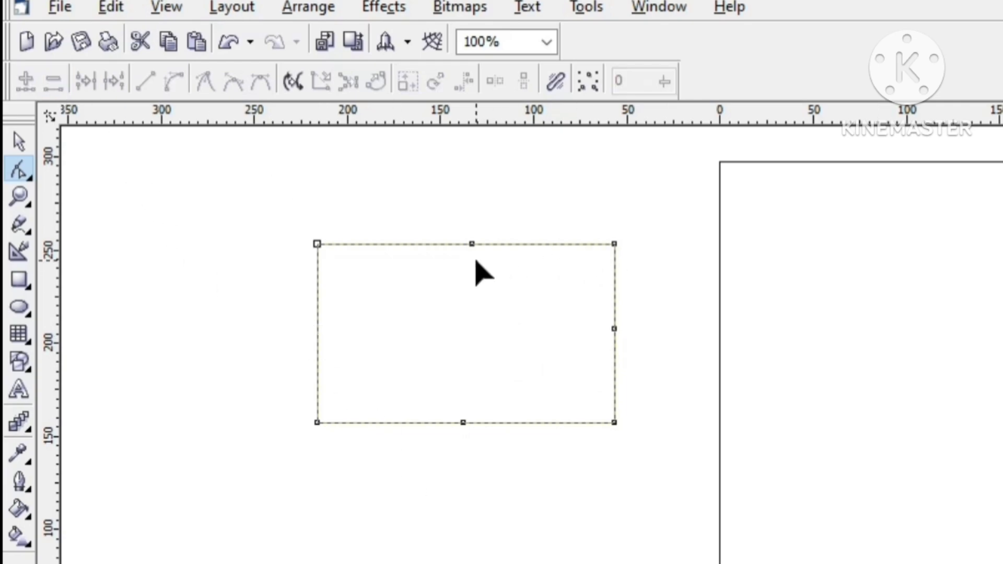
click(472, 244)
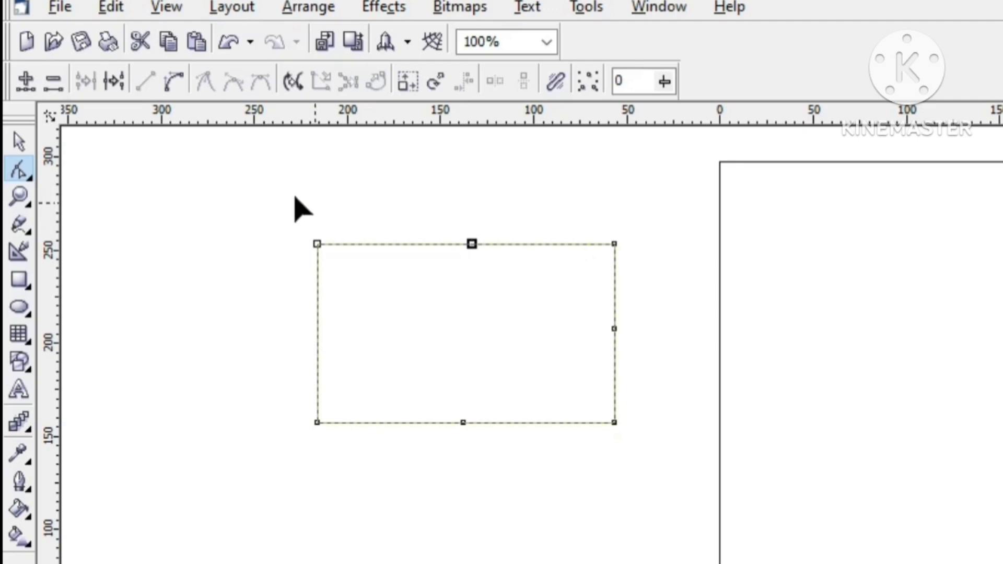
click(59, 81)
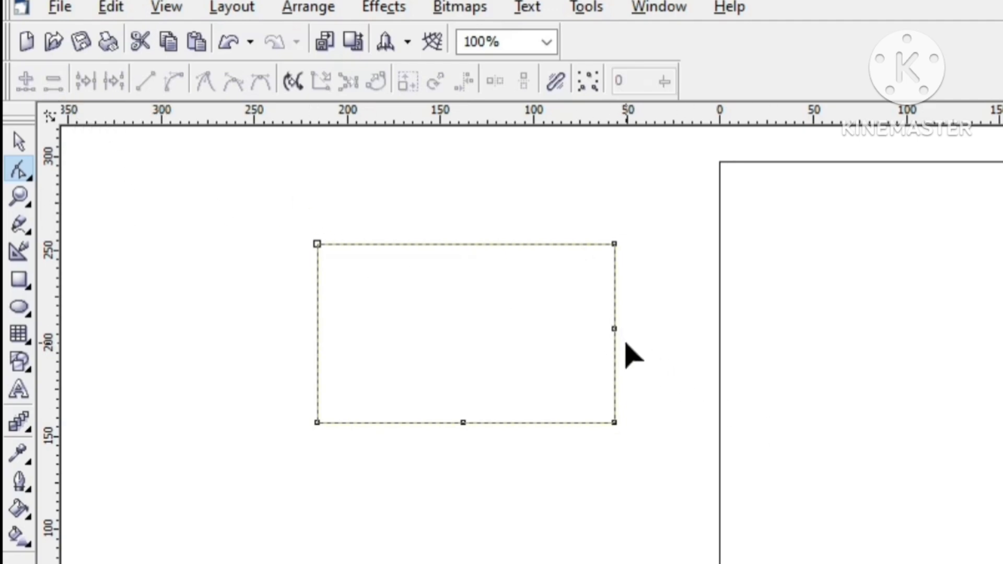
click(614, 329)
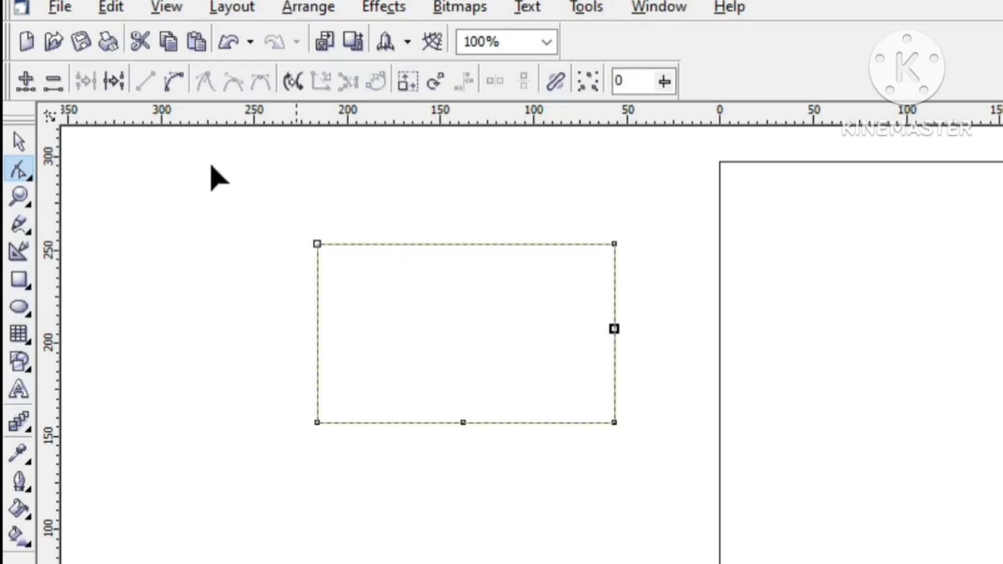
click(48, 83)
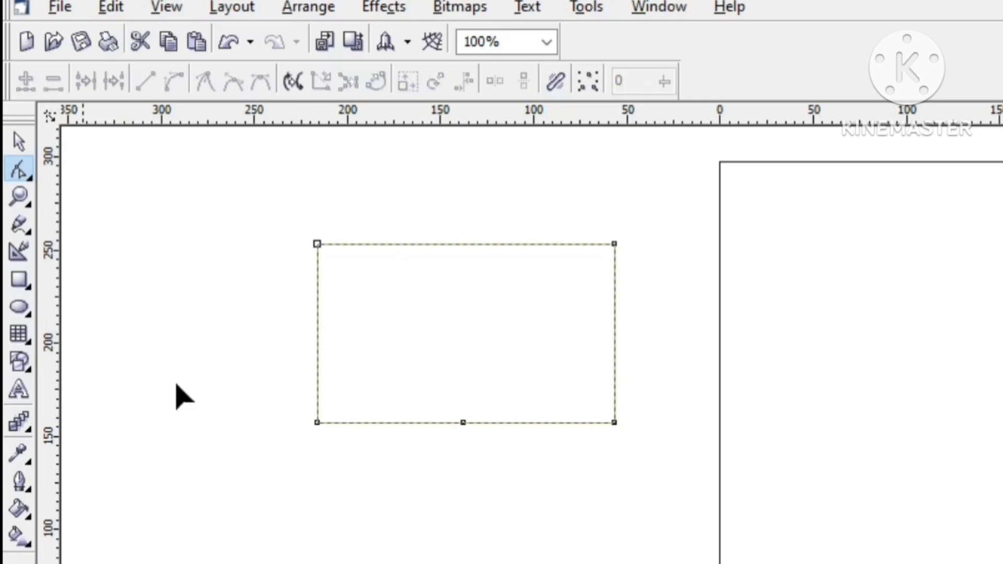
click(465, 423)
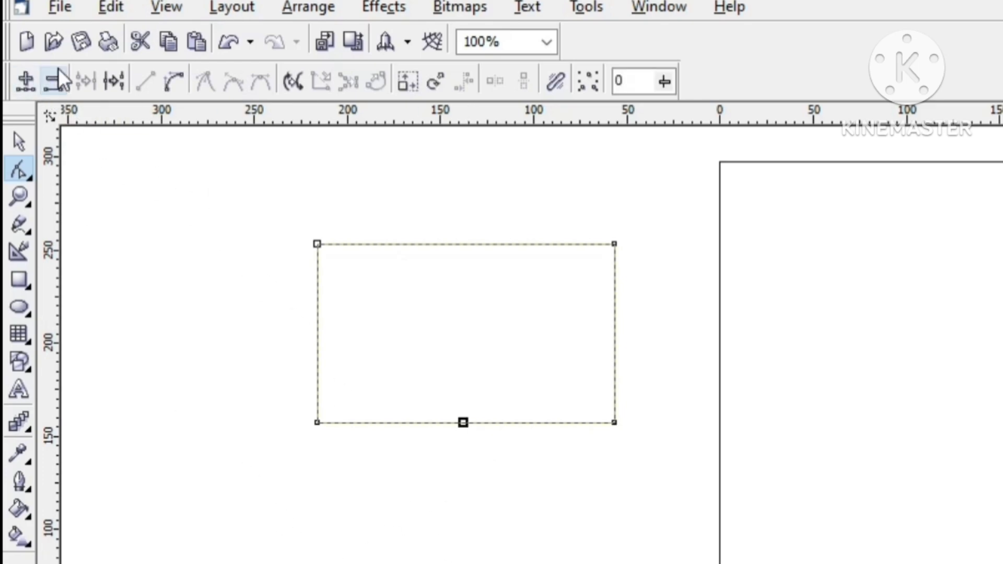
click(50, 82)
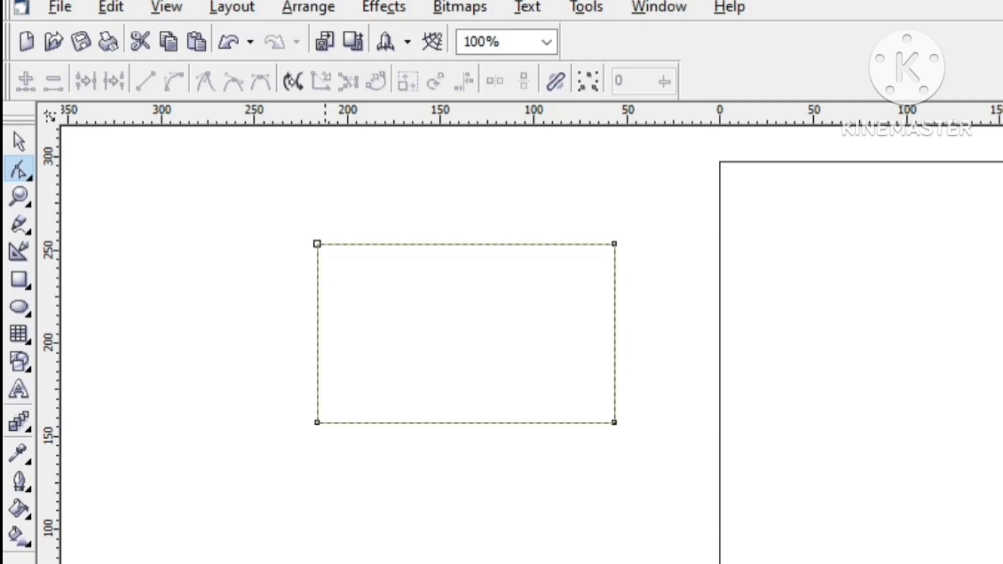
Step: Break the rectangle's curve at its upper-left and lower-left corner nodes
click(318, 244)
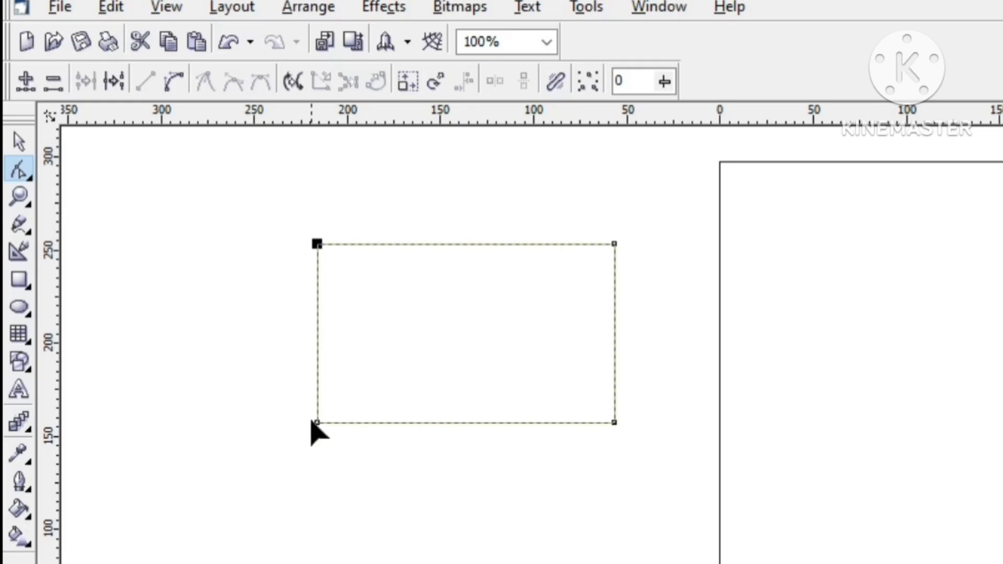
click(113, 81)
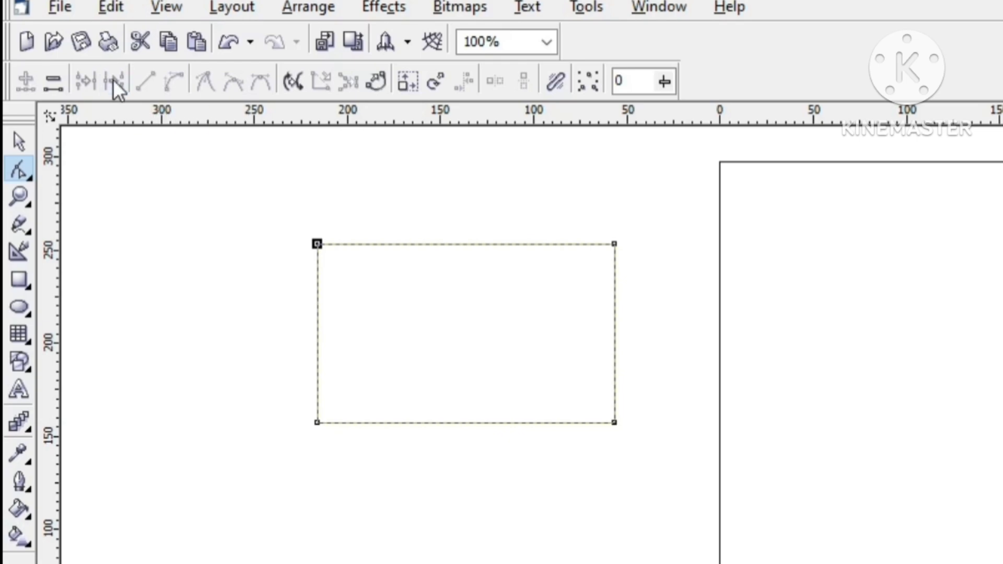
click(318, 424)
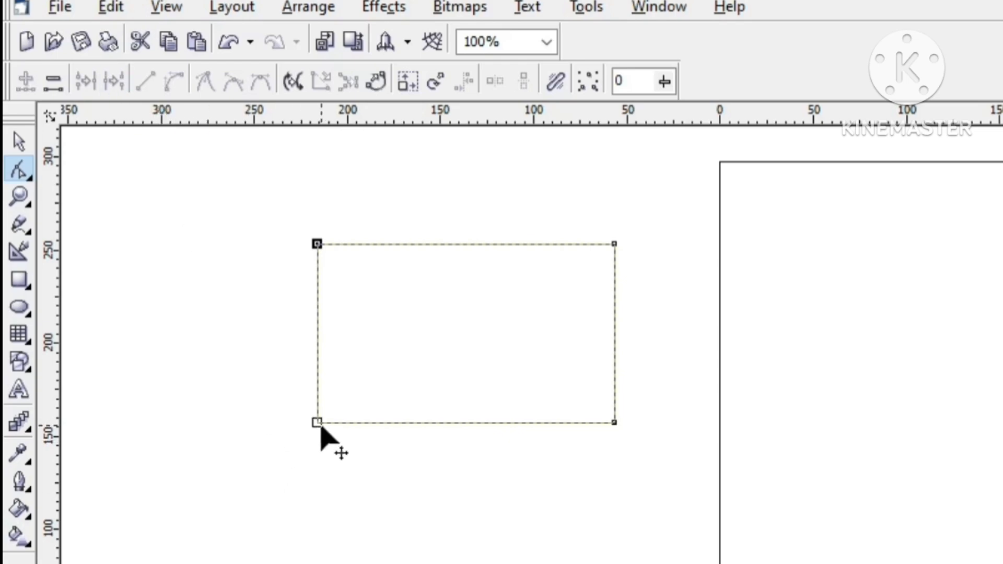
click(108, 91)
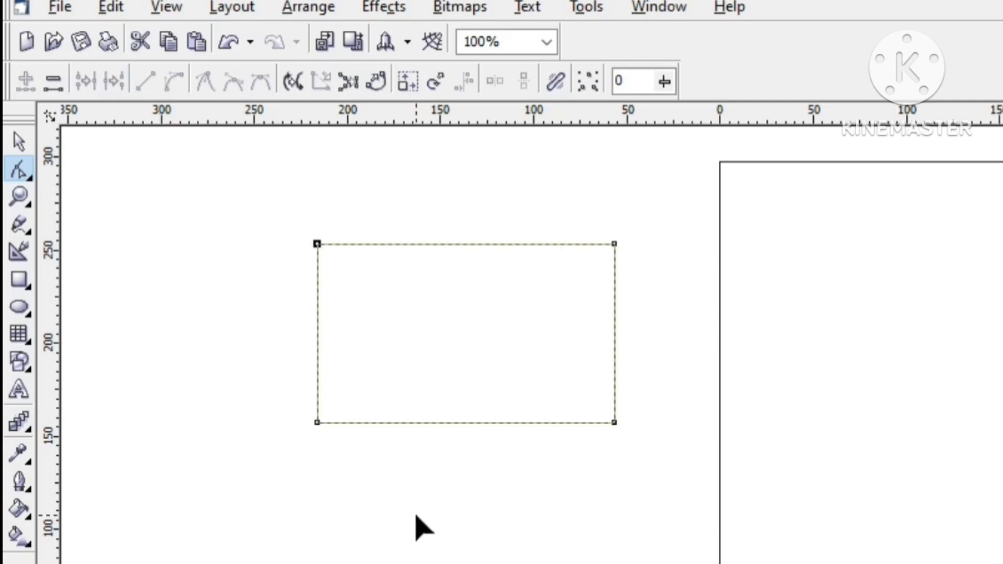
Step: Break the outline apart and move the open three-sided piece about 117 mm to the right
click(247, 231)
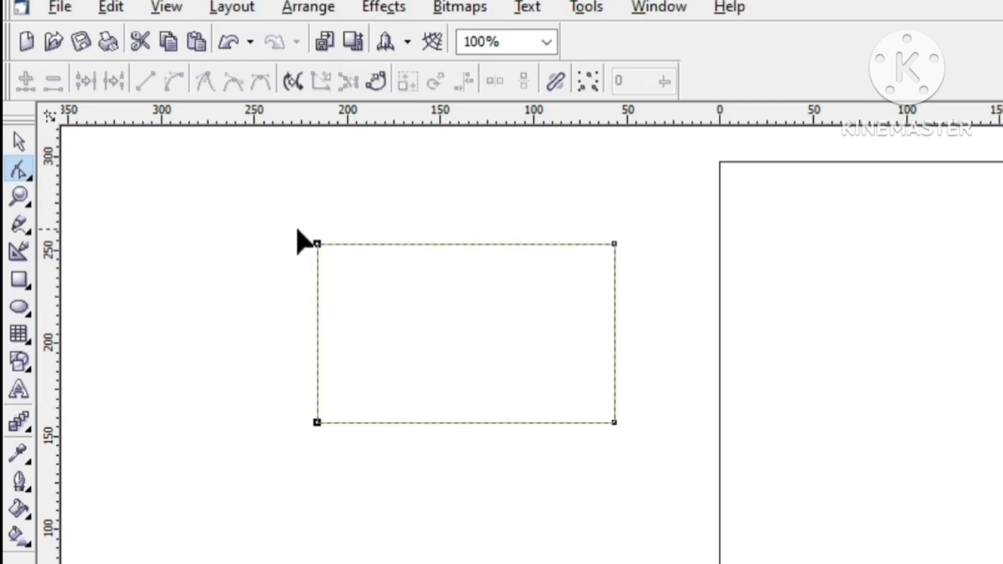
drag(290, 229, 352, 475)
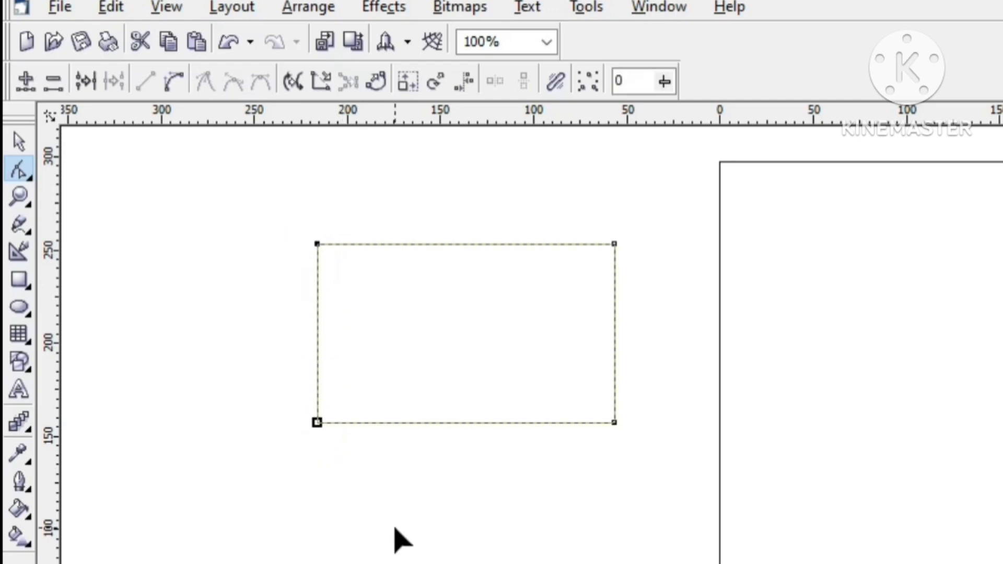
key(ctrl+k)
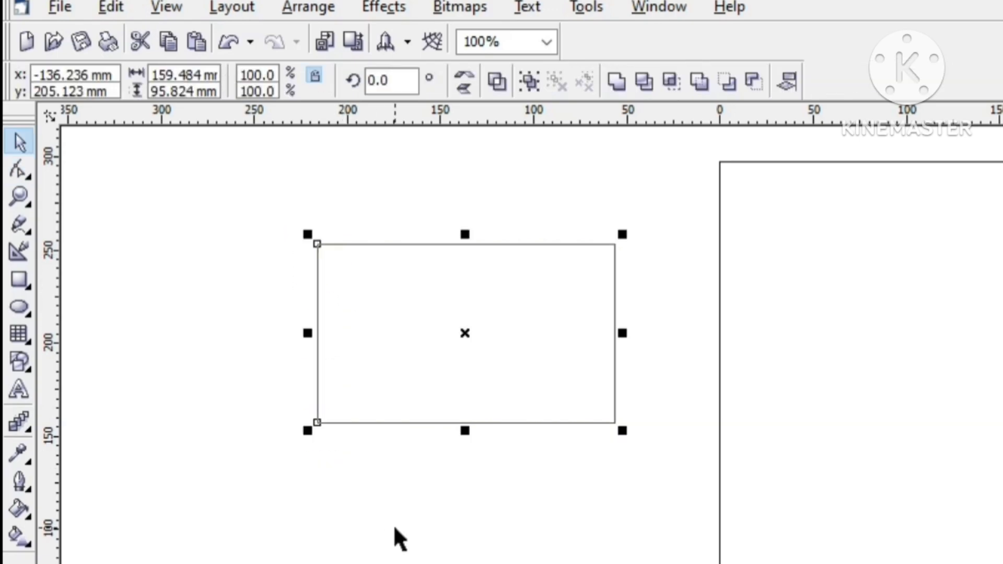
click(424, 531)
drag(466, 380, 686, 379)
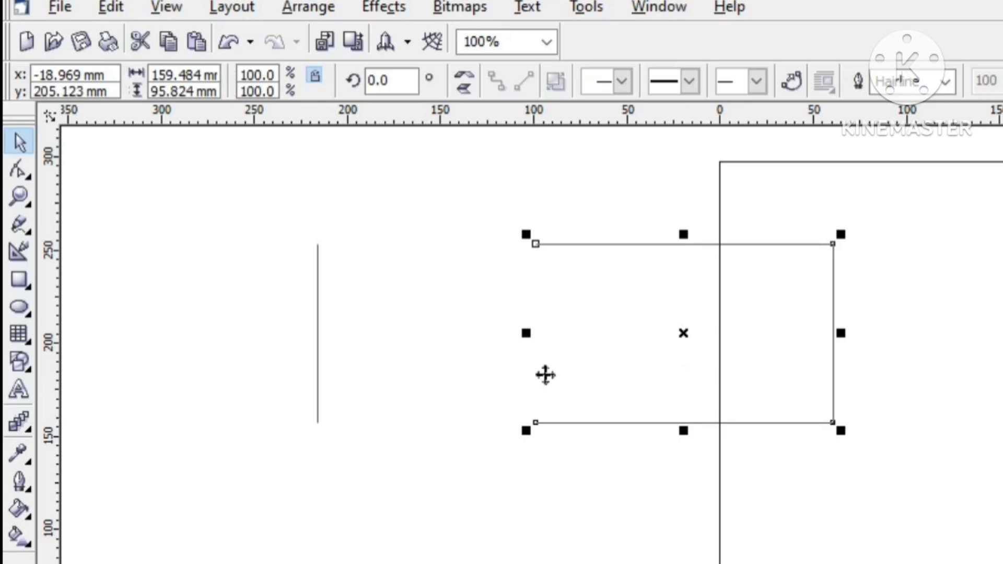
key(Escape)
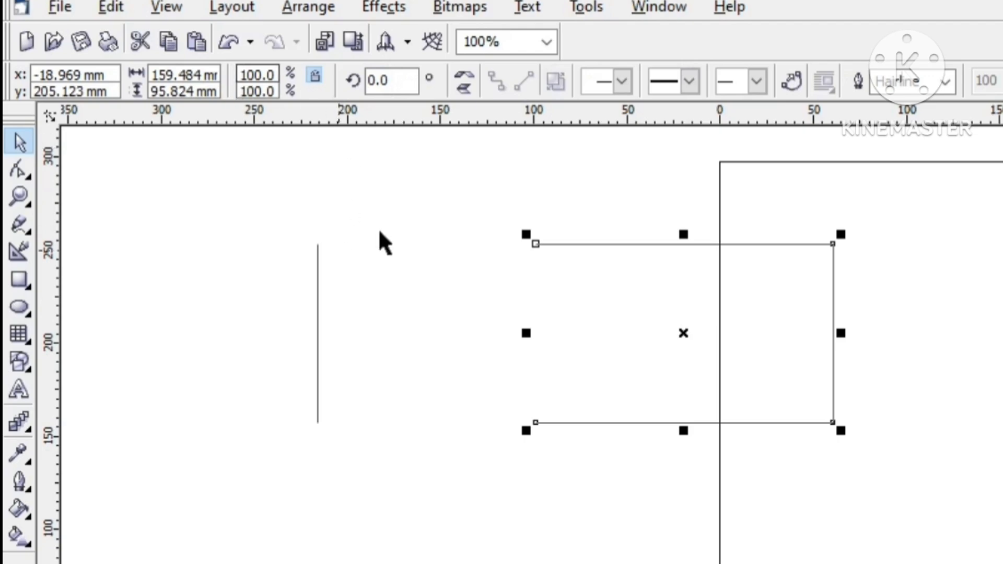
click(481, 549)
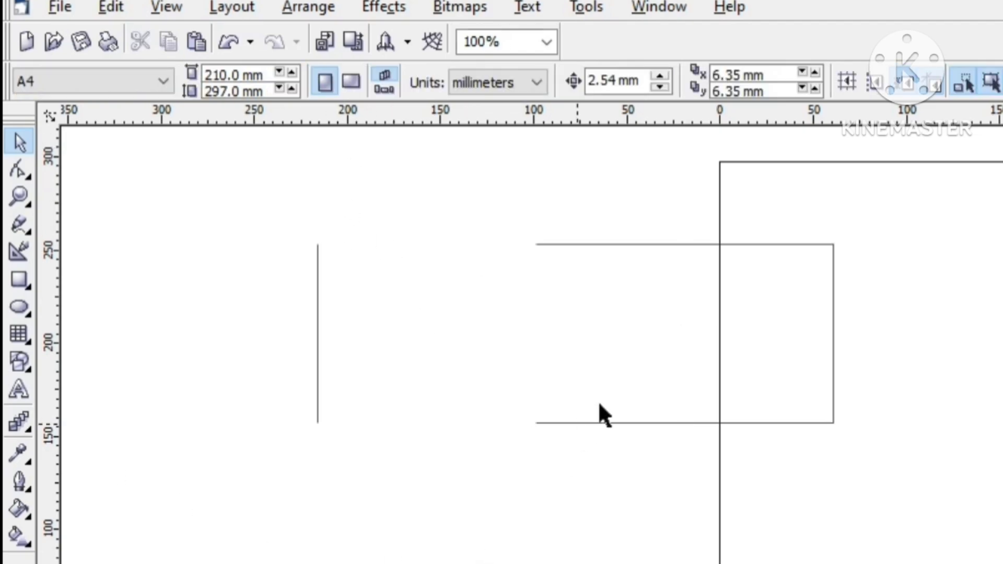
Step: Move the three-sided piece about 83 mm back to the left and about 17 mm up
click(664, 422)
drag(677, 335, 538, 327)
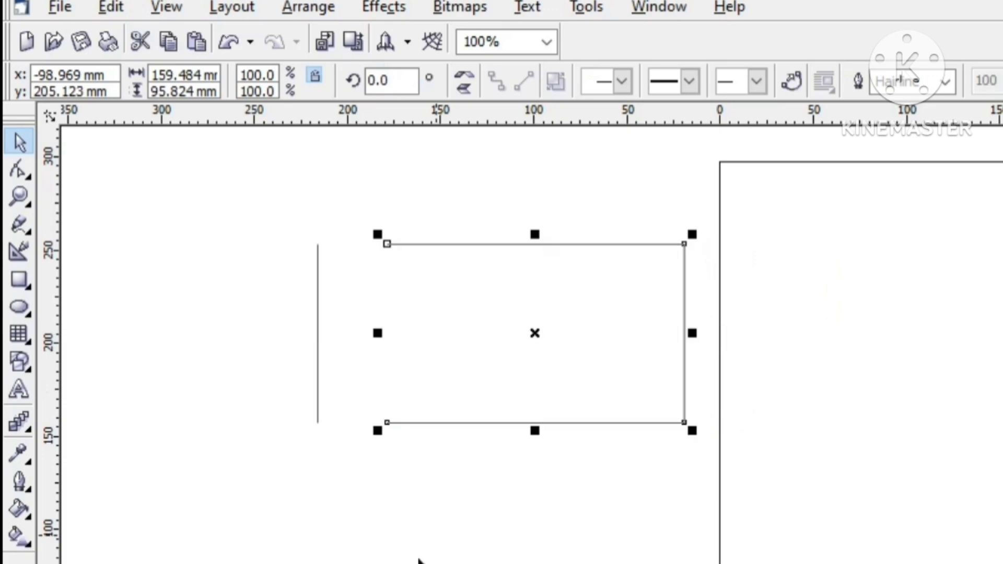
click(411, 541)
click(547, 349)
click(502, 543)
click(538, 363)
click(521, 548)
click(518, 340)
click(510, 488)
drag(547, 370, 541, 339)
Step: Move the detached vertical line about 56 mm up and about 9 mm to the left, then deselect it
click(319, 347)
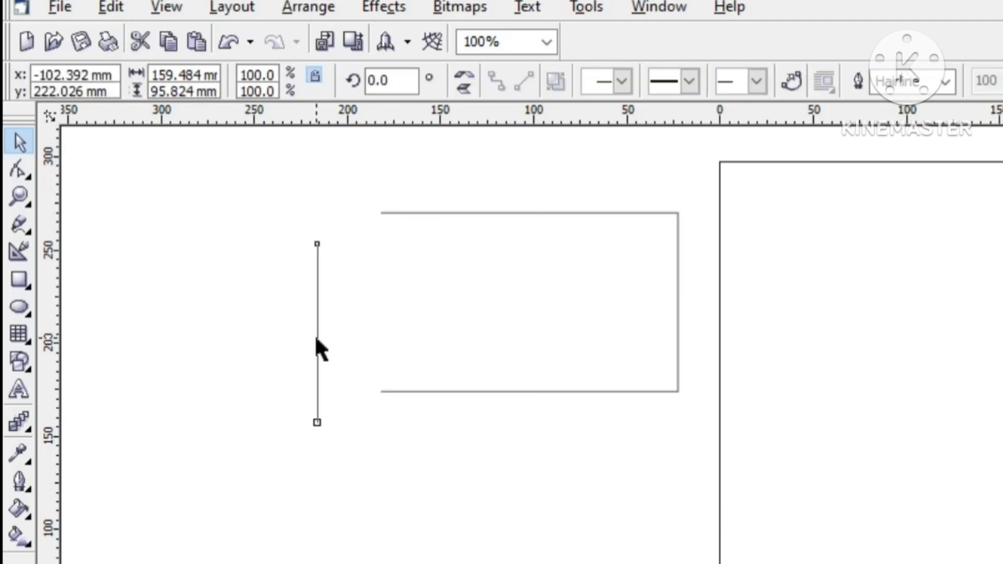
drag(320, 347, 300, 230)
click(320, 463)
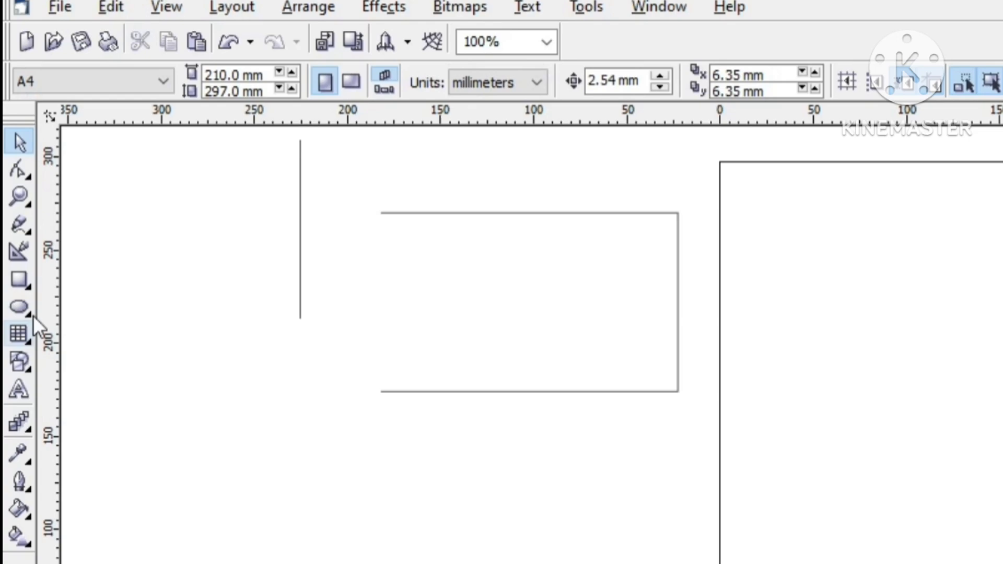
Step: Draw a rectangle about 155 by 96 mm below the separated pieces and convert it to curves
click(21, 280)
mouse_move(242, 433)
mouse_down()
mouse_move(499, 563)
mouse_move(532, 563)
mouse_up()
right_click(348, 500)
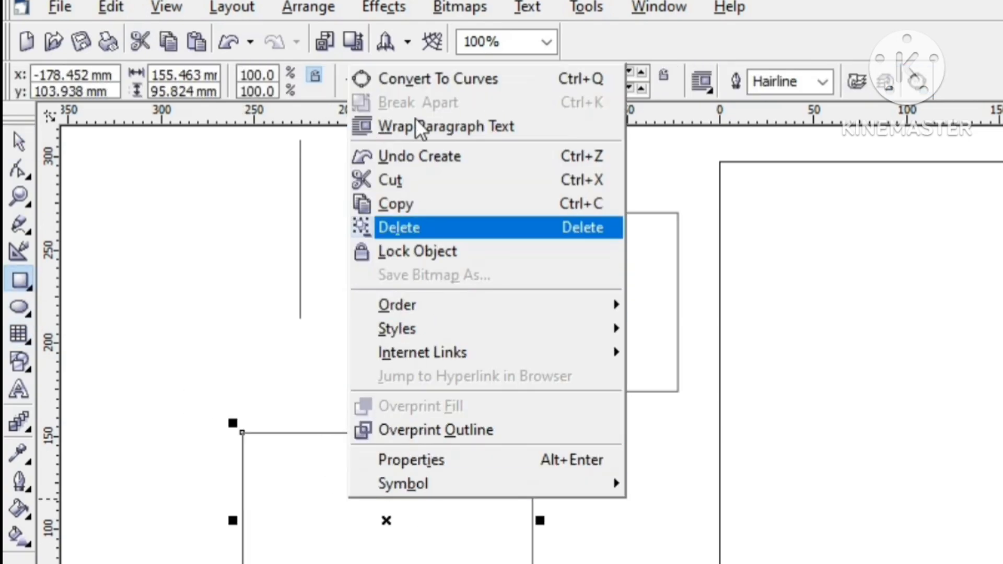
click(420, 76)
click(181, 370)
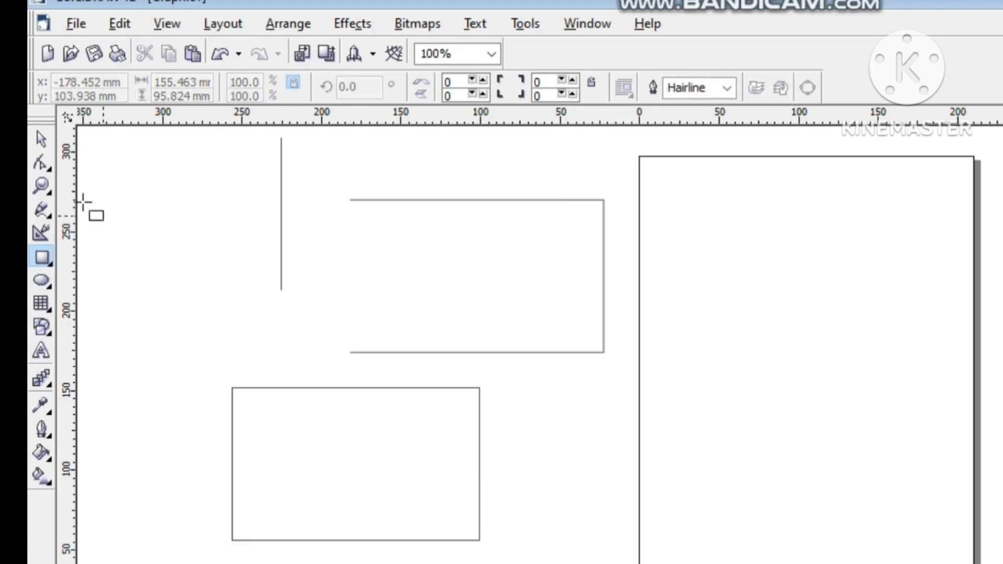
Step: Break the new rectangle's curve at both corner nodes of its left edge
click(19, 169)
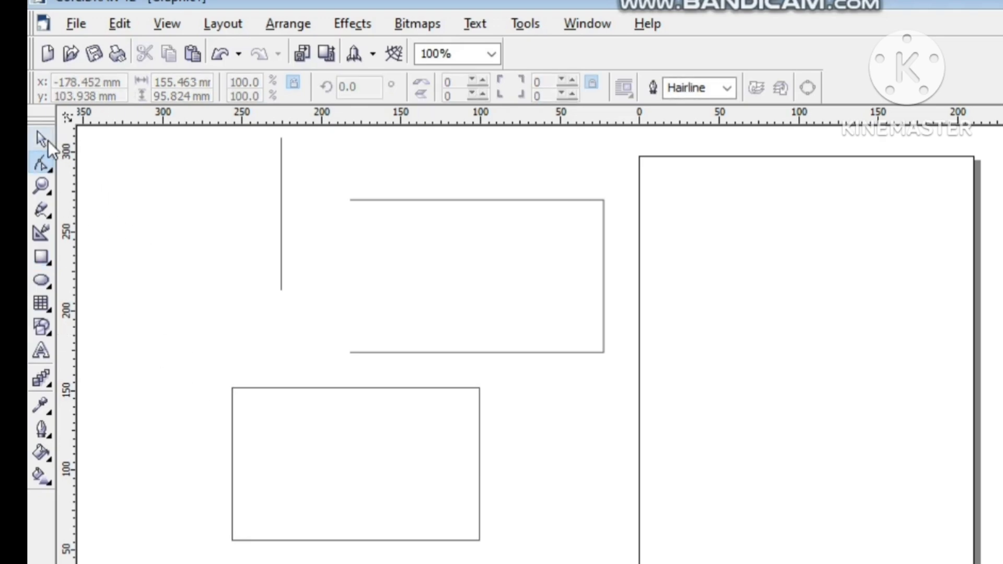
click(318, 473)
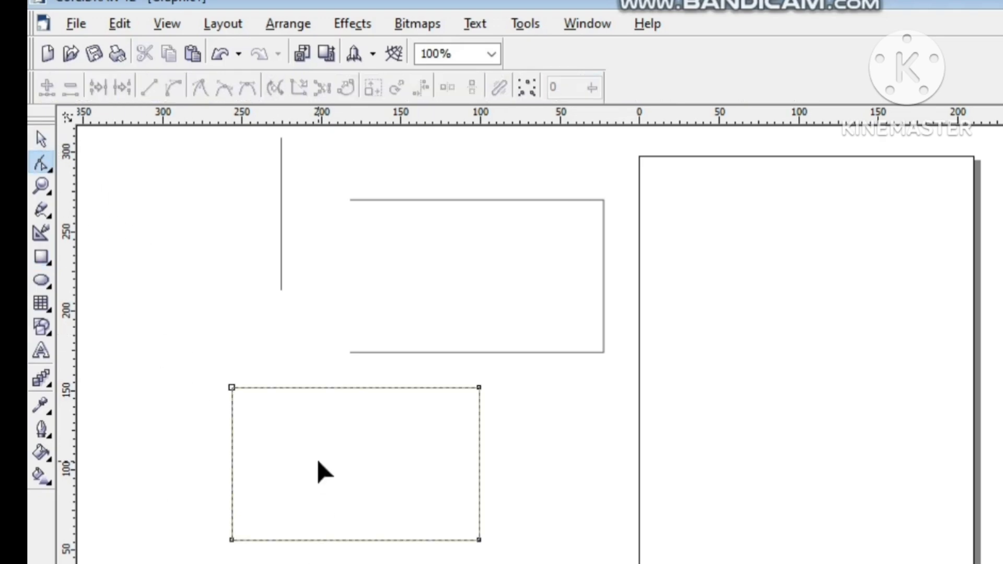
click(232, 388)
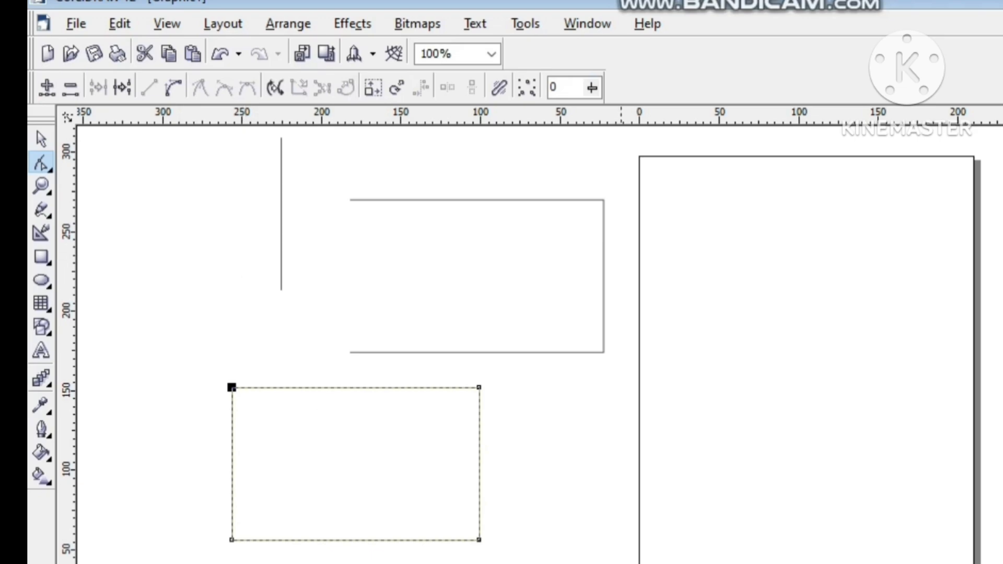
click(126, 93)
click(232, 541)
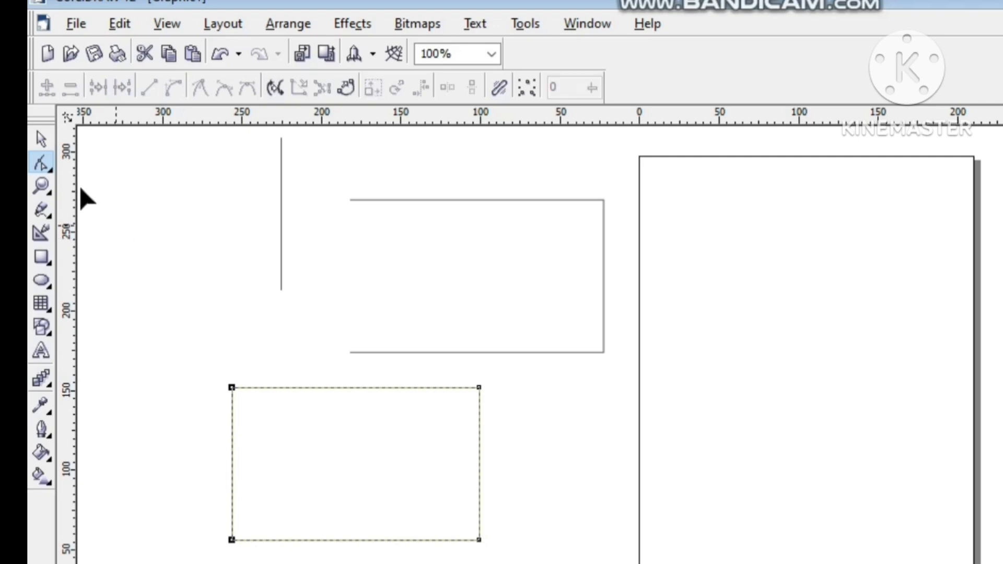
Step: Extract the lower rectangle's left edge as a separate subpath from its two corner nodes and clear the selection
click(41, 139)
click(177, 236)
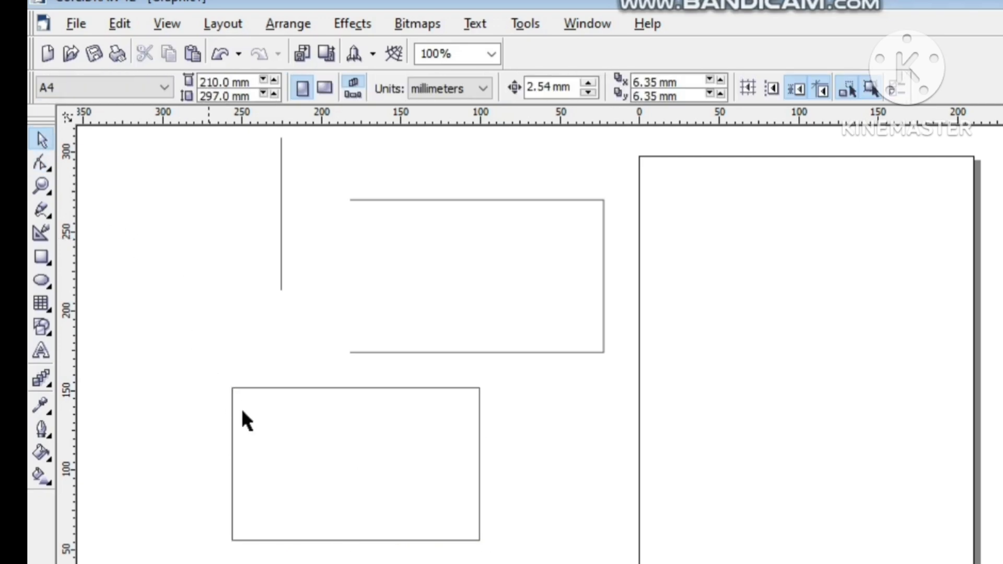
click(255, 425)
click(41, 165)
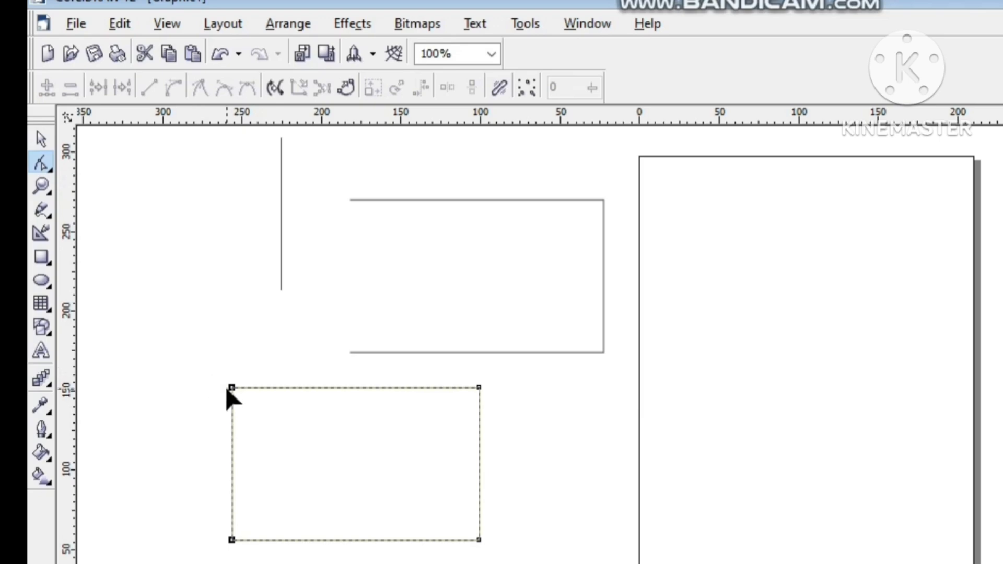
drag(205, 366, 253, 562)
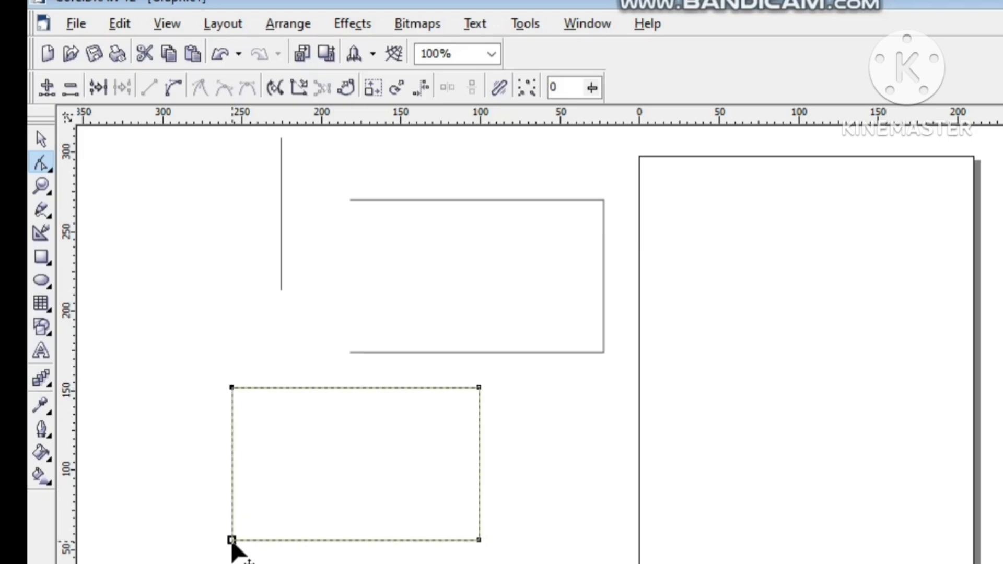
shift+click(231, 388)
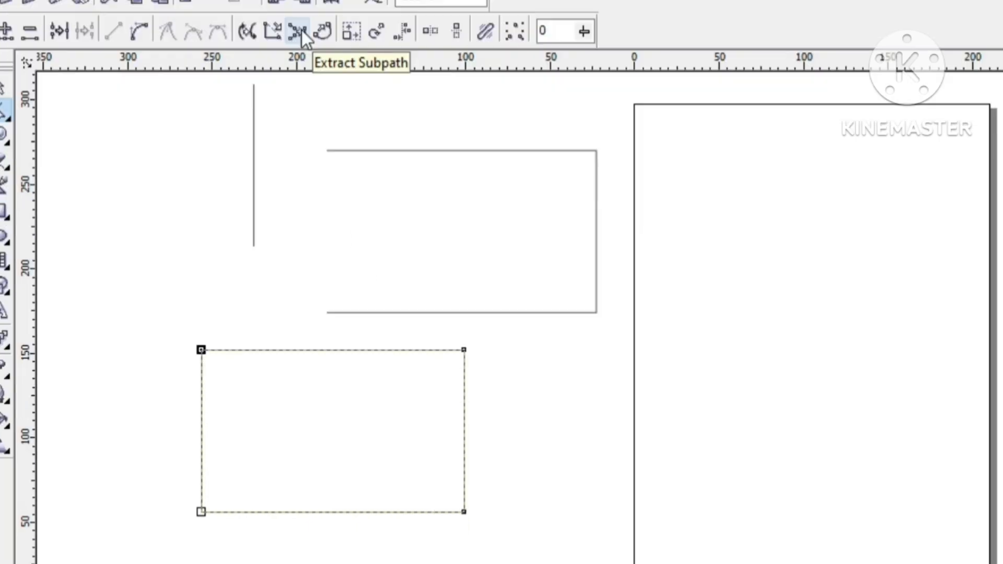
click(302, 31)
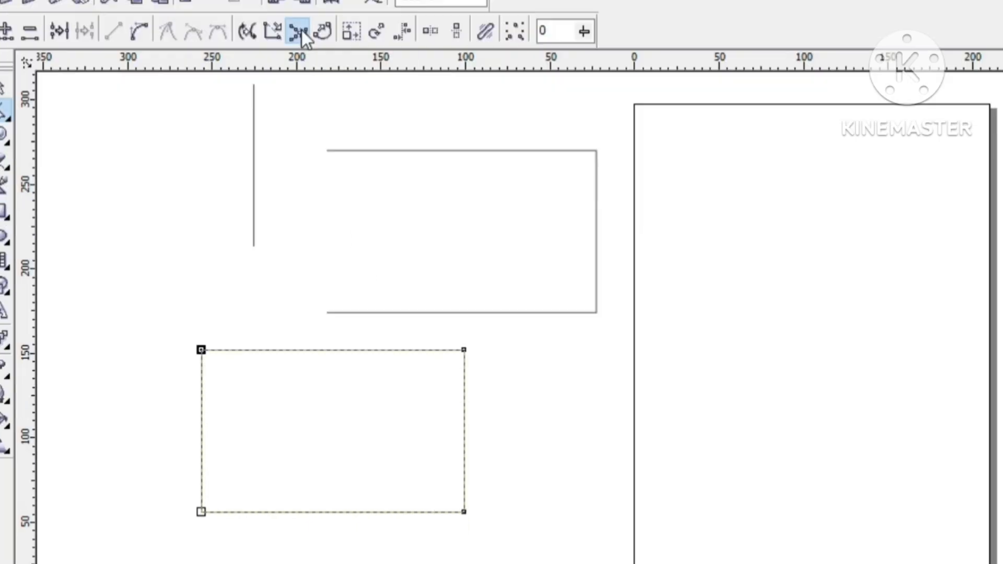
click(5, 86)
key(ctrl+l)
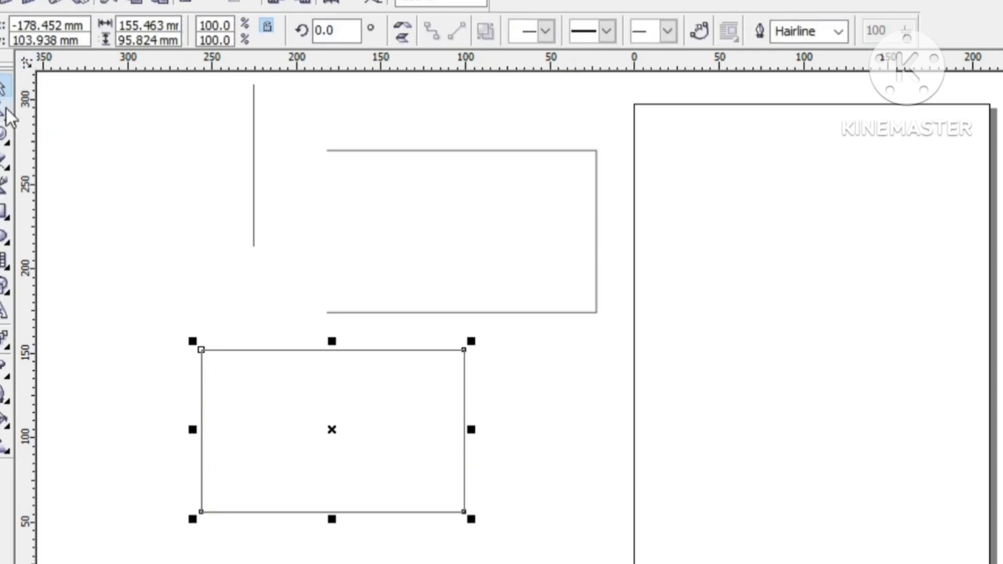
click(4, 111)
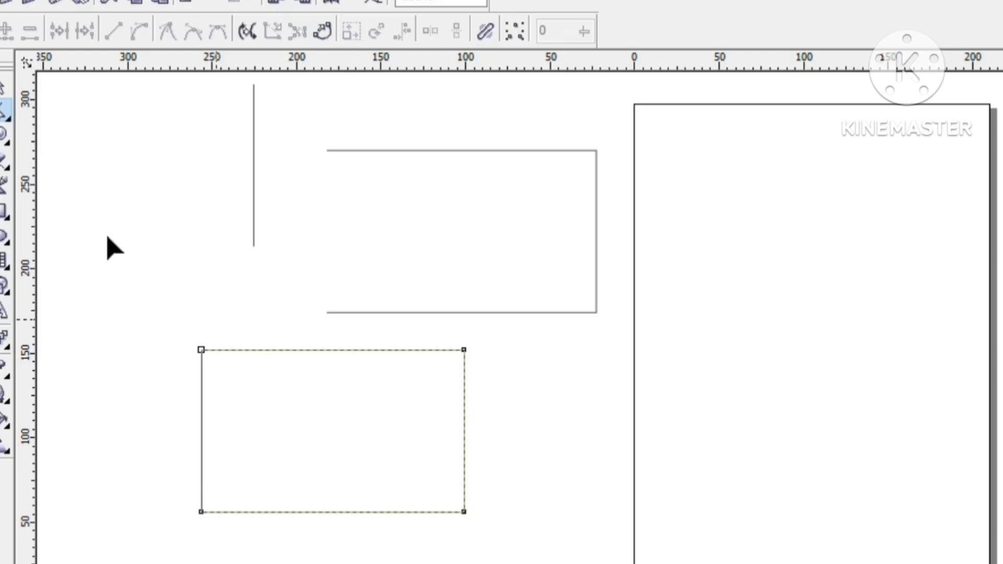
click(8, 84)
click(195, 317)
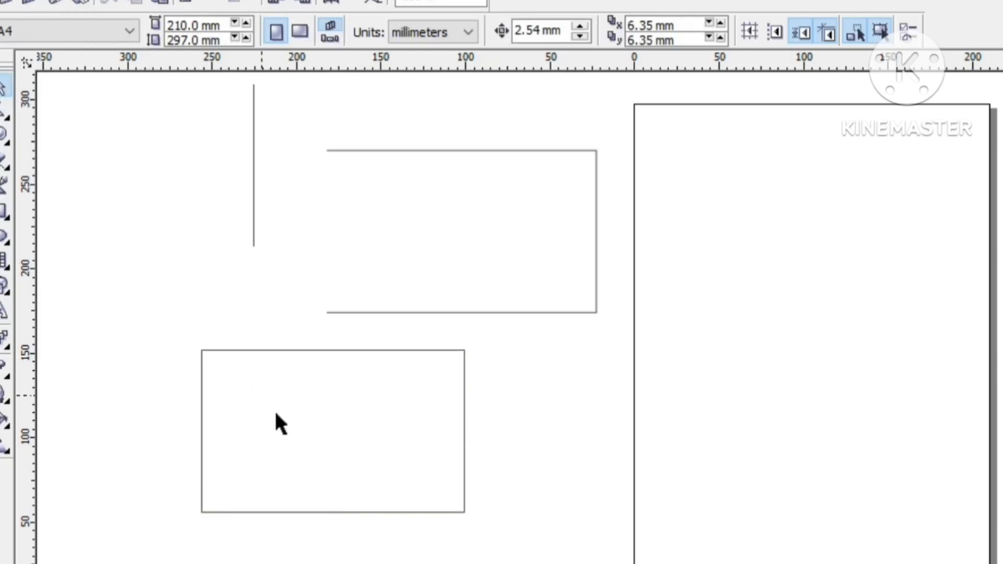
Step: Move the lower open three-sided shape about 139 mm to the right and 10 mm down from its extracted left edge, then shift it back left
drag(277, 419, 513, 437)
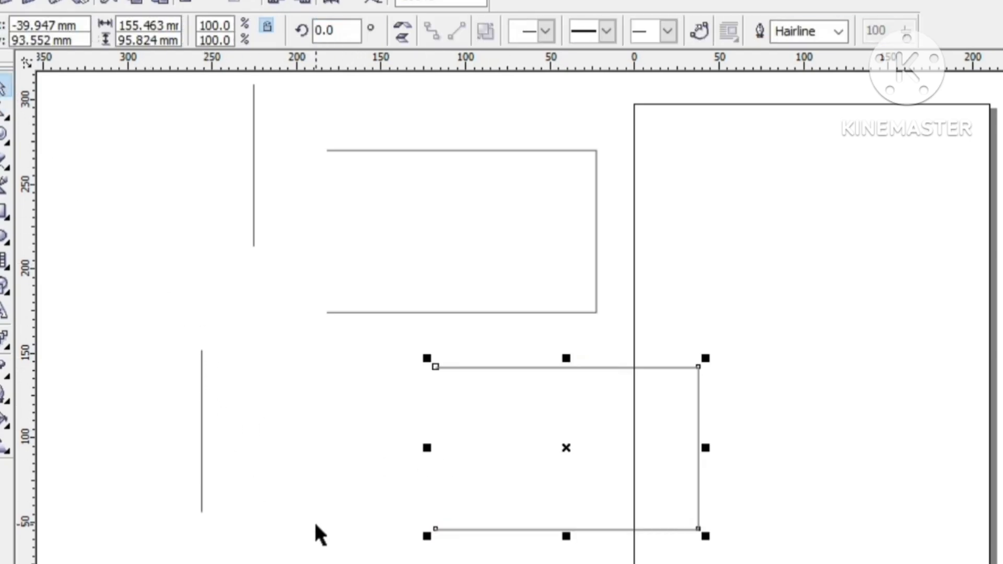
click(527, 464)
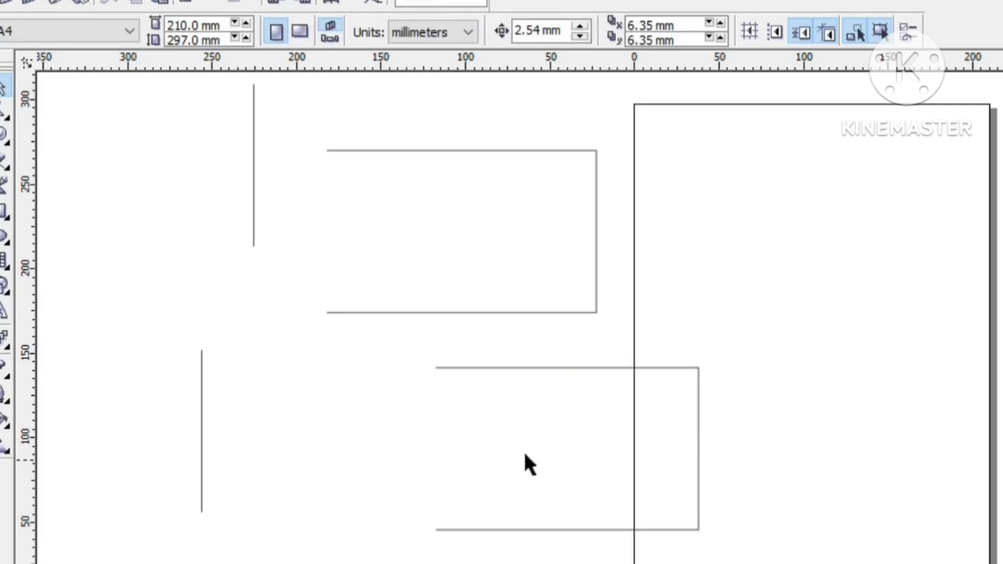
drag(511, 437, 373, 432)
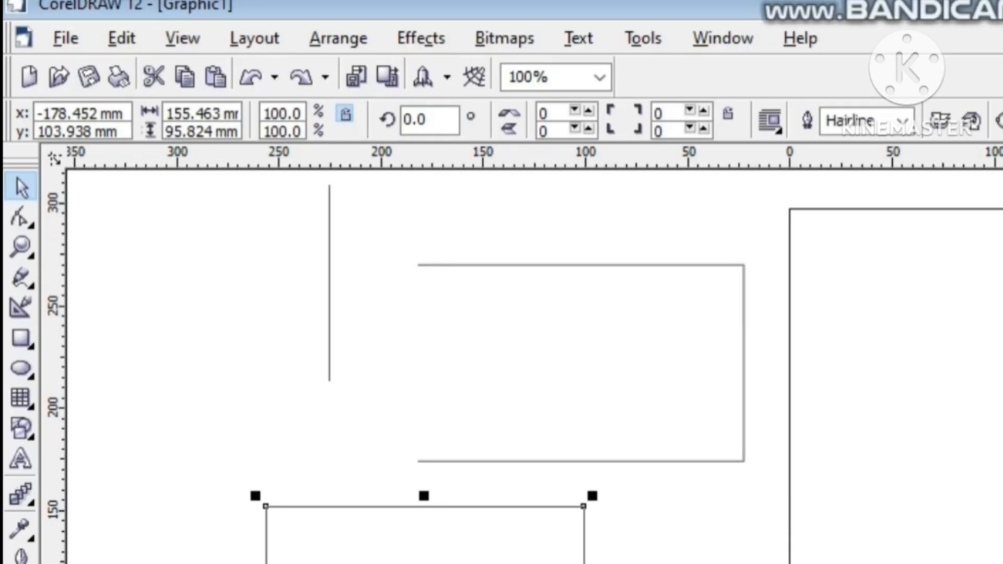
Step: Delete the lower rectangle and the detached vertical line beside the upper open shape
key(Delete)
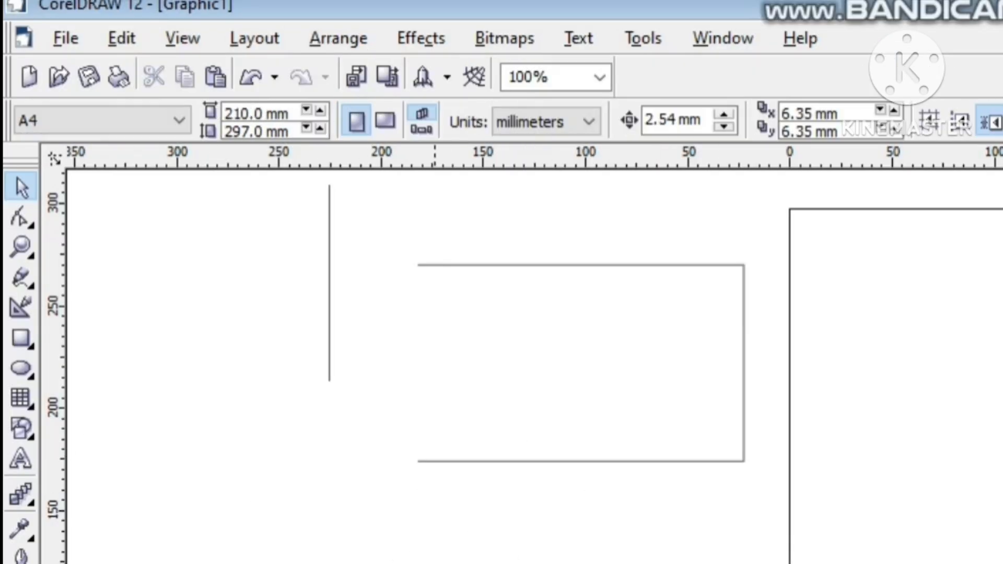
click(569, 356)
click(333, 243)
click(329, 275)
key(Delete)
Step: Move the remaining open shape about 94 mm left and 37 mm down, then about 80 mm right and 35 mm up
click(584, 365)
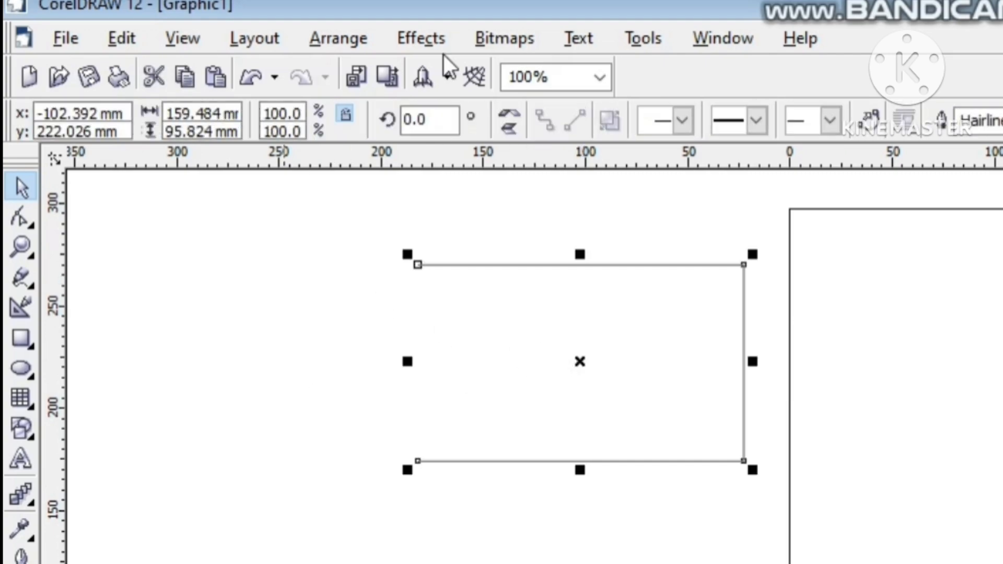
click(768, 360)
drag(657, 374, 467, 448)
click(389, 555)
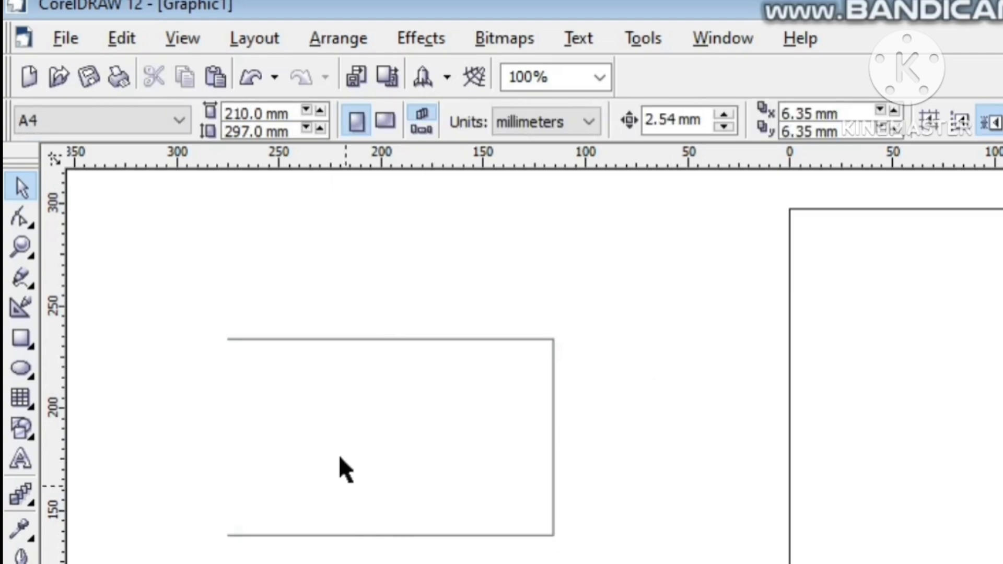
drag(339, 463, 500, 394)
click(459, 516)
Step: Place a horizontal guideline at about 313 mm above the page and delete the remaining open three-sided shape
drag(570, 163, 520, 176)
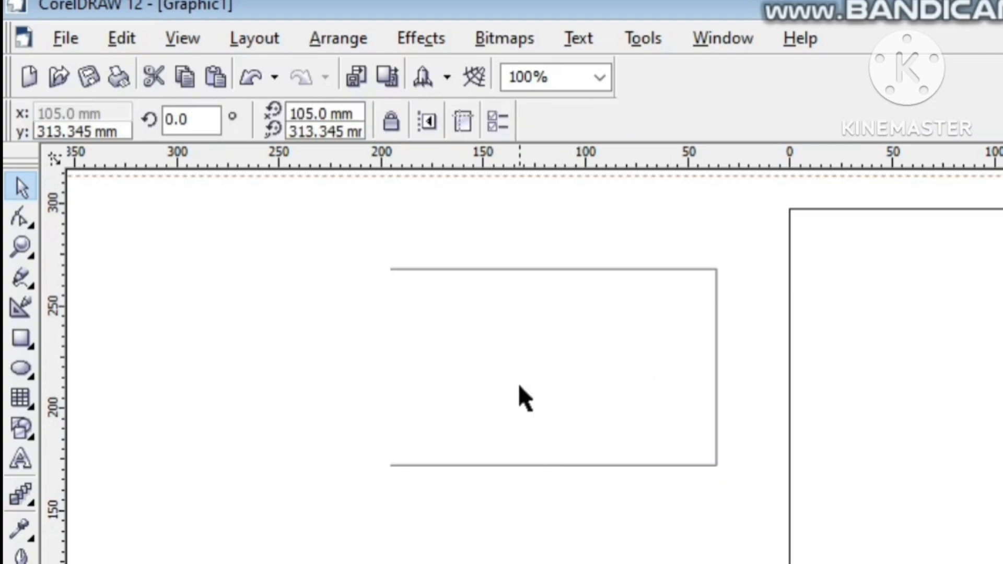
click(604, 465)
key(Delete)
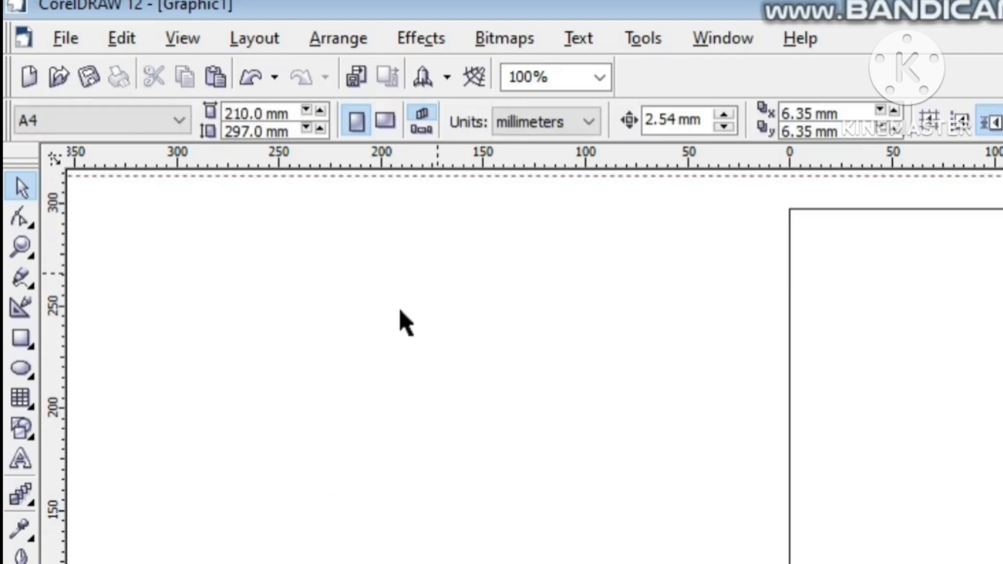
Step: Draw a rectangle about 196 by 97 mm beside the page and convert it to curves
click(19, 340)
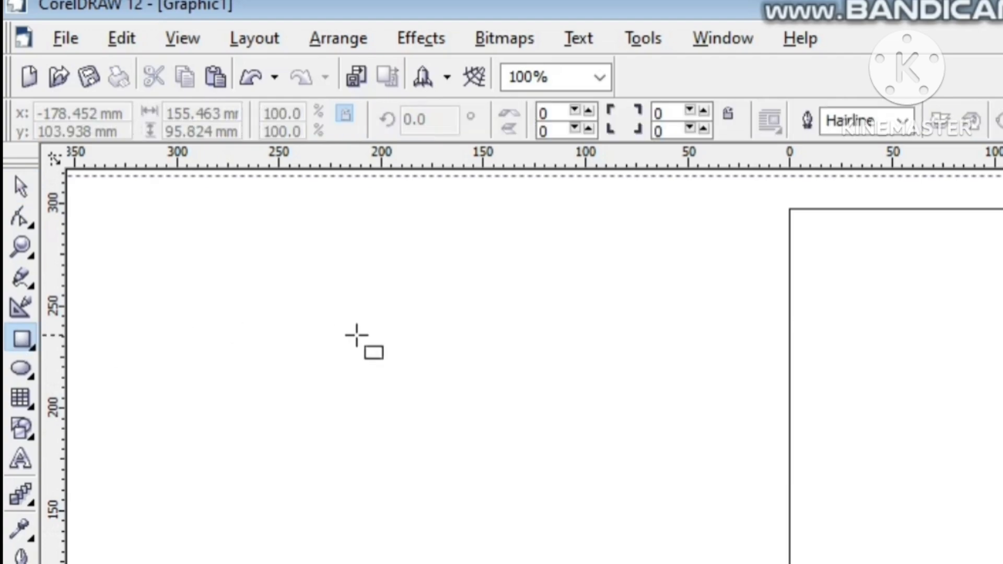
drag(357, 346, 756, 544)
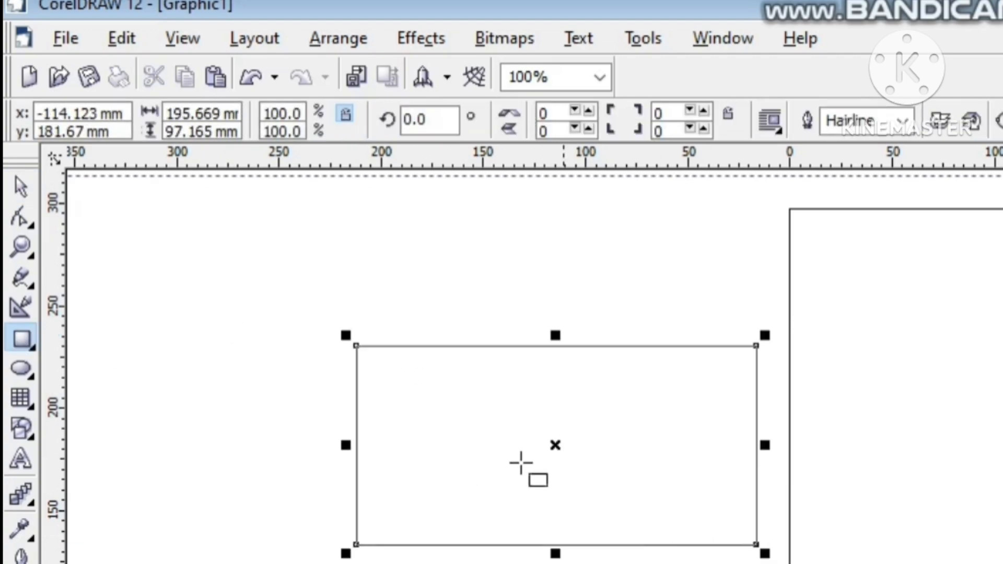
right_click(512, 399)
click(595, 416)
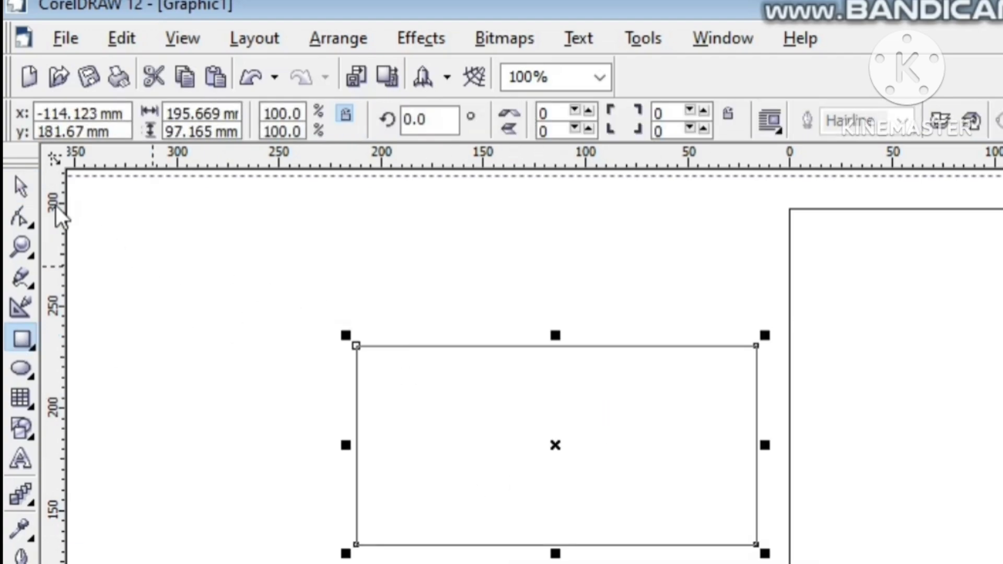
Step: Convert the new rectangle's top edge from a line to a curve and bend its middle about 40 mm downward
click(27, 226)
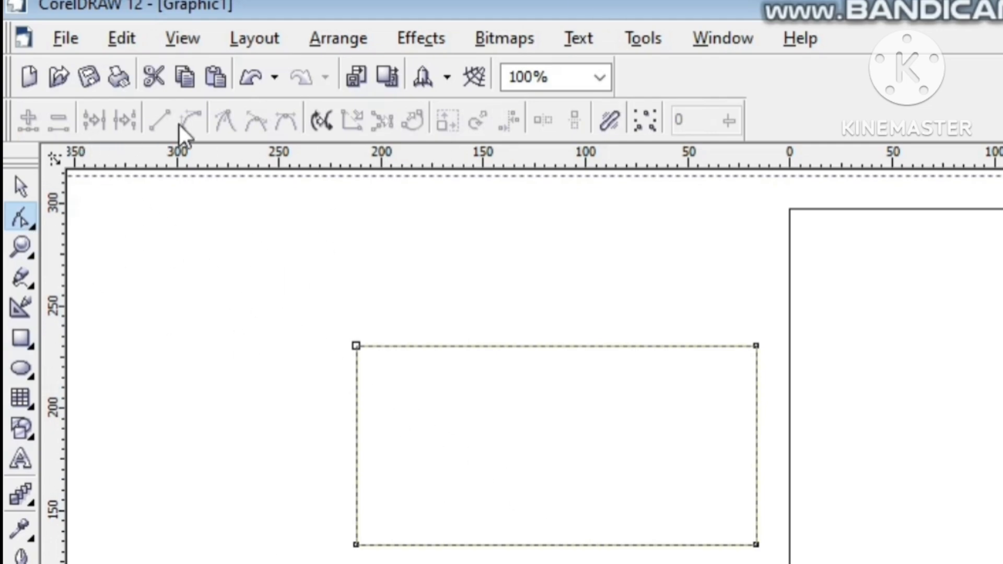
click(540, 347)
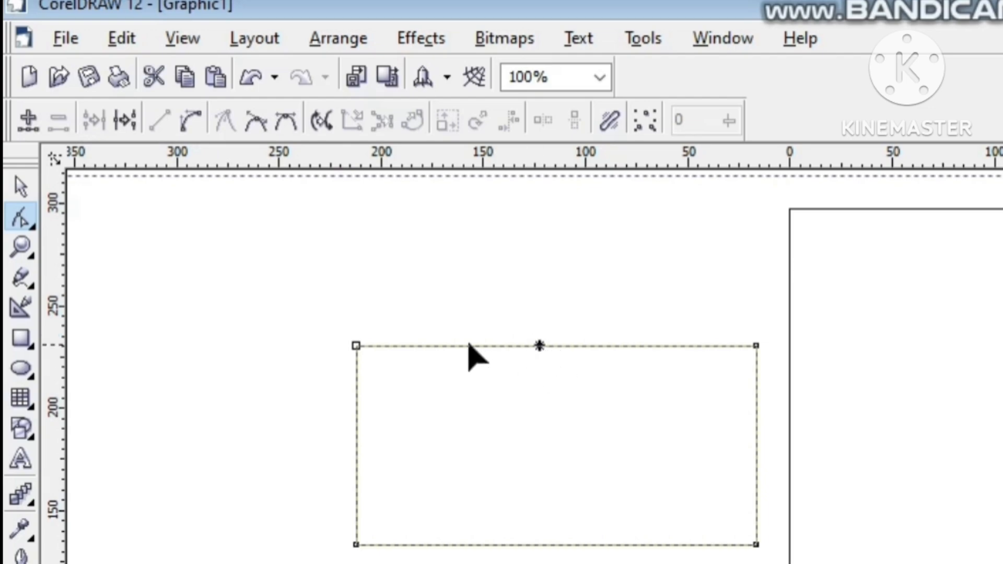
click(191, 119)
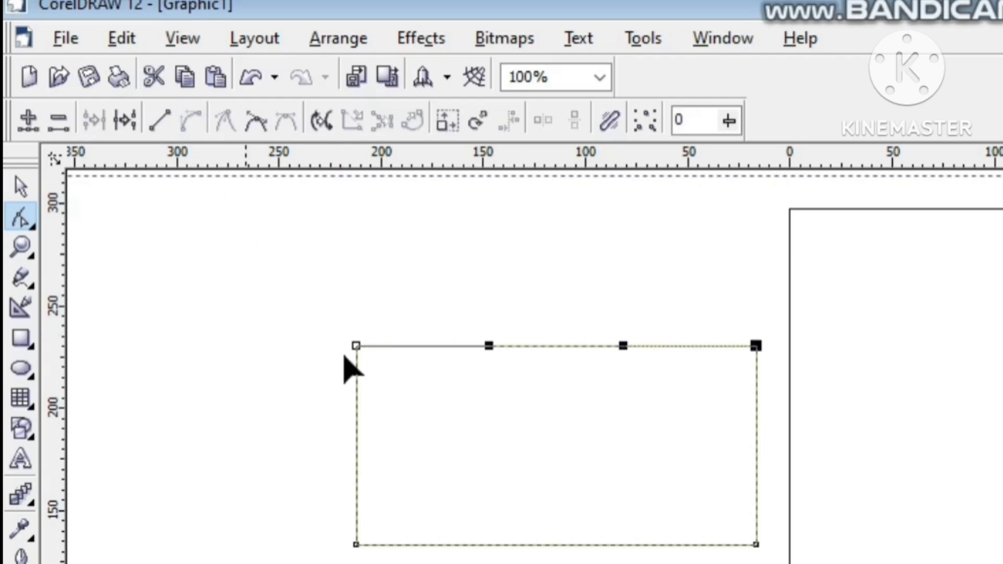
drag(549, 349, 554, 428)
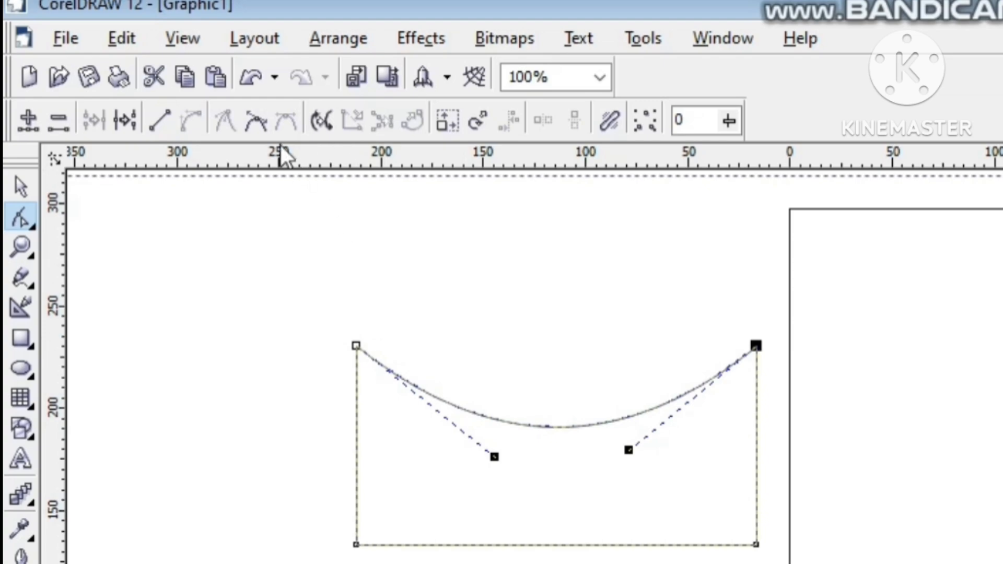
Step: Make both top corner nodes smooth and adjust their handles so the top edge arches upward
click(255, 120)
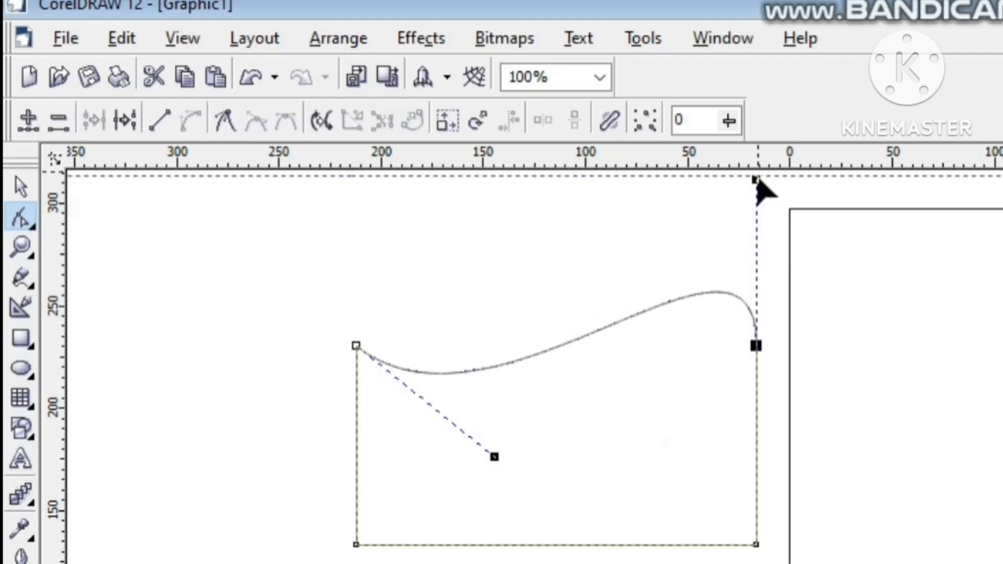
drag(757, 184, 758, 214)
drag(495, 457, 448, 476)
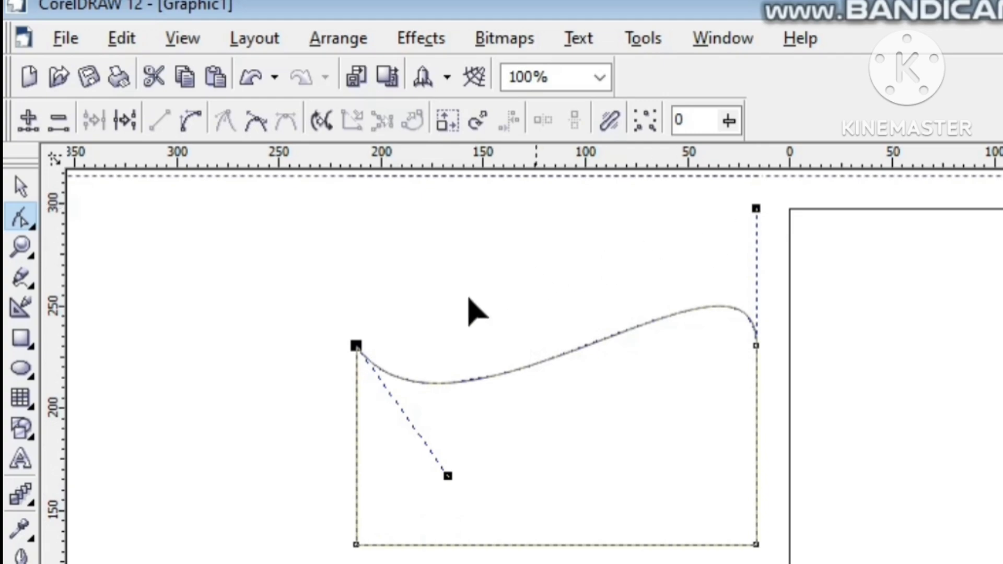
click(248, 127)
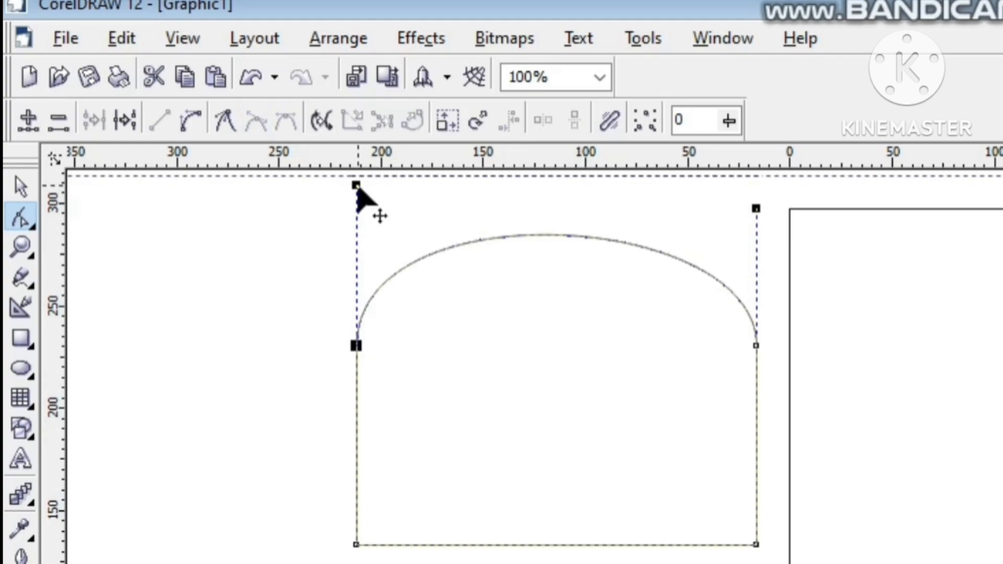
drag(357, 187, 379, 215)
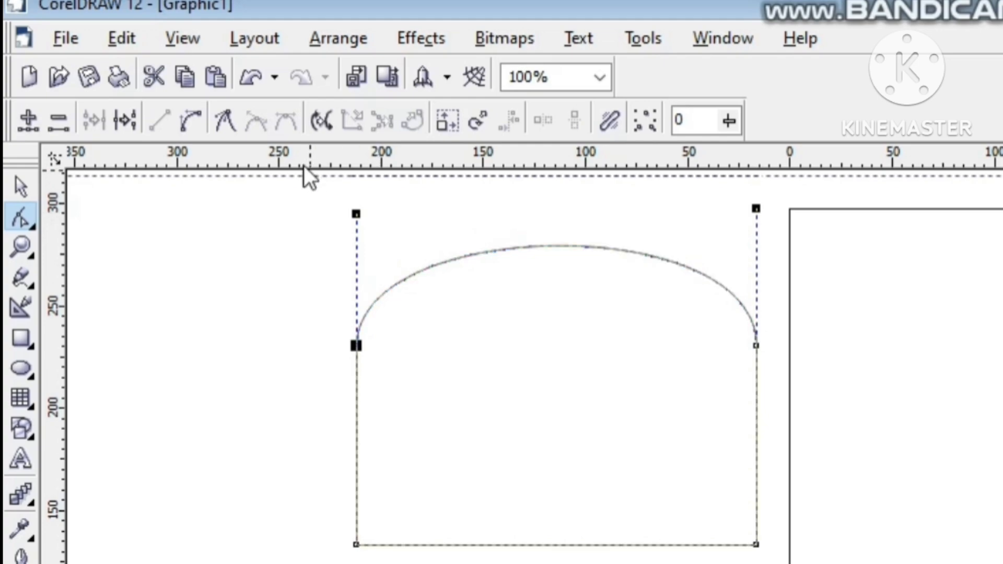
Step: Make the top-left corner node a cusp, pull its handle down into the shape, and shorten the top-right node's handle
click(224, 121)
drag(385, 229, 510, 528)
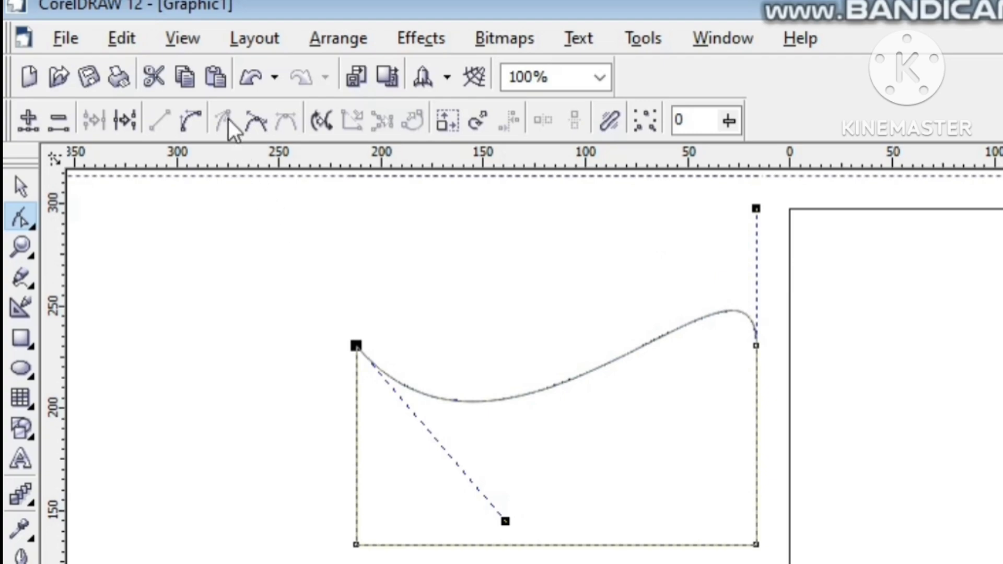
click(286, 122)
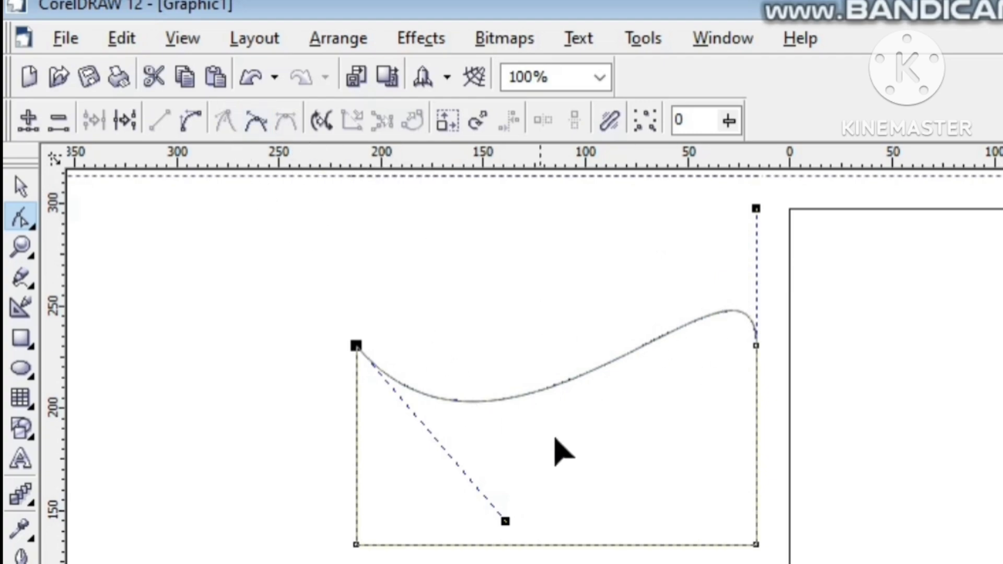
drag(756, 209, 721, 219)
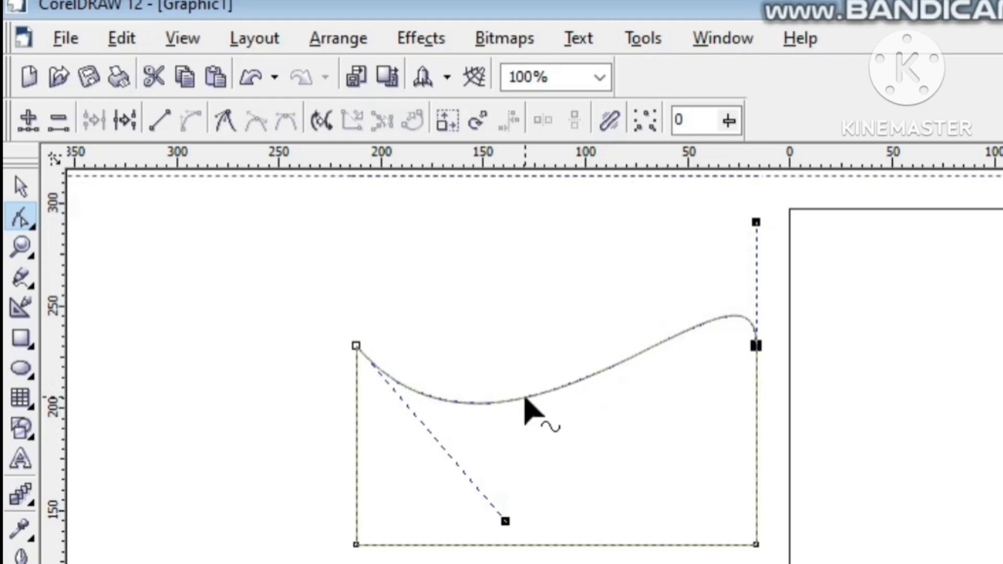
Step: Add a node near the middle of the wavy top edge and swing its handles to reshape the curve on both sides
double_click(525, 400)
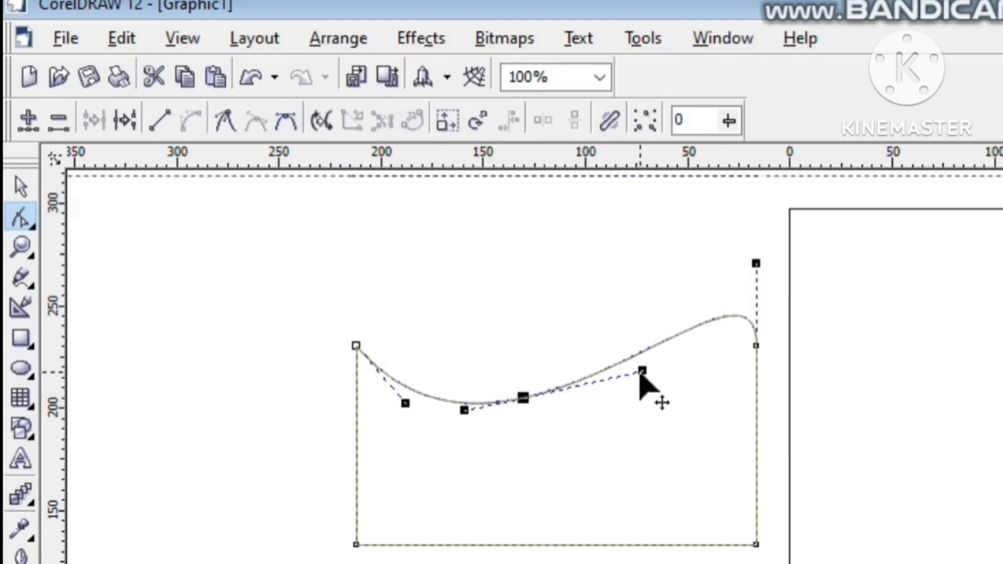
drag(643, 372, 623, 307)
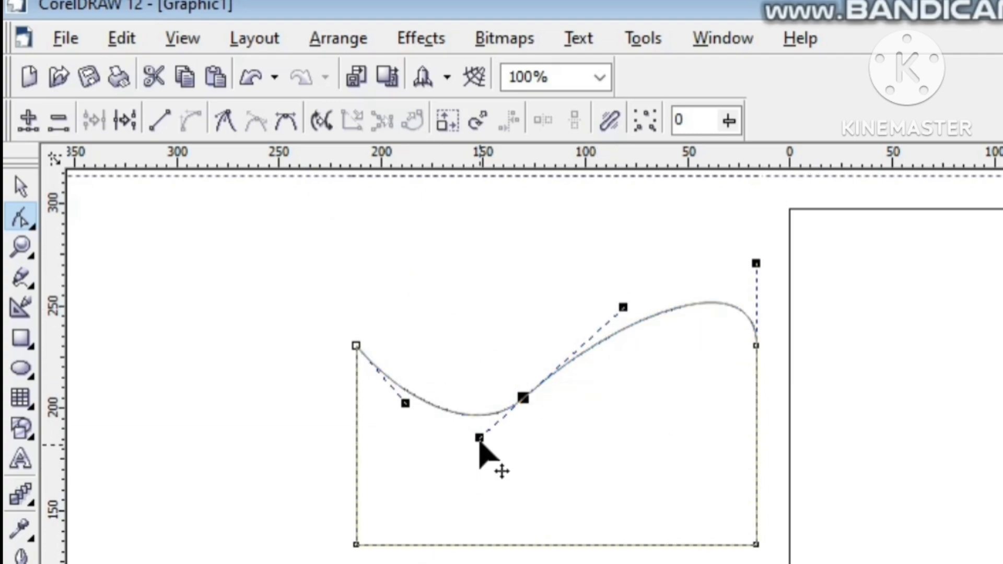
drag(479, 438, 448, 286)
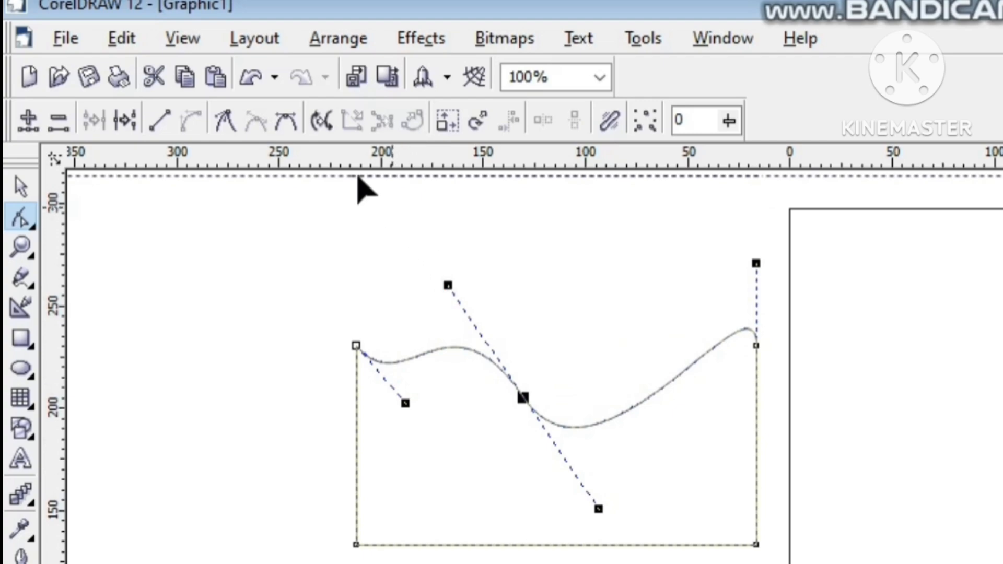
Step: Make the added middle node a cusp and adjust its upper-left handle independently of the opposite one
click(228, 117)
click(443, 292)
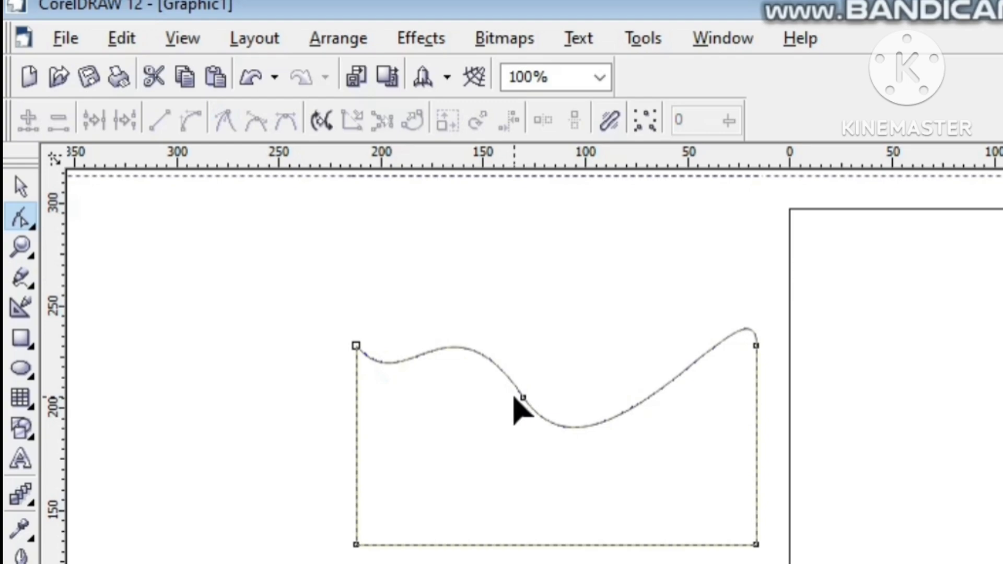
click(521, 399)
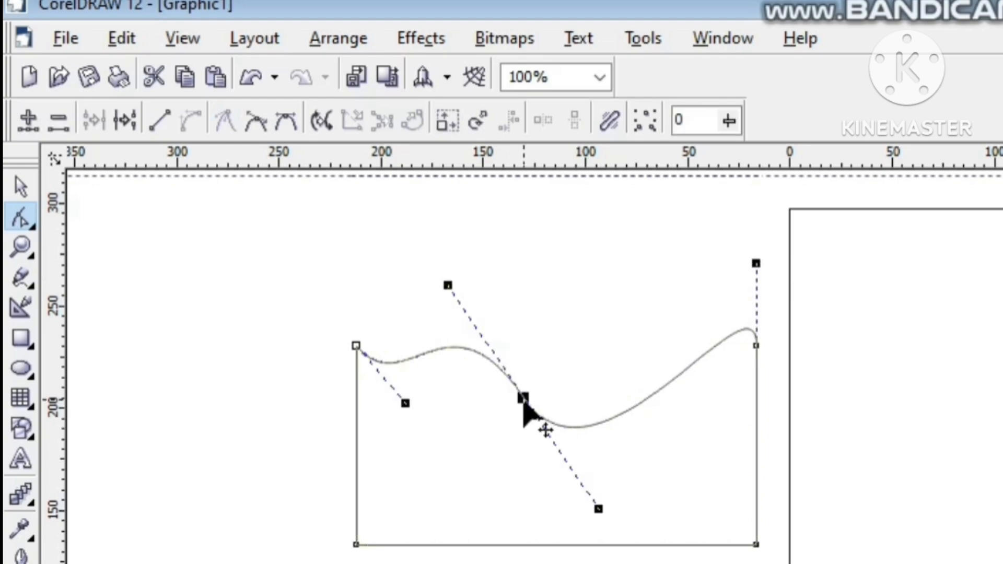
drag(448, 286, 446, 256)
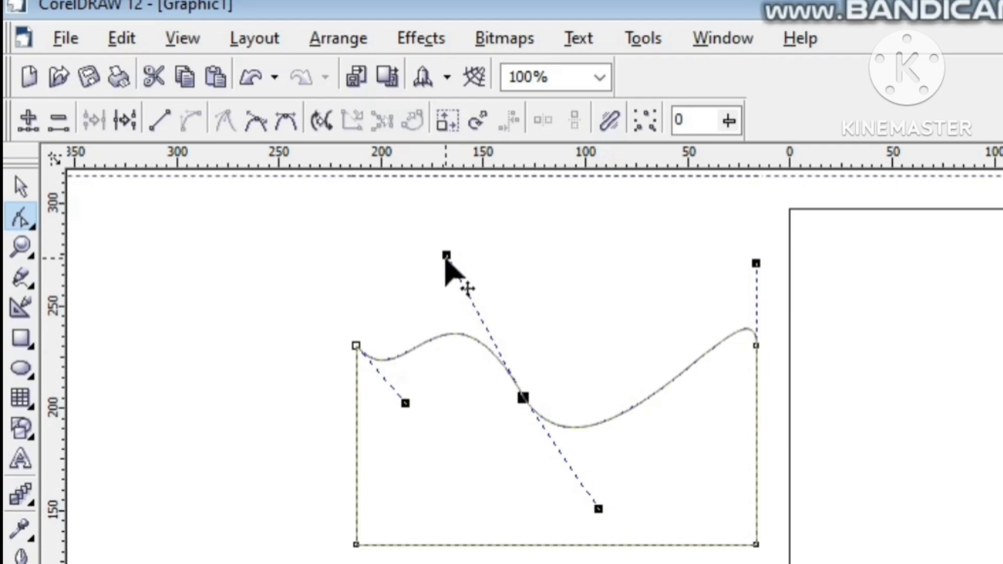
drag(447, 256, 457, 279)
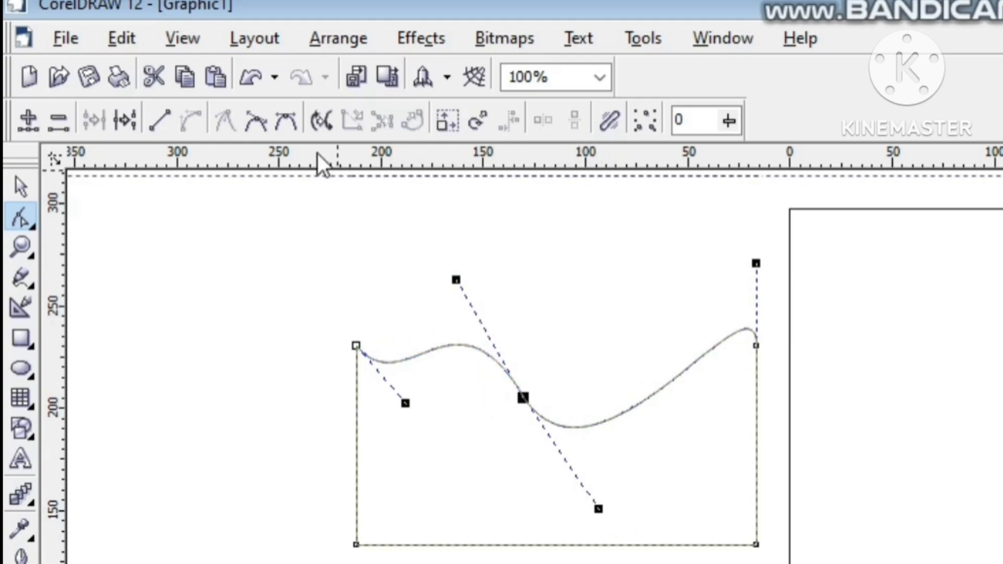
Step: Make the middle node smooth again and adjust its upper and lower handles
click(258, 128)
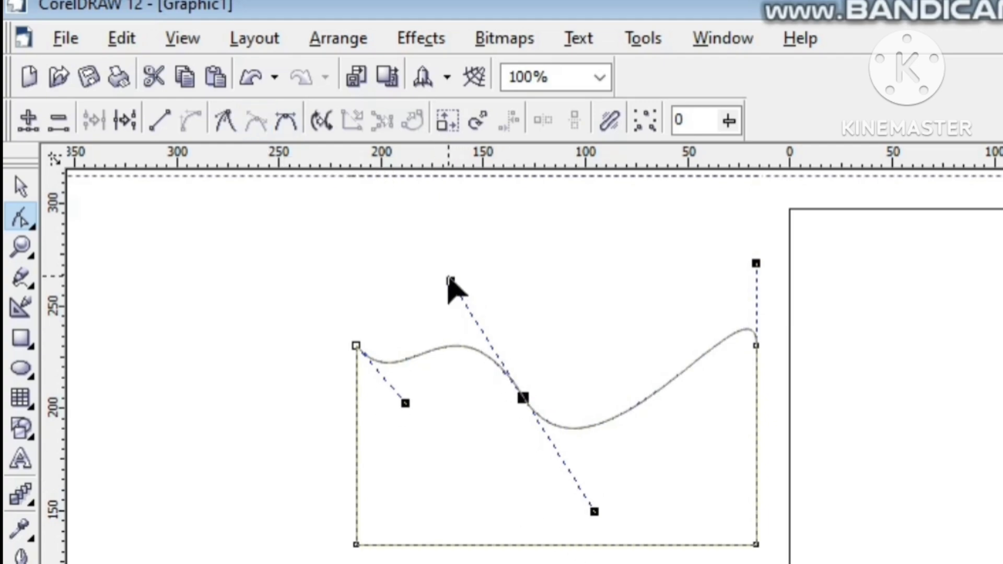
drag(448, 276, 470, 322)
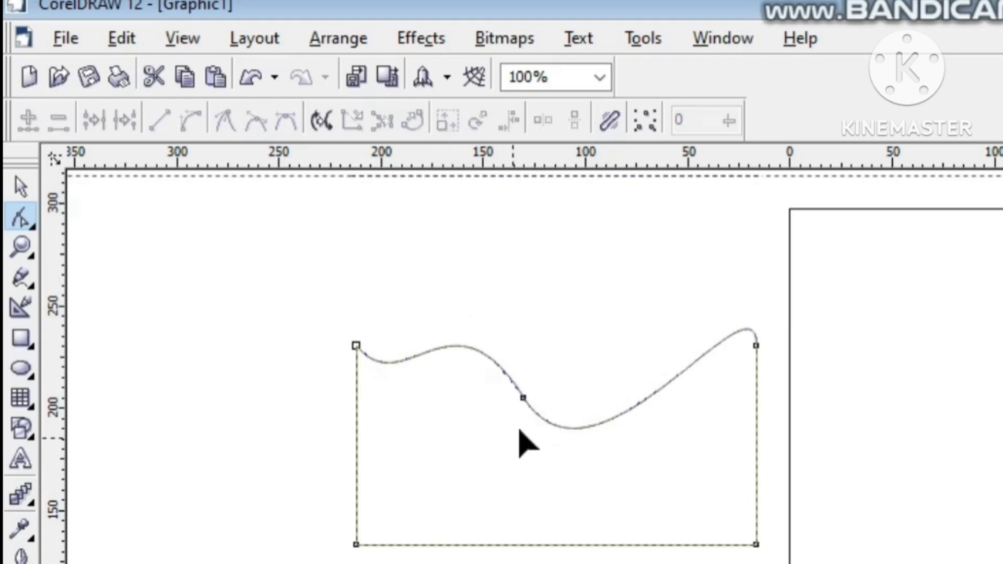
click(525, 401)
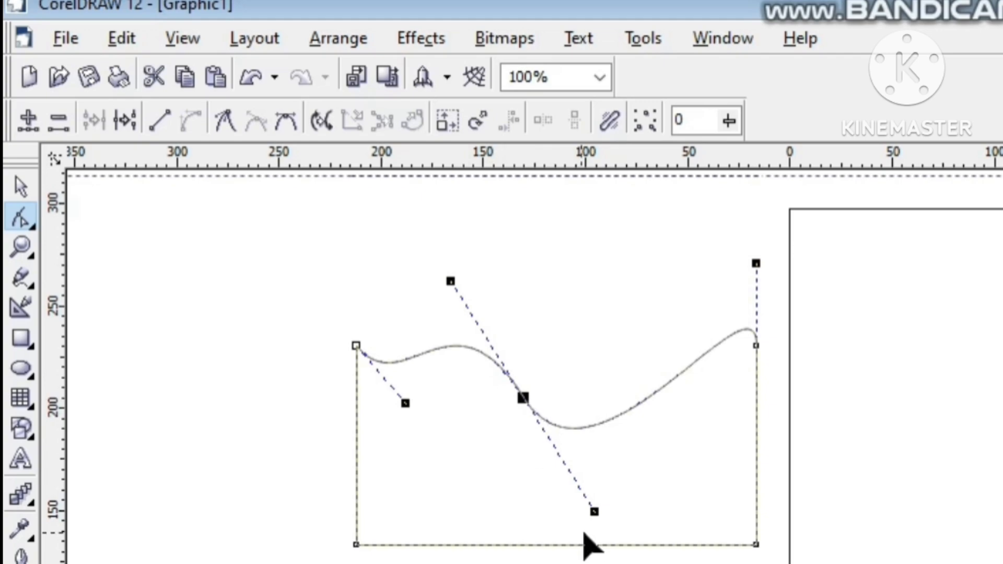
drag(603, 515, 655, 506)
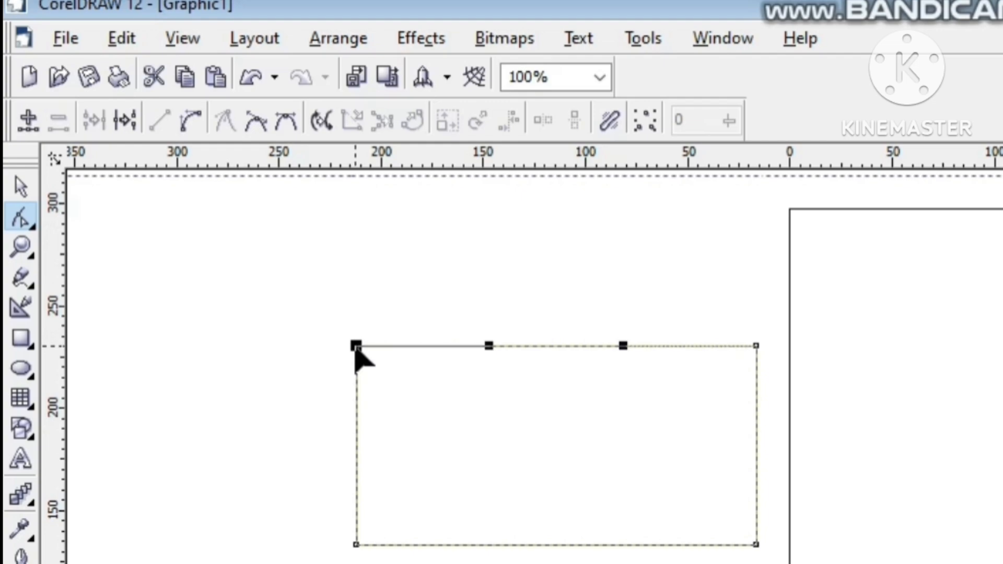
Step: Break the straight-edged rectangle's curve at its top-left corner node
click(356, 347)
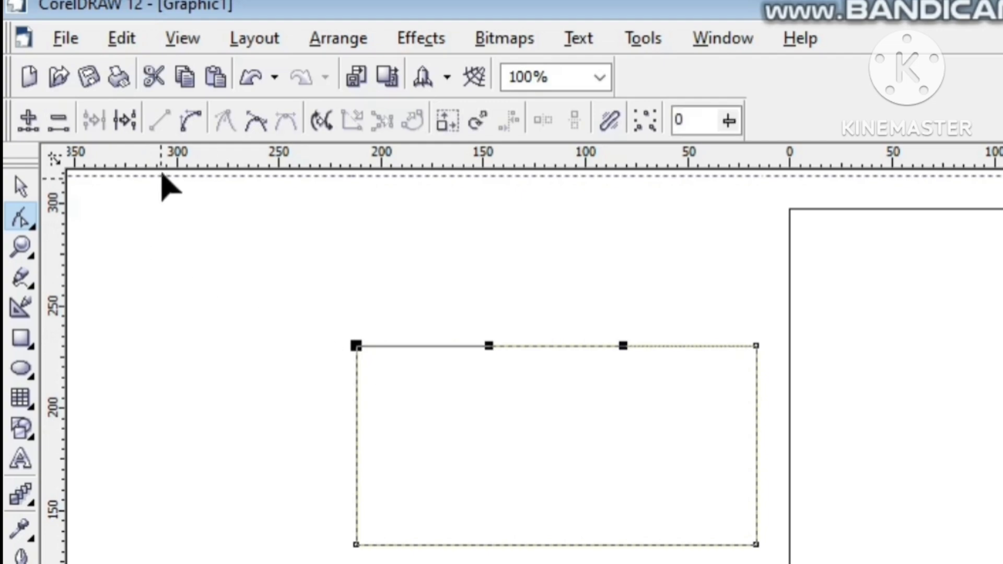
click(121, 113)
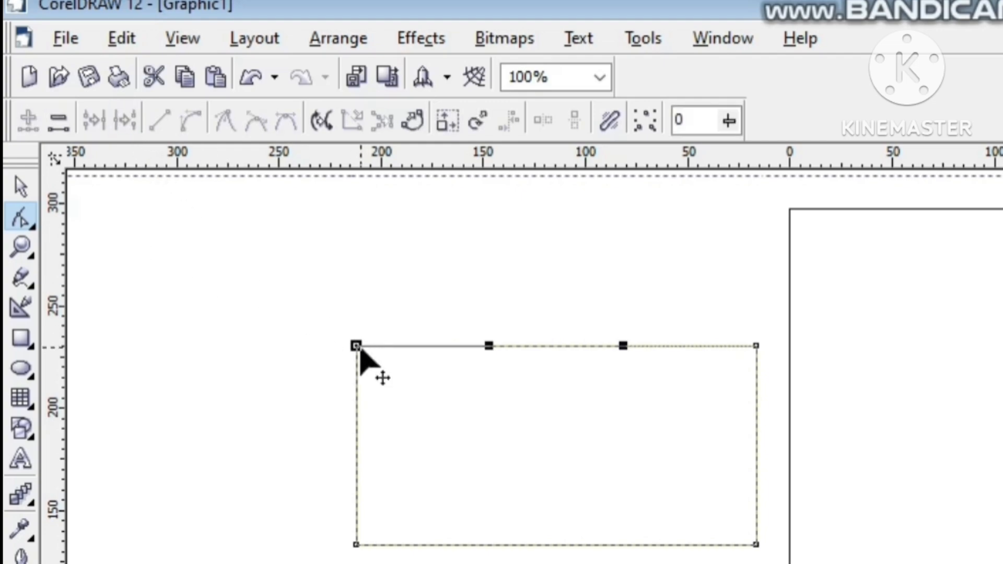
Step: Move the detached end node up and inward from the rectangle's top-left corner and deselect the shape
drag(364, 348, 385, 316)
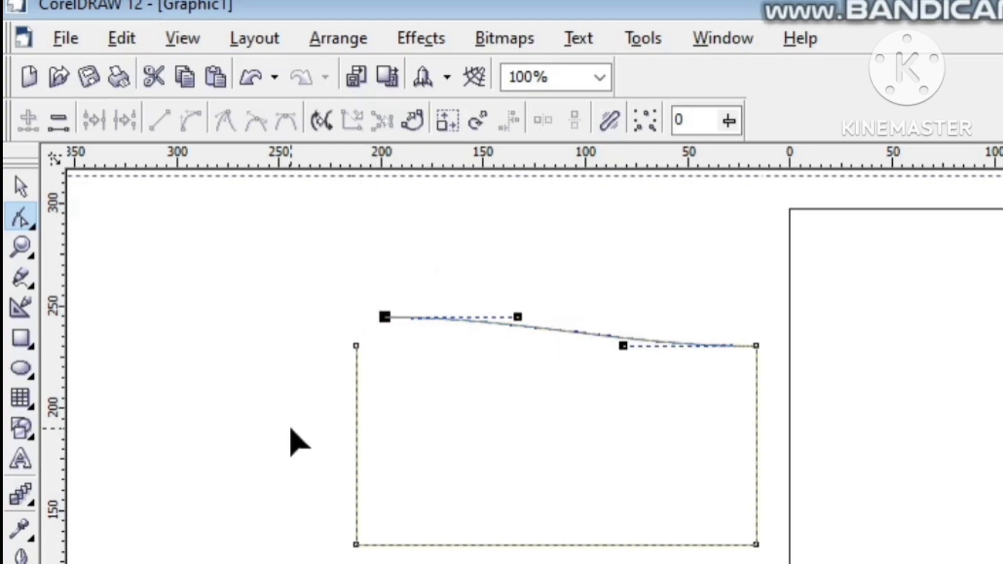
click(21, 186)
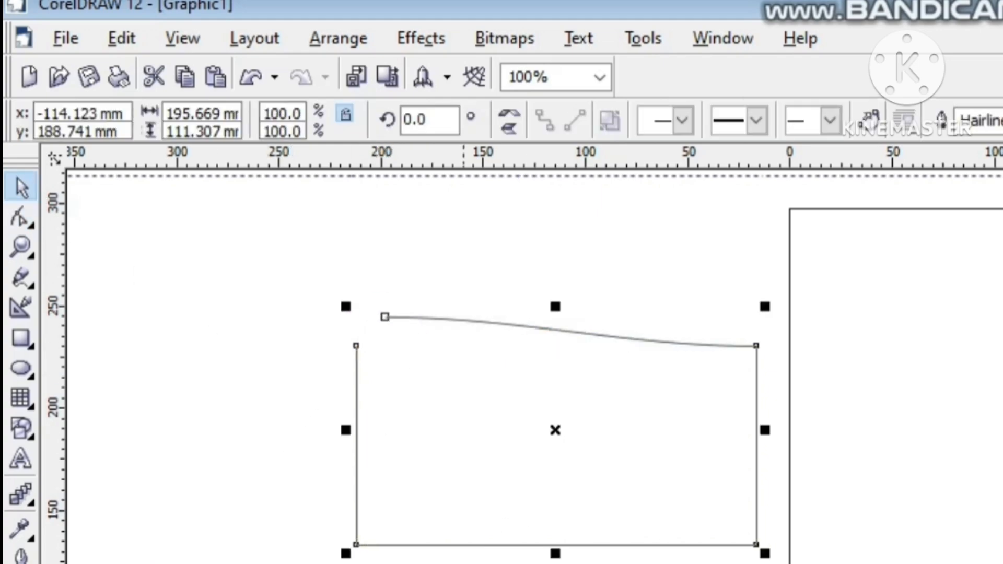
click(491, 432)
click(512, 327)
click(342, 219)
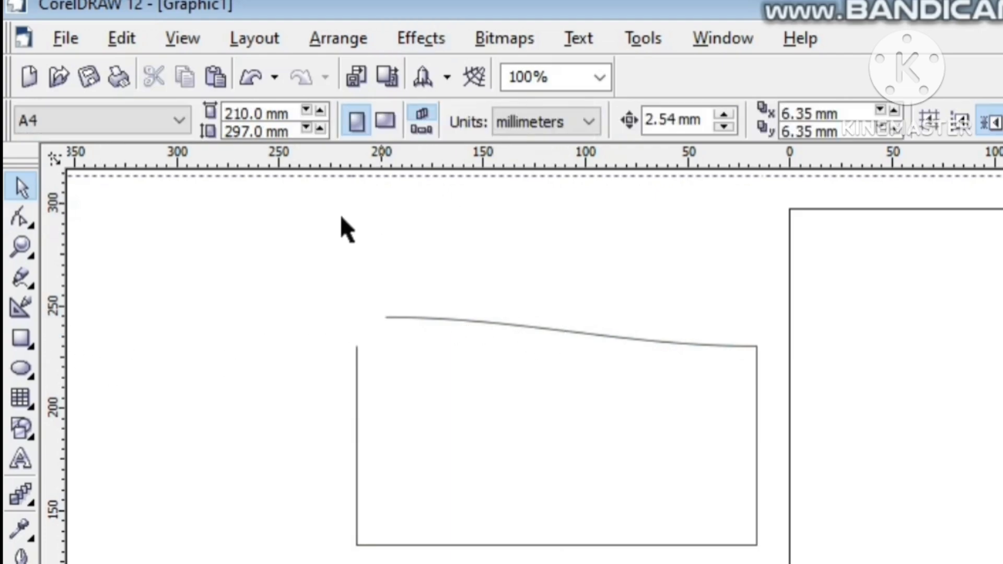
Step: Try to join the wavy-topped rectangle's open ends with a straight line by extending the curve to close
click(20, 223)
drag(257, 249, 732, 563)
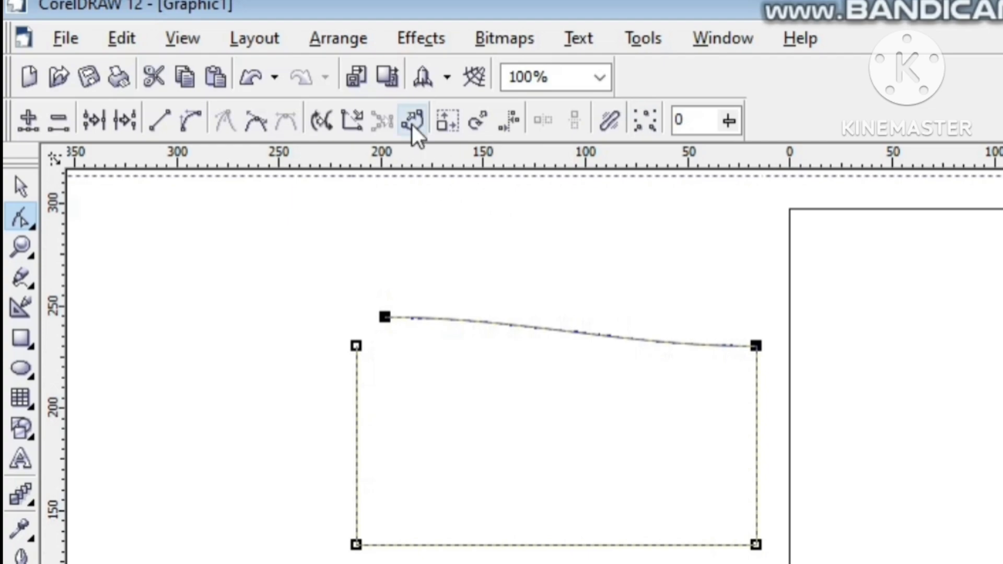
click(358, 131)
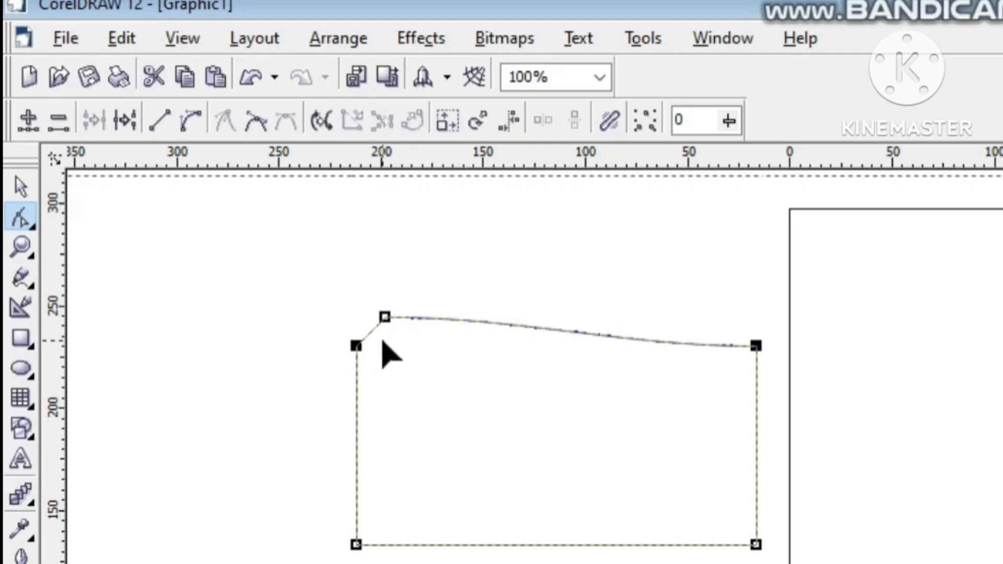
key(ctrl+z)
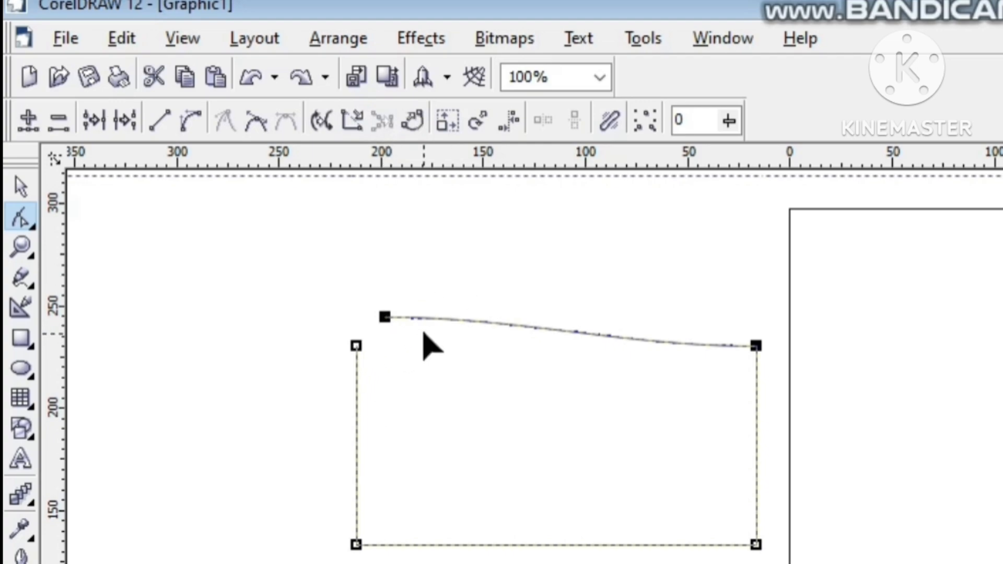
Step: Replace the open shape with a new rectangle about 155 by 81 mm and convert it to curves
key(Delete)
key(F6)
drag(314, 393, 632, 558)
right_click(474, 473)
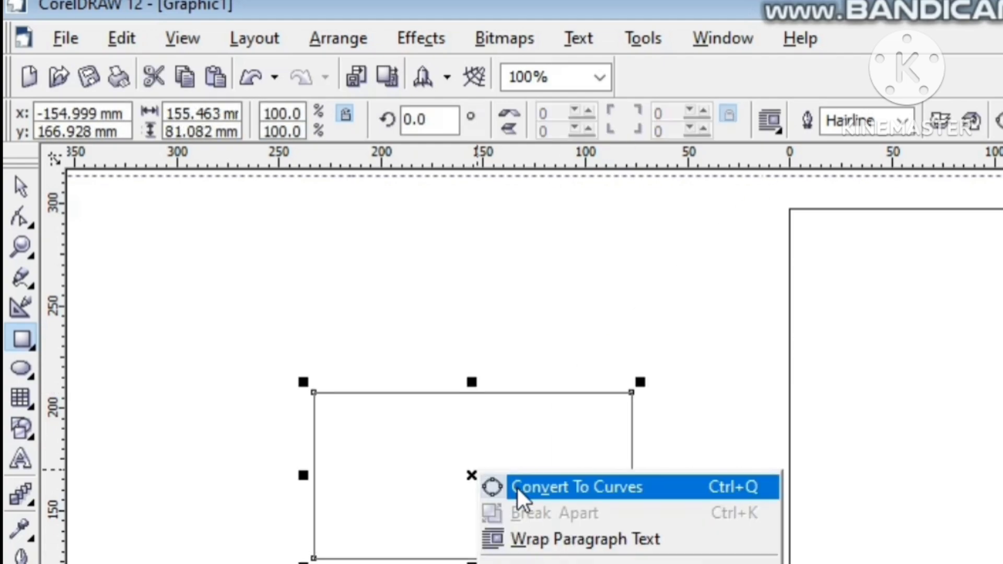
click(517, 488)
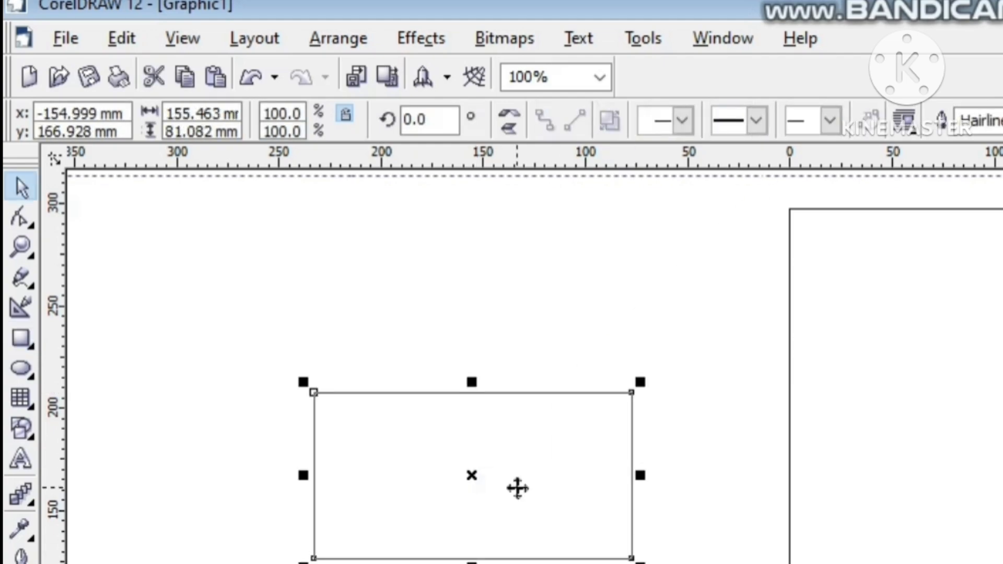
Step: Break the new rectangle at its top-left node and move the freed end node inward along the top edge
click(27, 219)
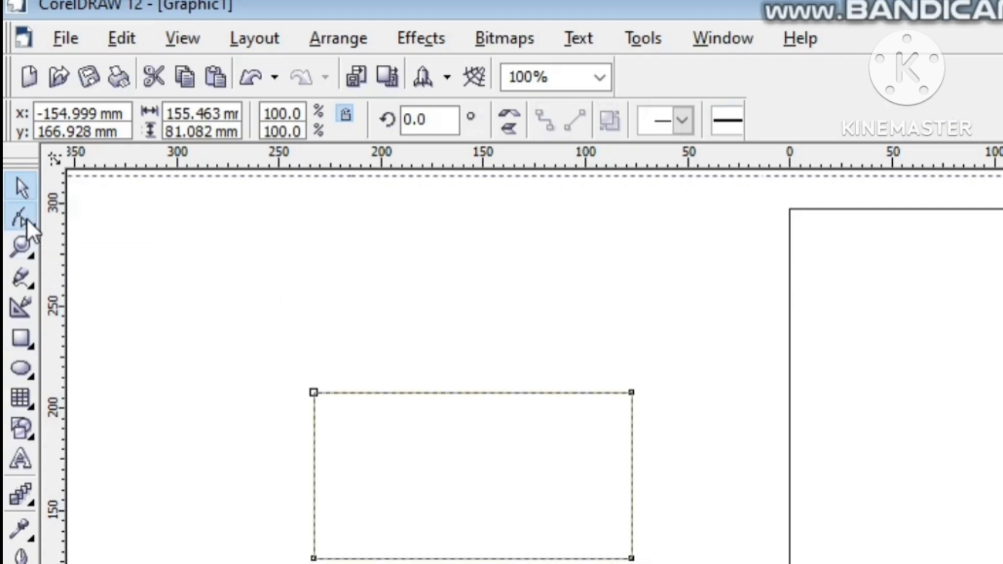
click(313, 394)
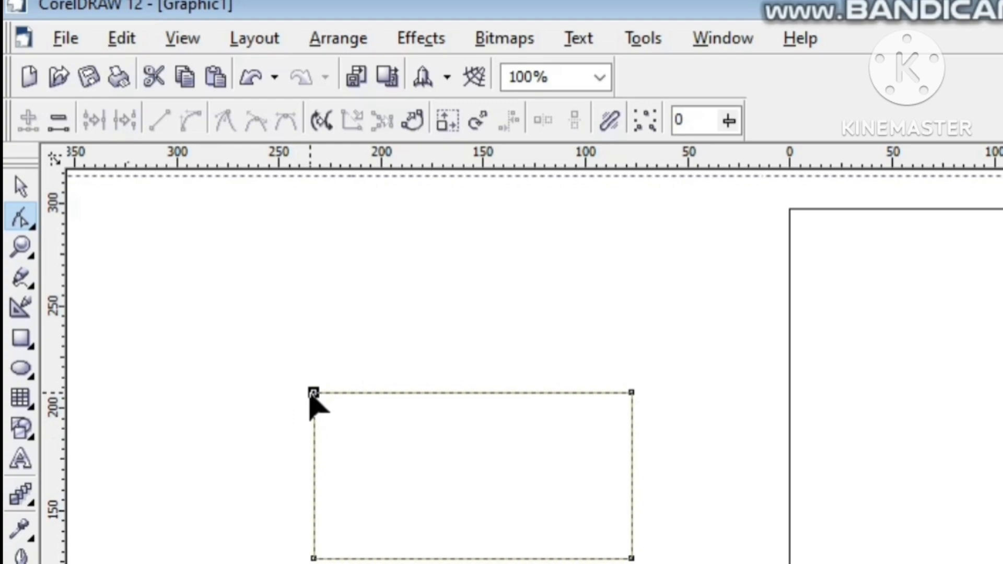
drag(313, 393, 400, 393)
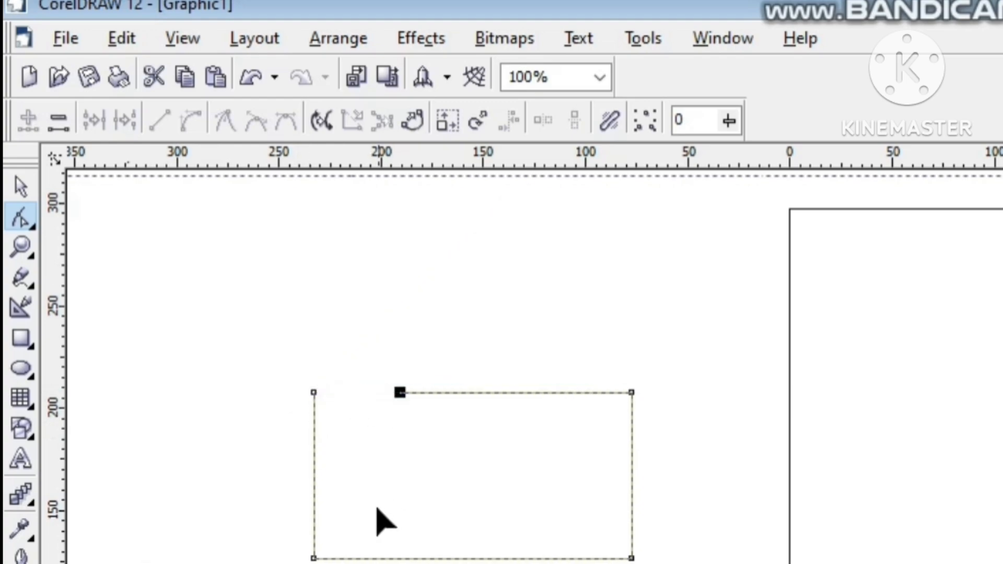
click(162, 269)
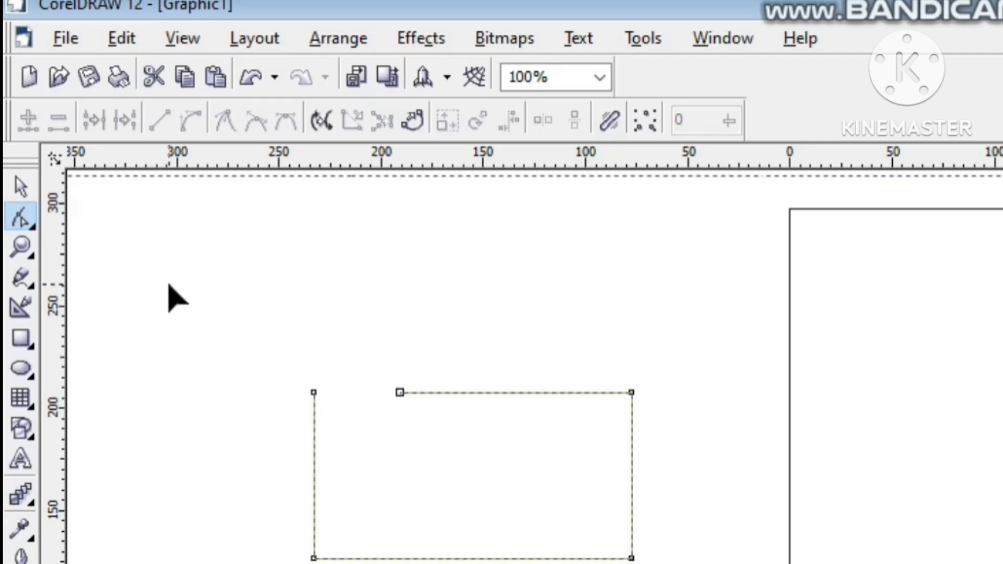
Step: Try to close the gap in the rectangle's top edge by extending the curve across all selected nodes
click(634, 127)
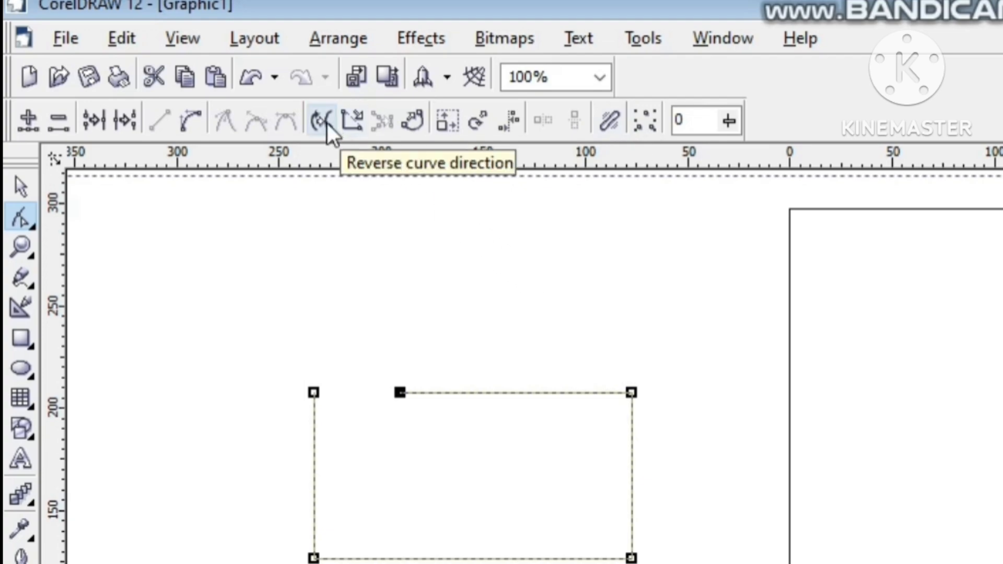
click(355, 125)
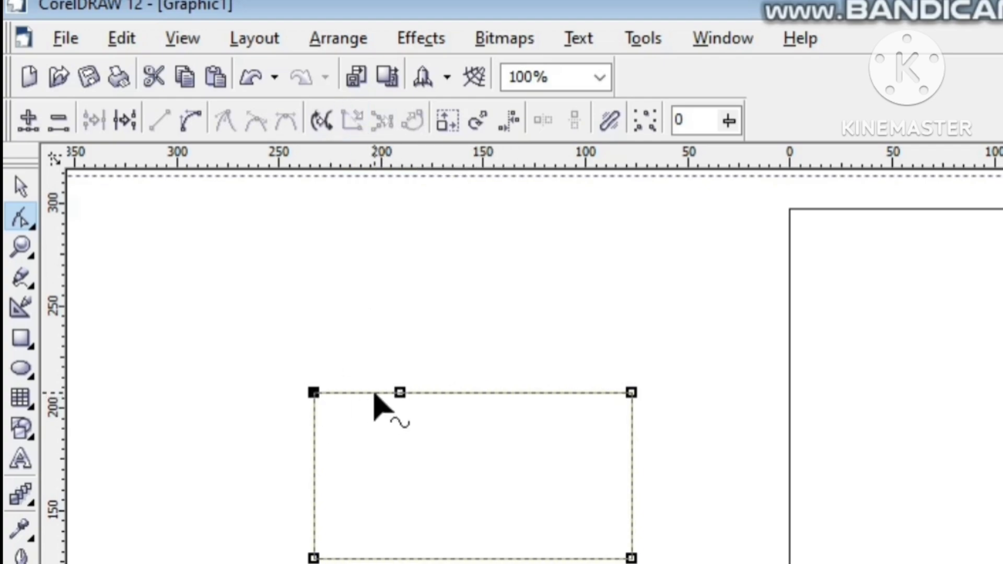
key(ctrl+z)
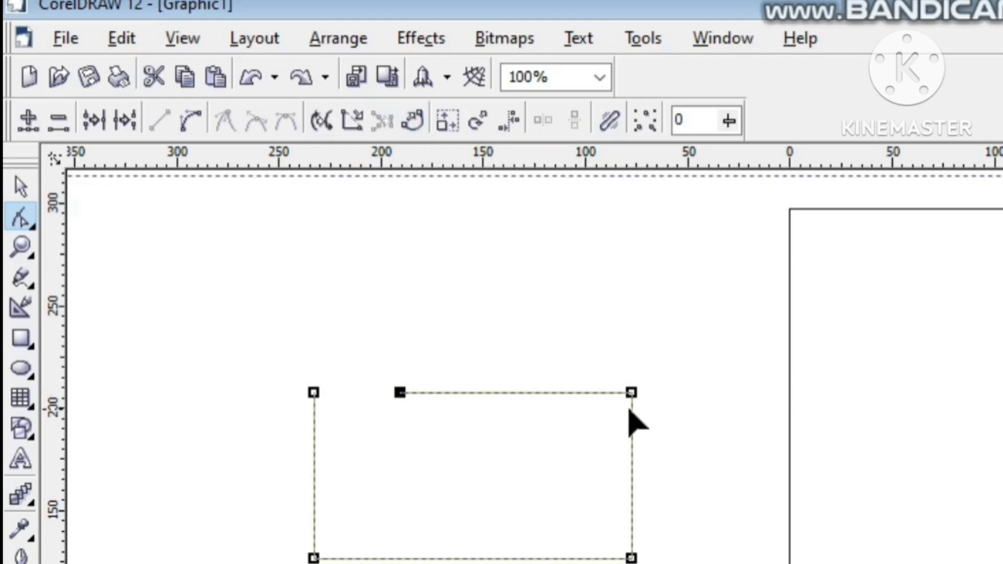
Step: Try to delete all selected nodes of the open rectangle, restoring the shape each time
key(Delete)
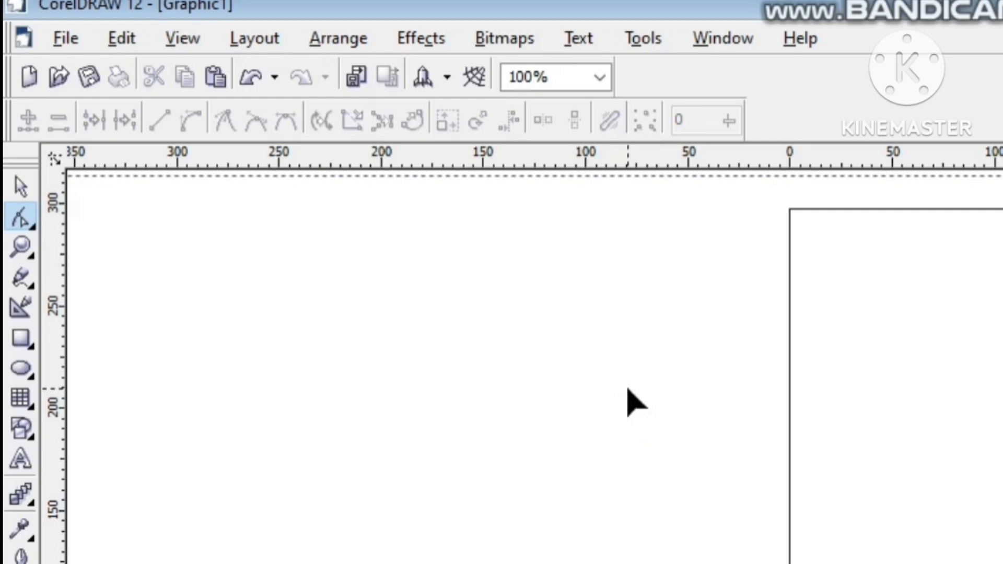
key(ctrl+z)
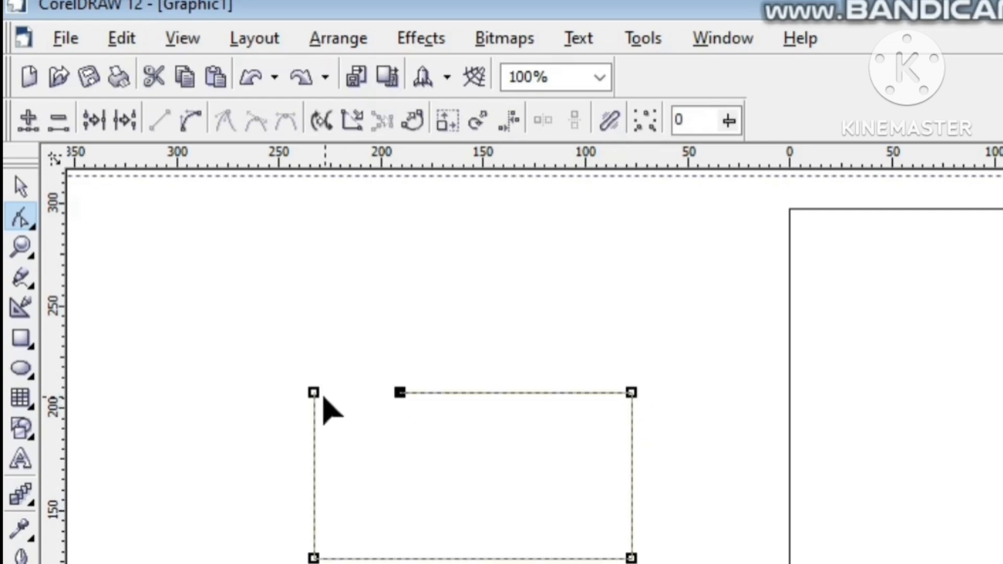
key(Delete)
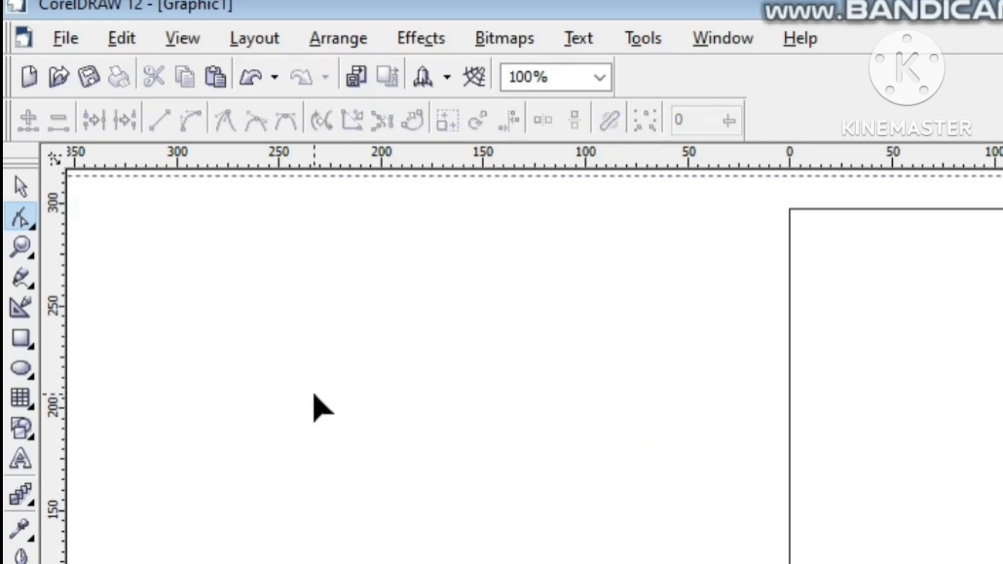
key(ctrl+z)
Step: Delete only the top-left end node, removing the open rectangle's left side
click(183, 321)
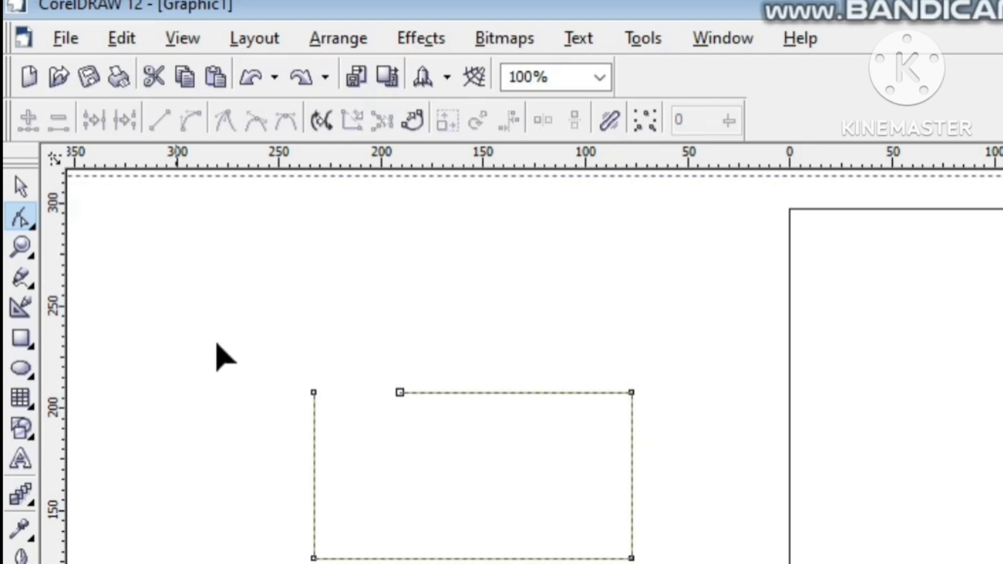
click(314, 393)
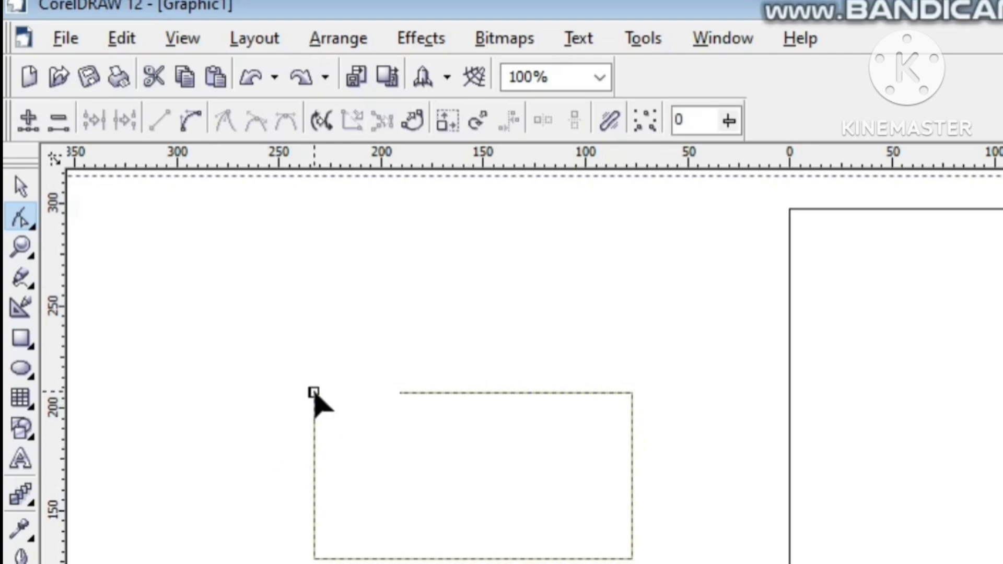
key(Delete)
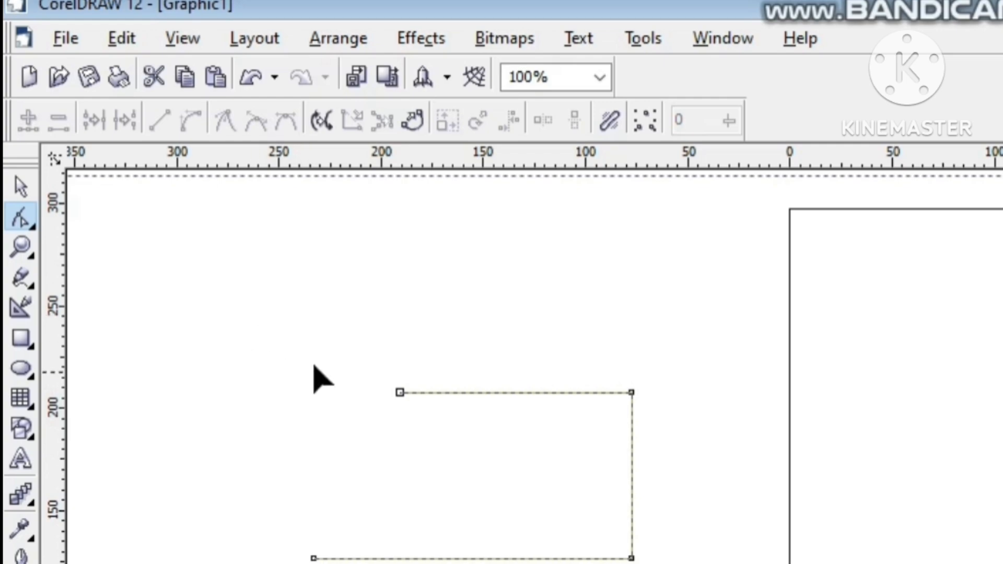
Step: Select all nodes of the open path and auto-close it with a slanted left side
drag(289, 347, 694, 561)
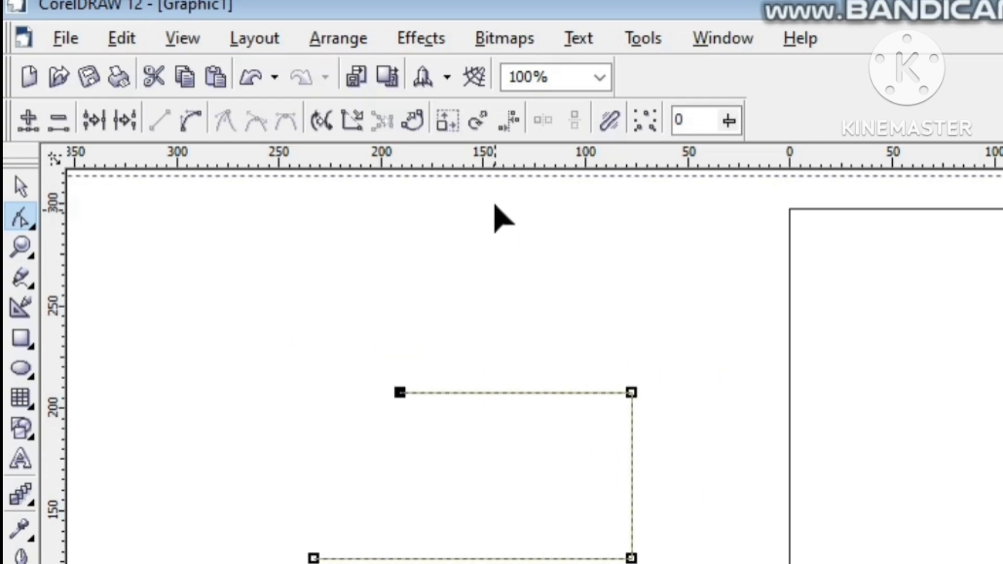
click(415, 124)
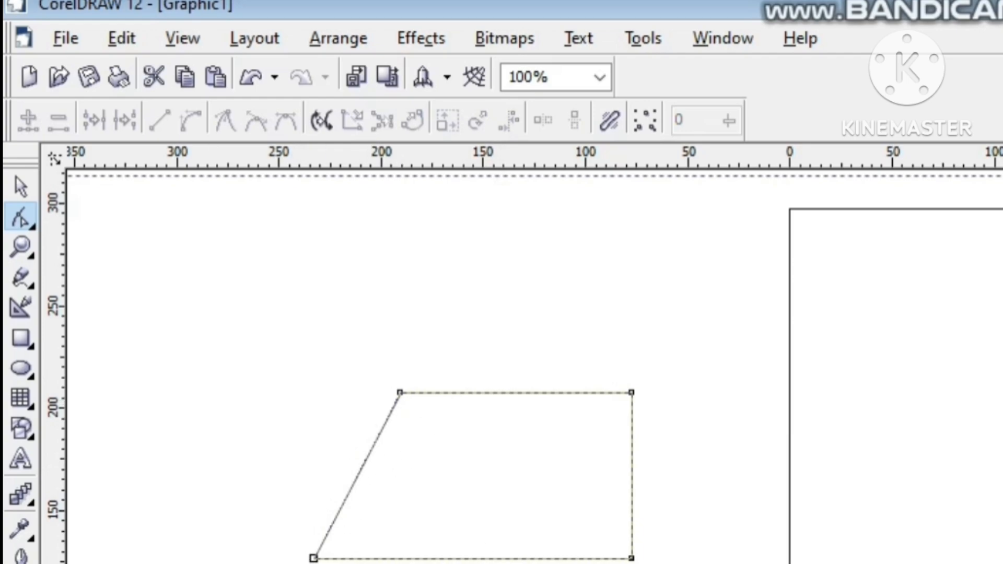
key(ctrl+z)
mouse_move(674, 5)
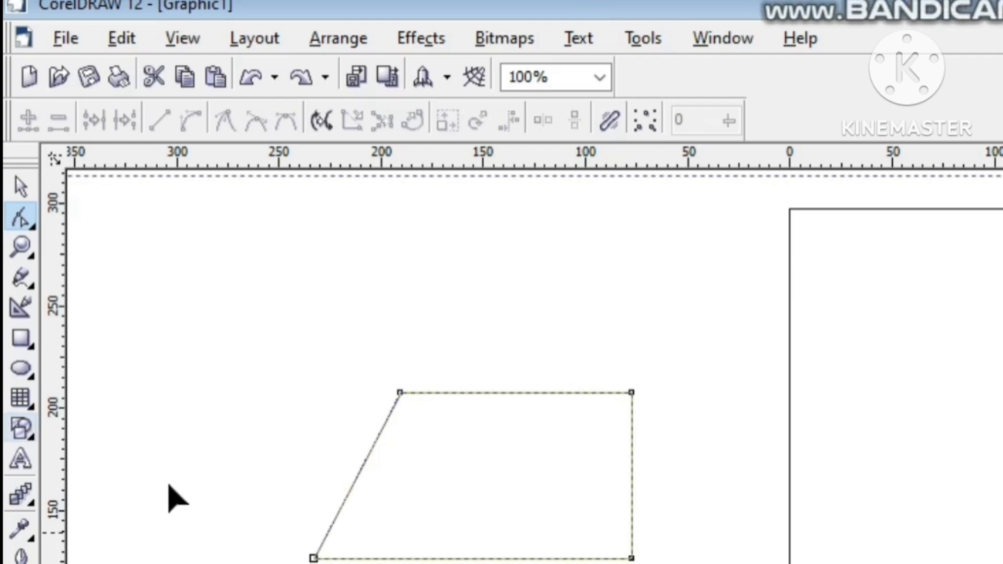
Step: Try the rotate and skew node mode on the closed shape's top-left node alone
click(17, 180)
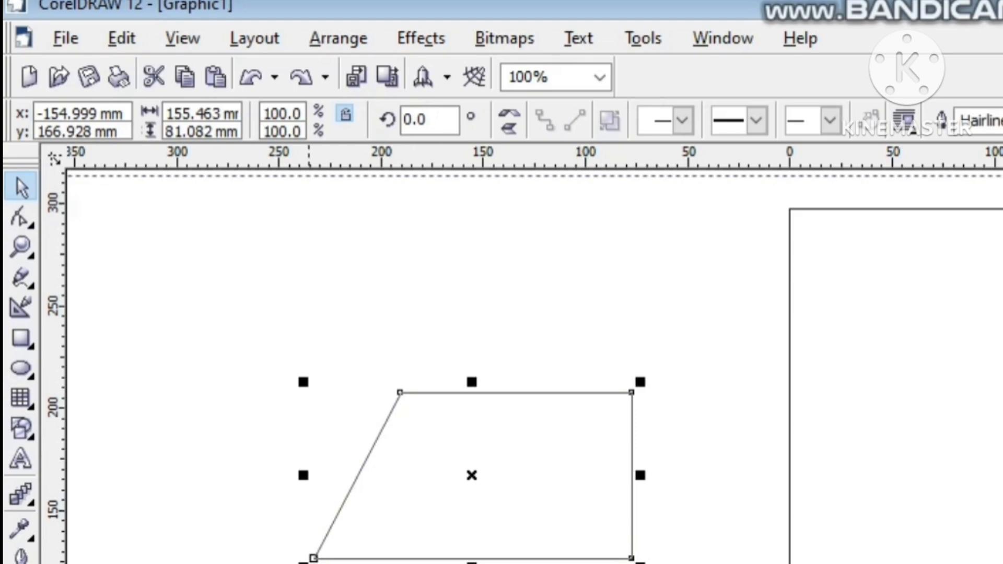
click(27, 218)
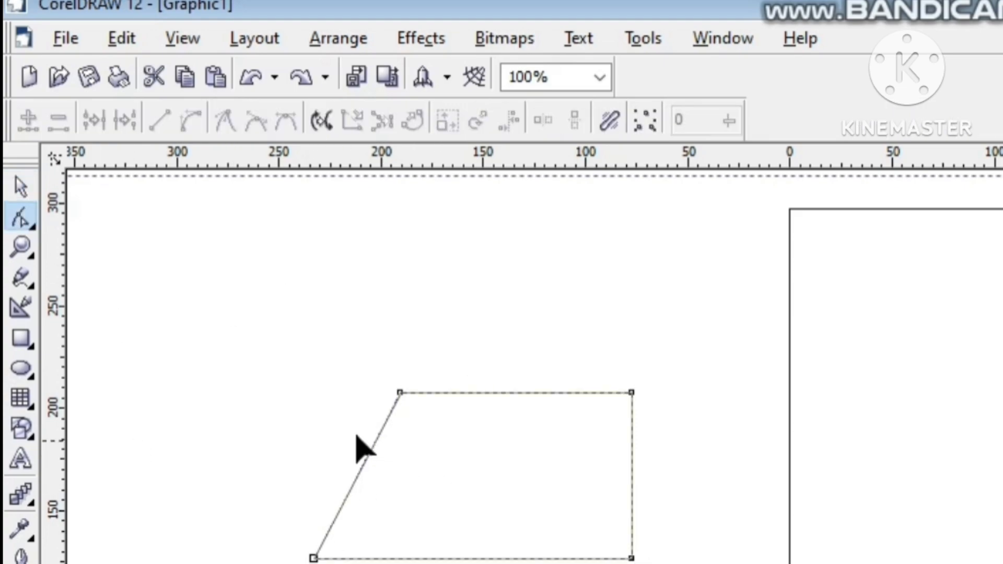
click(401, 393)
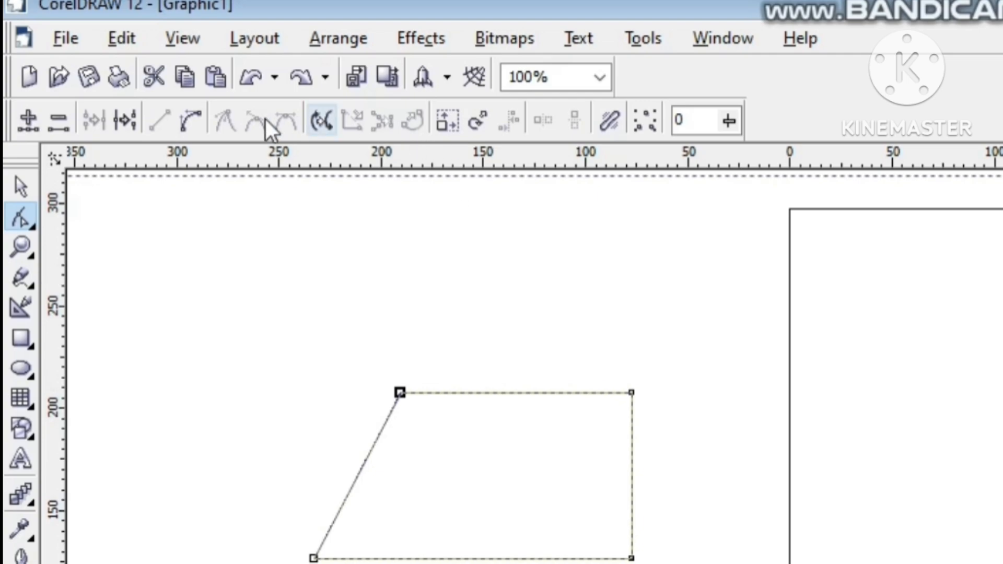
click(477, 125)
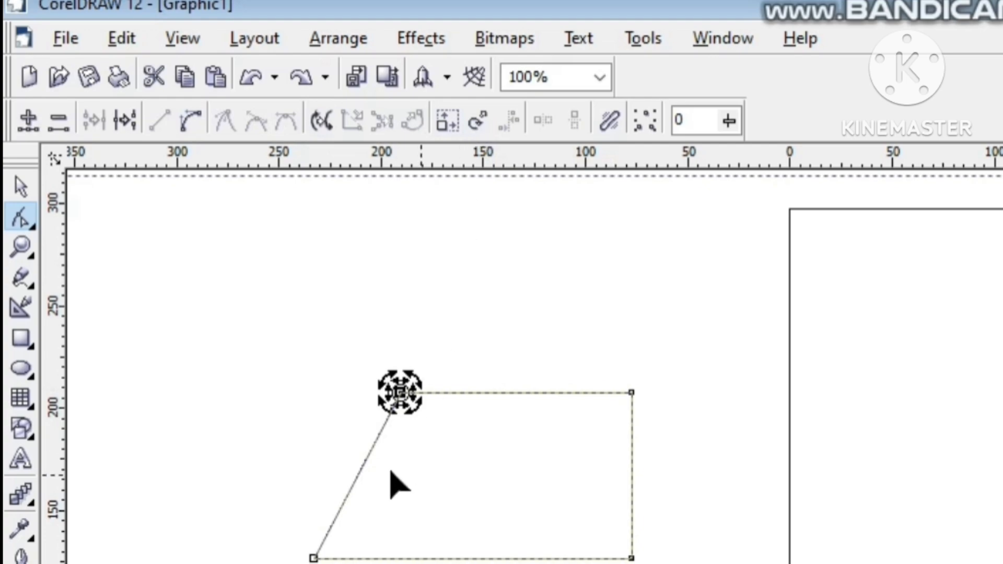
click(278, 331)
Step: Select all four nodes of the closed shape and rotate them slightly clockwise
drag(275, 319, 643, 557)
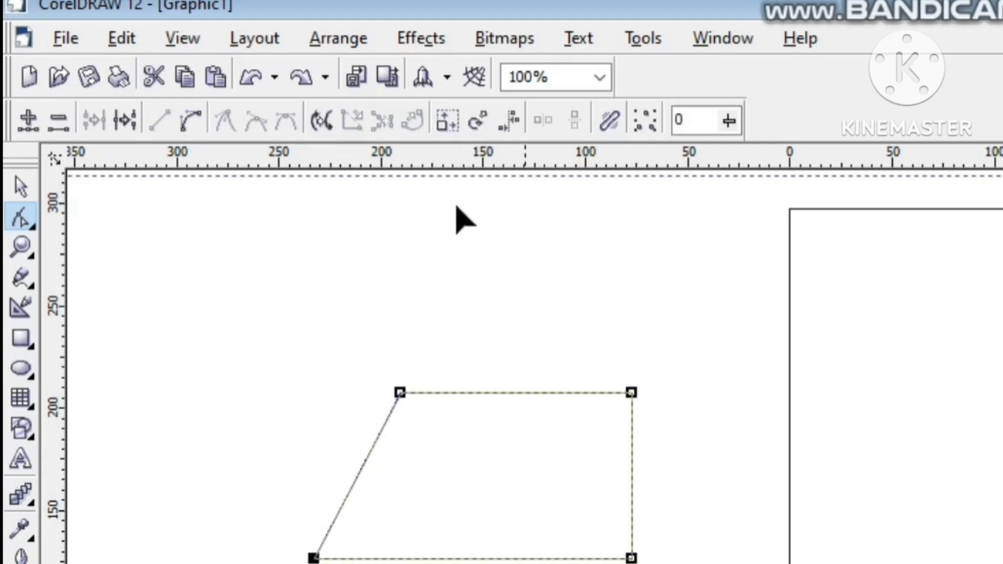
click(478, 121)
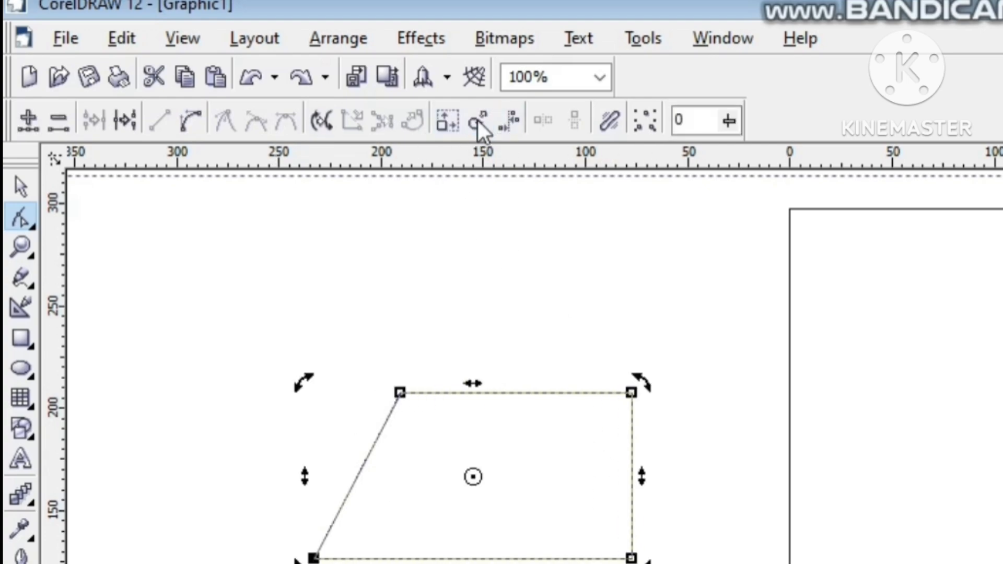
click(298, 384)
mouse_move(298, 384)
mouse_down()
mouse_move(284, 445)
mouse_move(300, 352)
mouse_move(320, 360)
mouse_move(316, 385)
mouse_up()
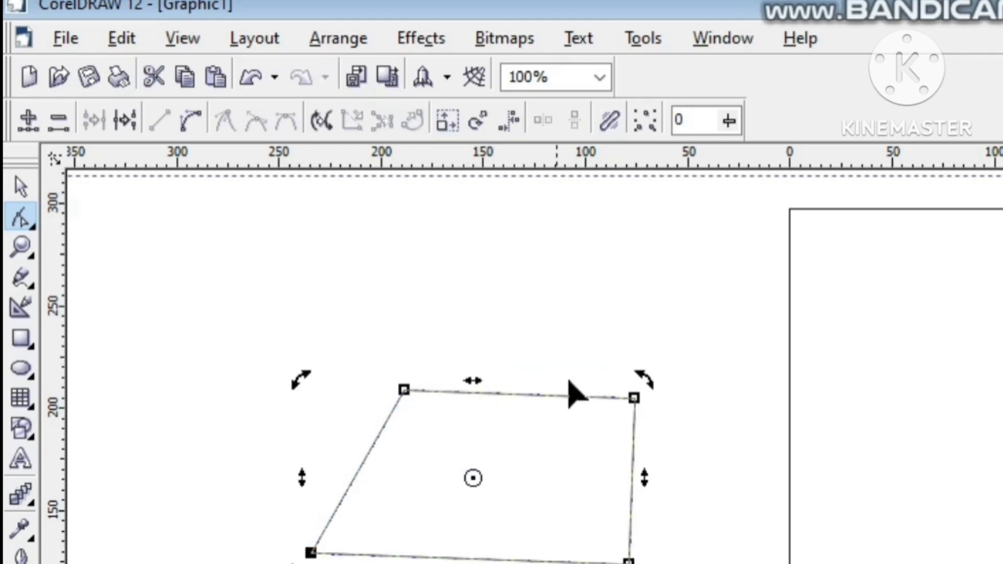
Step: Move the four selected nodes together up and to the left, and show their rotation handles again
drag(634, 399, 491, 350)
drag(478, 517, 577, 520)
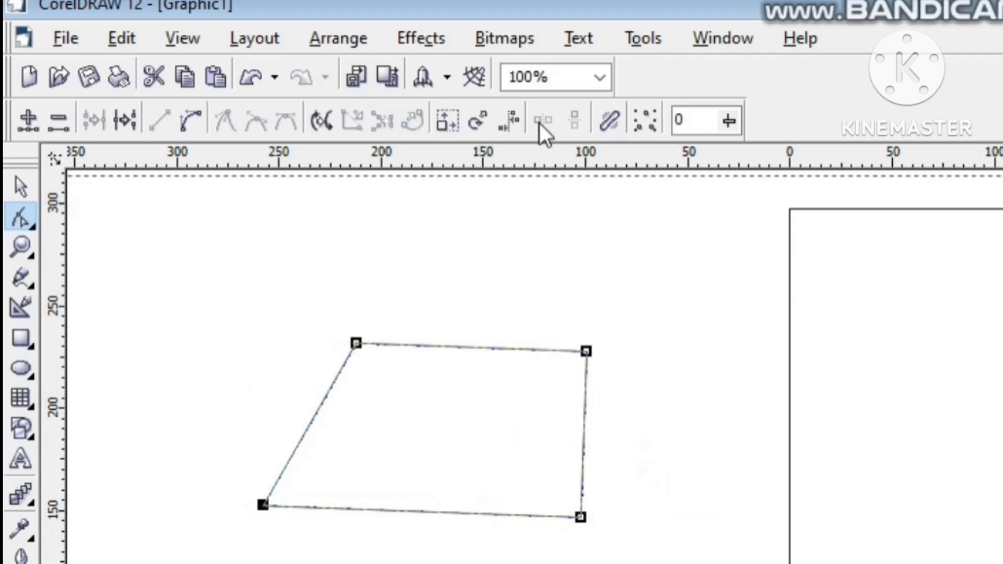
click(481, 120)
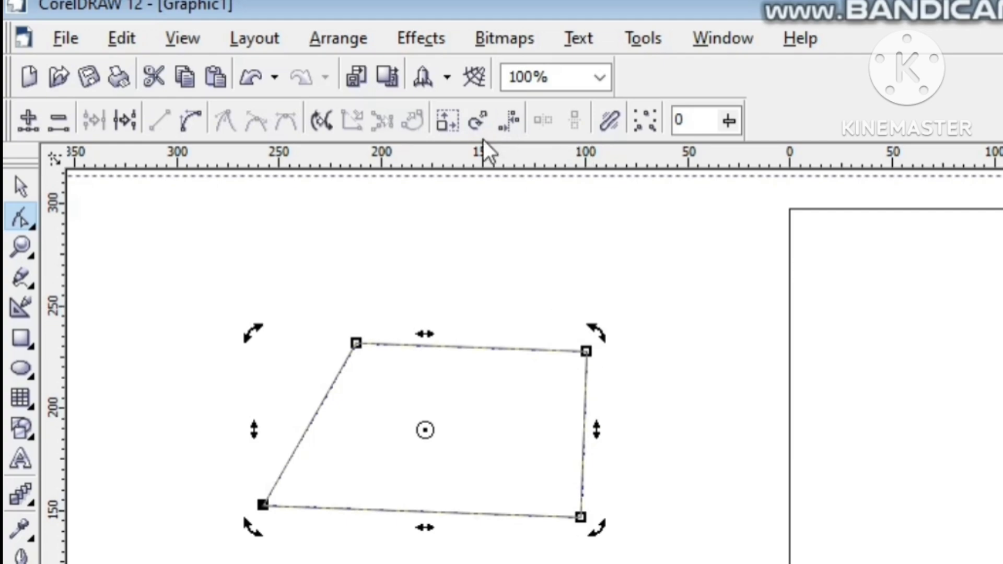
Step: Try to align the four selected nodes with only Align Horizontal enabled
click(512, 124)
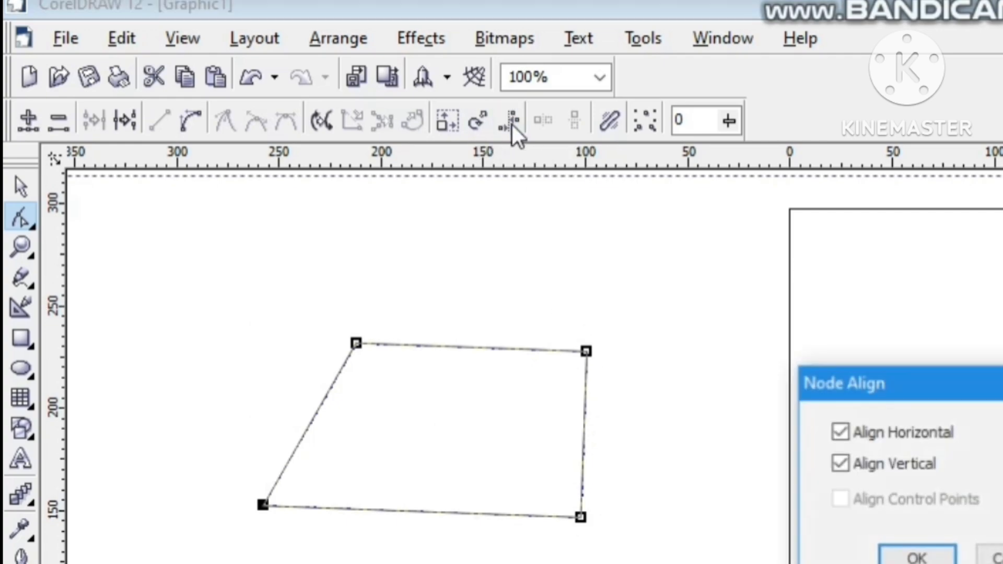
click(834, 465)
click(912, 558)
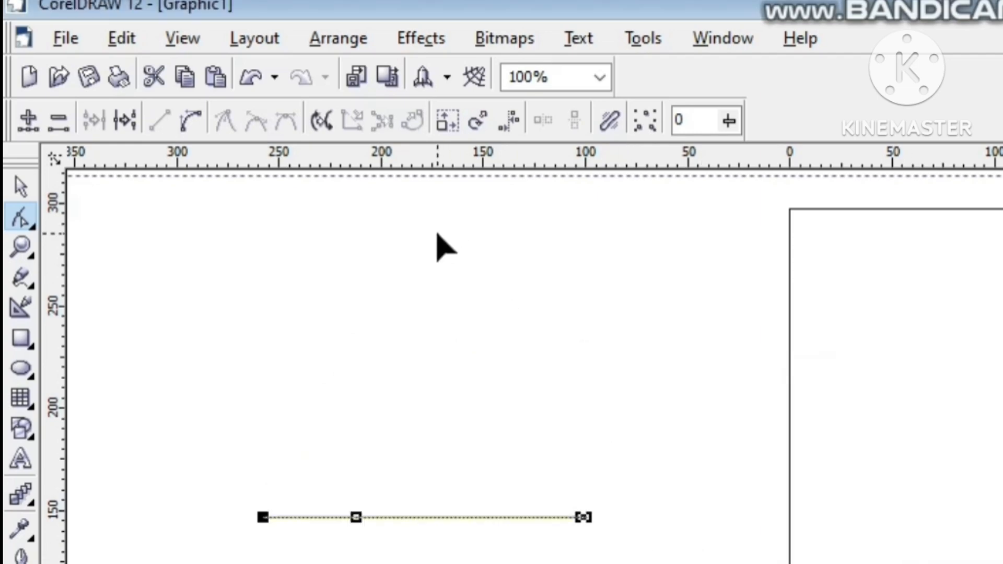
key(ctrl+z)
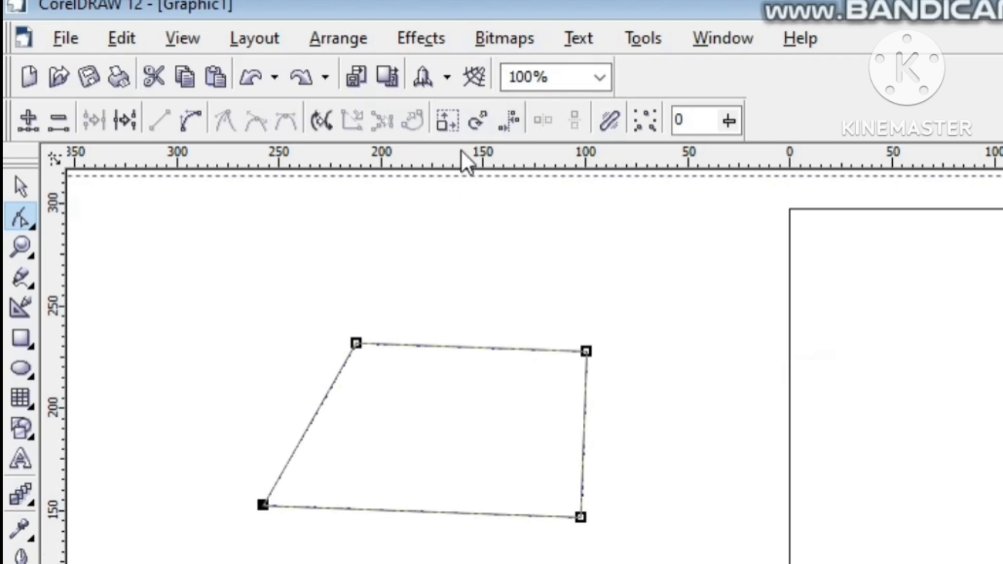
Step: Try to align the four selected nodes with only Align Vertical enabled
click(522, 125)
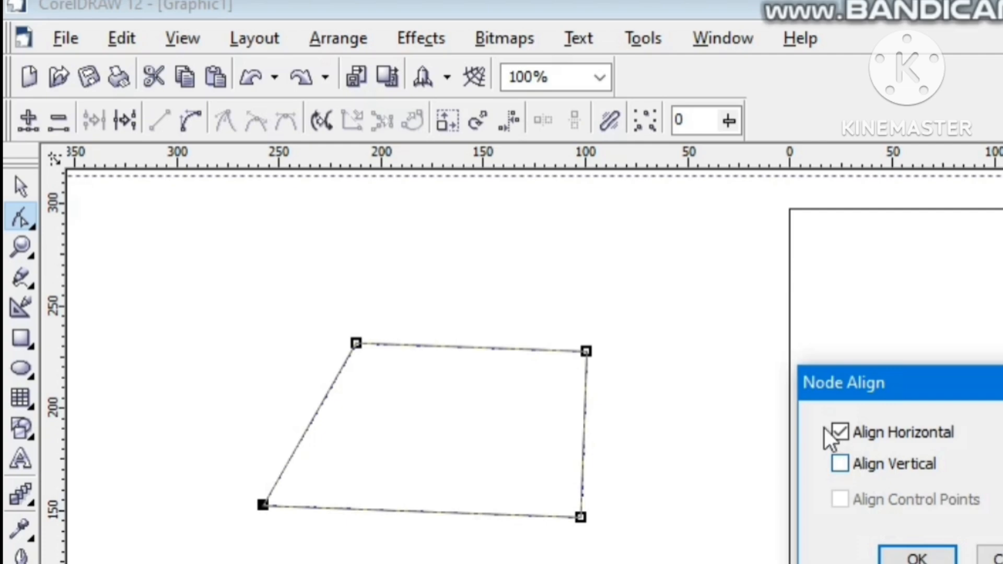
click(842, 464)
click(918, 557)
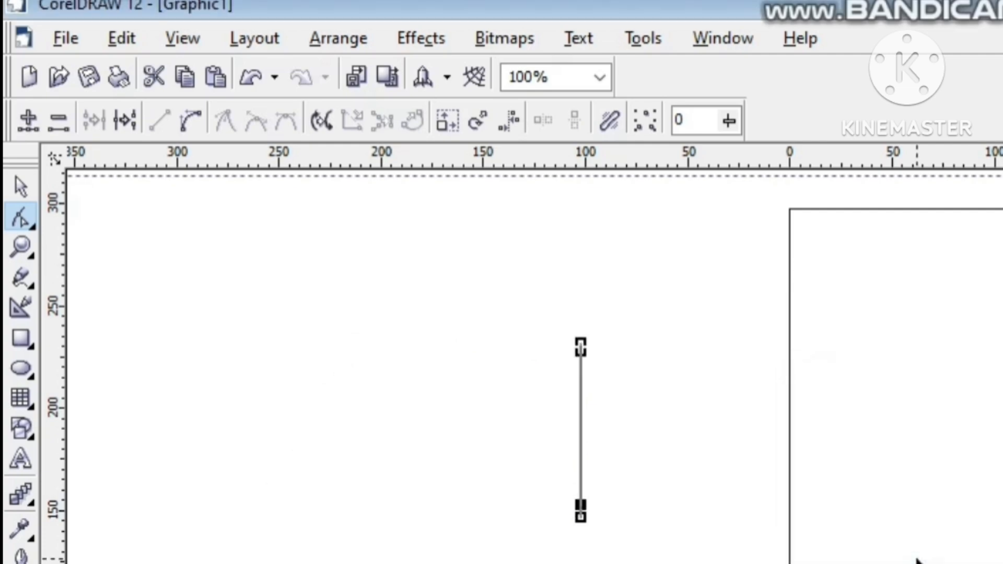
key(ctrl+z)
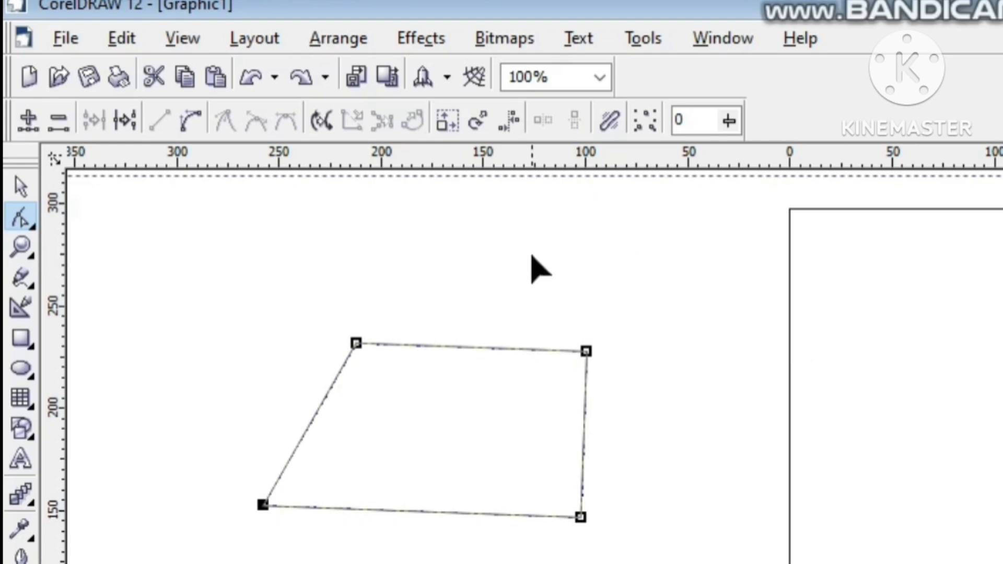
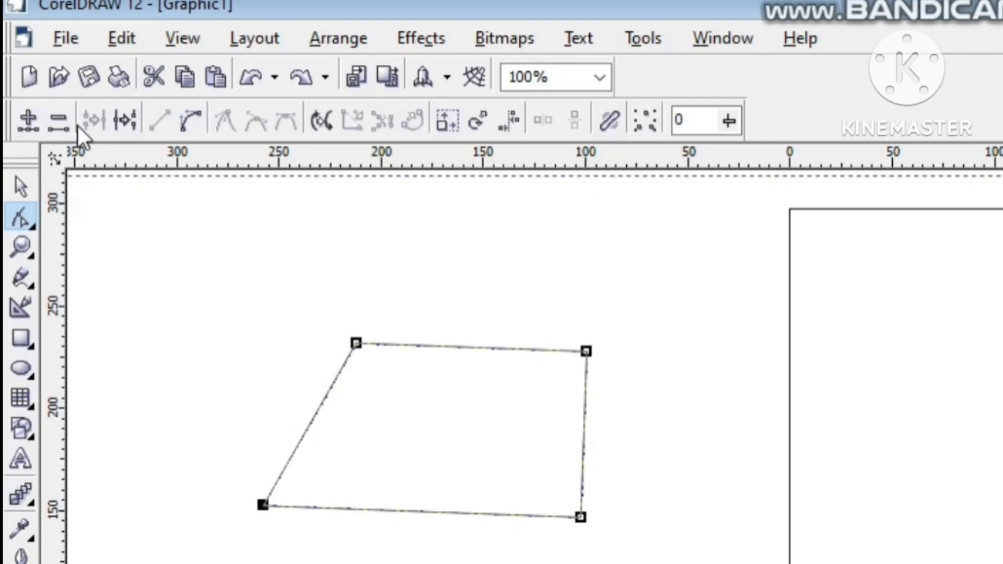
Step: Delete the four-node shape and switch from the Shape tool to the Knife tool
mouse_move(727, 1)
key(Delete)
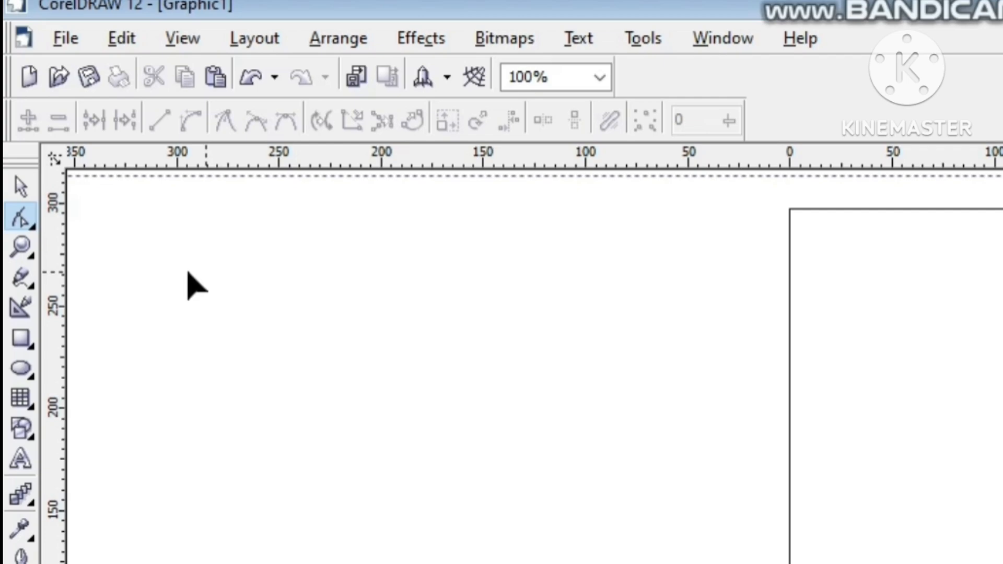
click(35, 229)
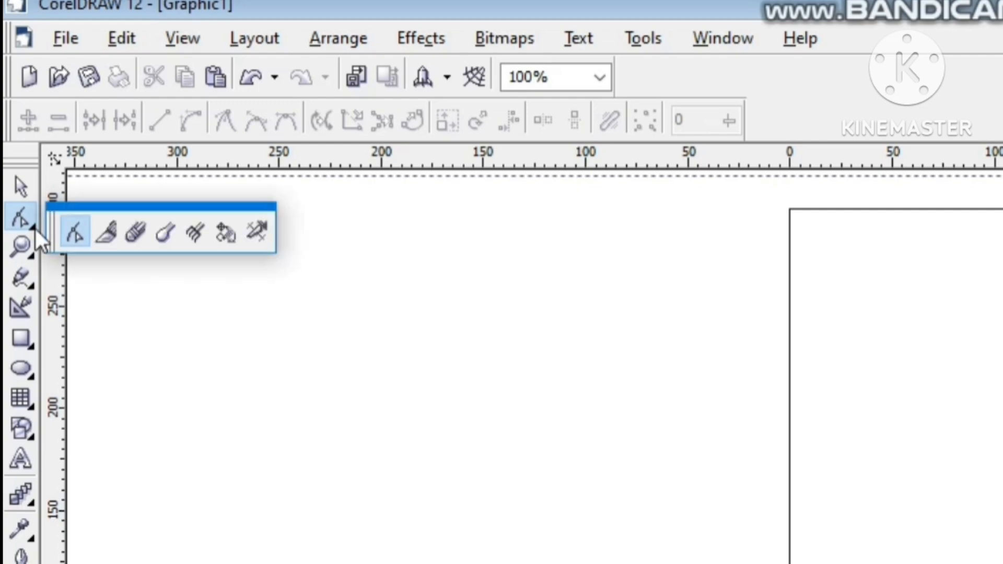
click(107, 233)
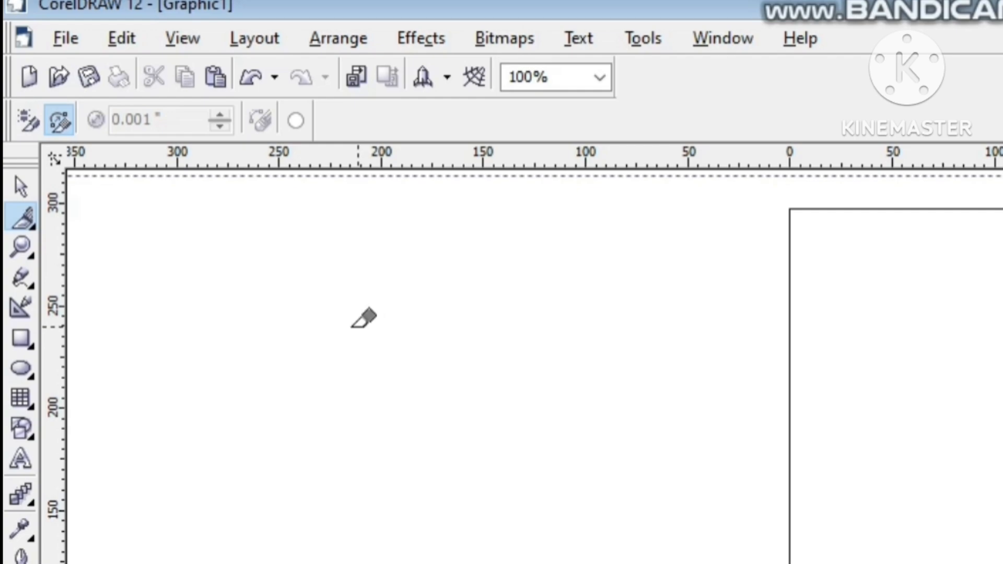
Step: Draw a rectangle about 212 by 115 mm beside the page and fill it orange-red
click(33, 350)
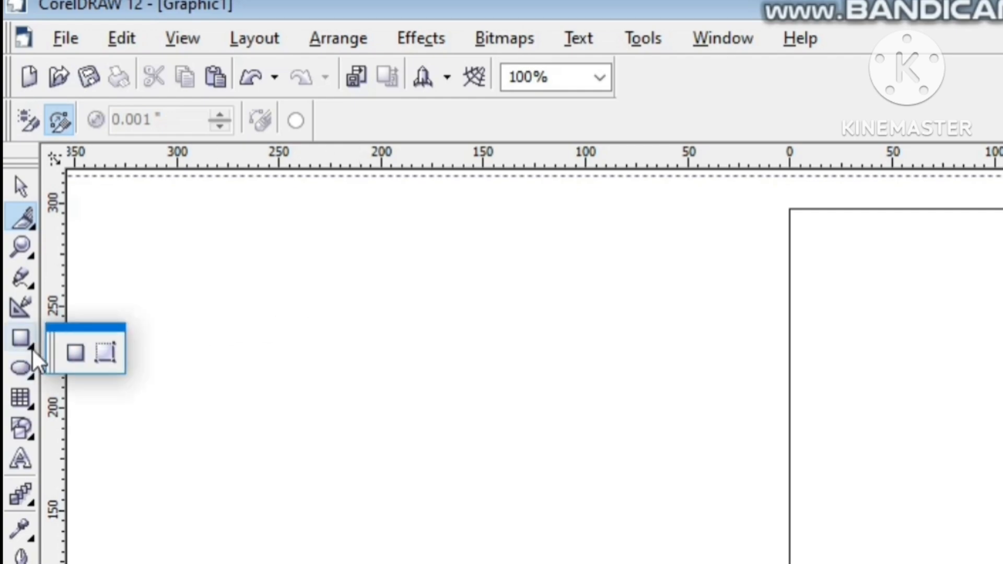
click(83, 351)
drag(197, 328, 632, 563)
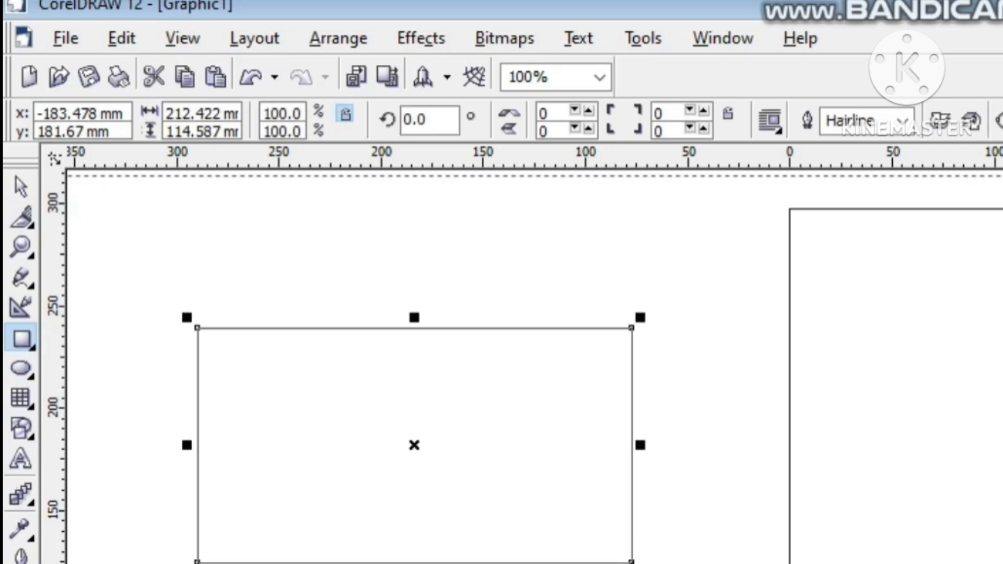
click(1002, 355)
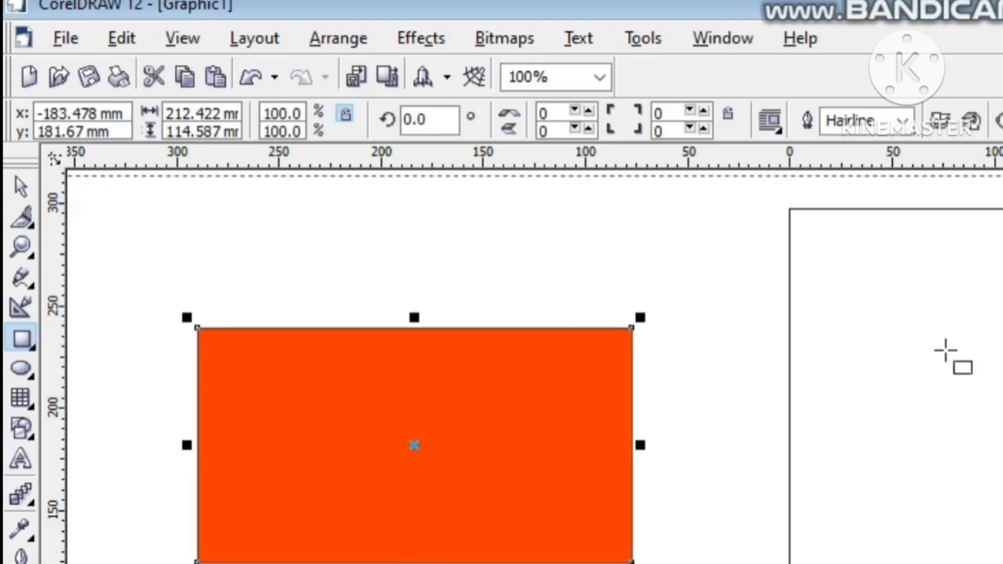
Step: Cut the orange-red rectangle in two with the Knife tool, near the middle from its top edge to its bottom edge
click(15, 181)
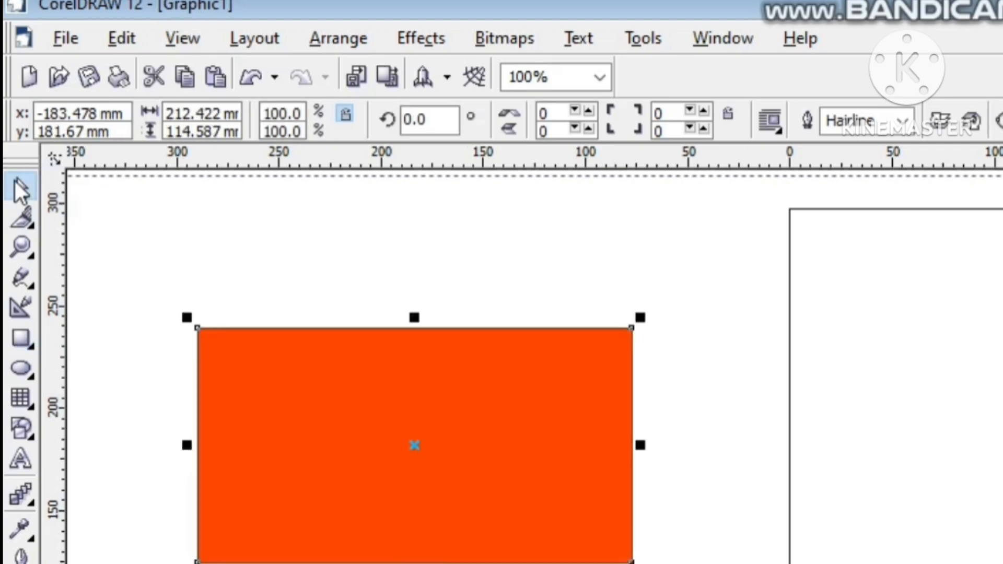
click(24, 218)
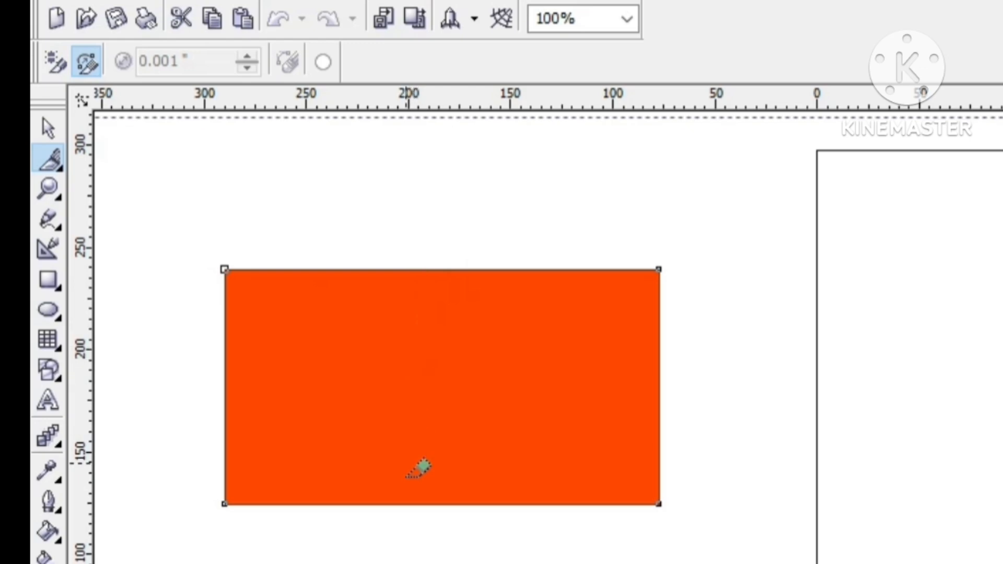
click(426, 504)
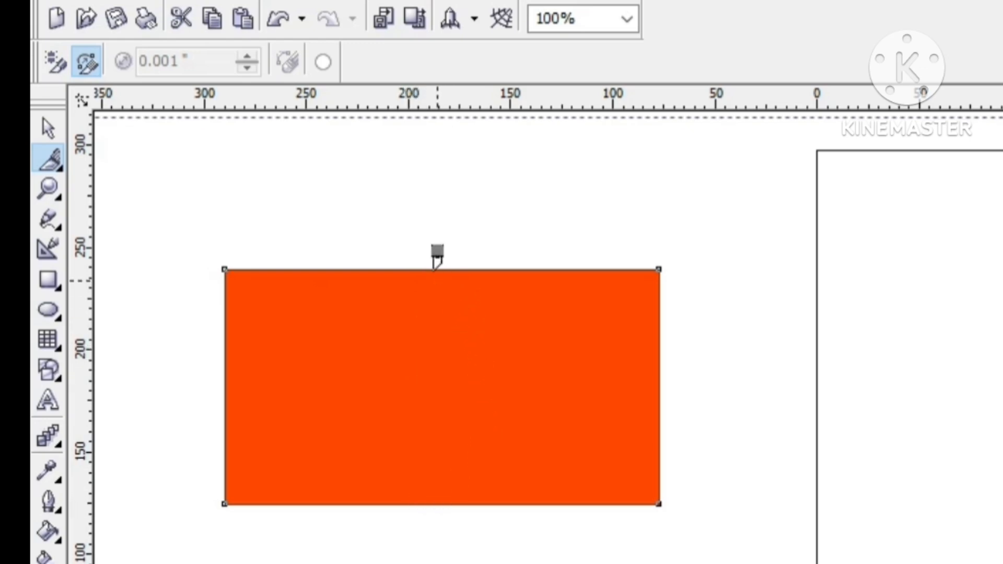
key(ctrl+z)
drag(432, 270, 421, 504)
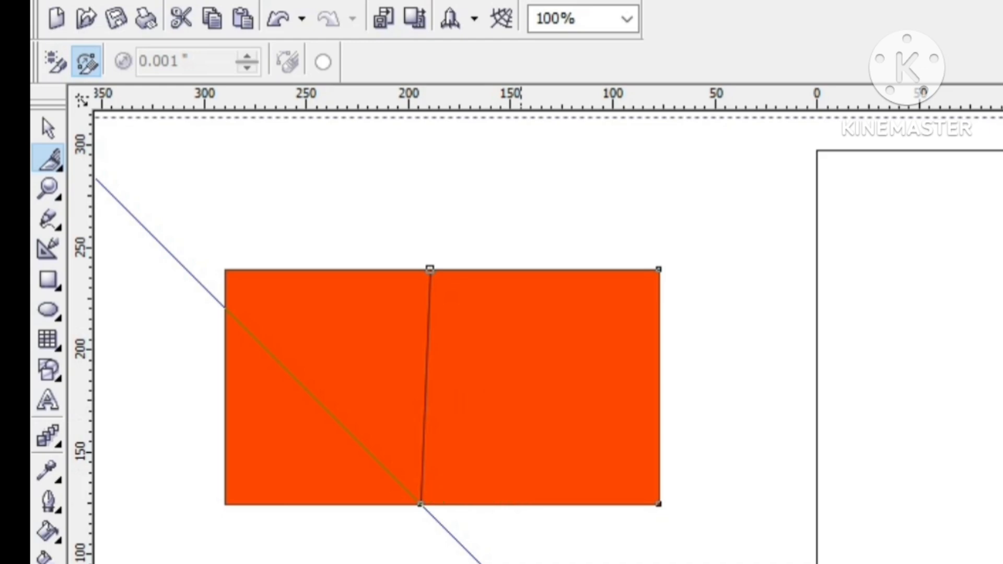
Step: Nudge the right-hand piece of the cut rectangle to the right, leaving a wide gap between the pieces
key(Right)
key(Right)
key(Right)
key(Right)
key(Right)
key(Right)
key(Right)
key(Right)
key(Right)
key(Right)
key(Right)
key(Right)
key(Right)
key(Right)
key(Right)
key(Right)
key(Right)
key(Right)
key(Right)
key(Right)
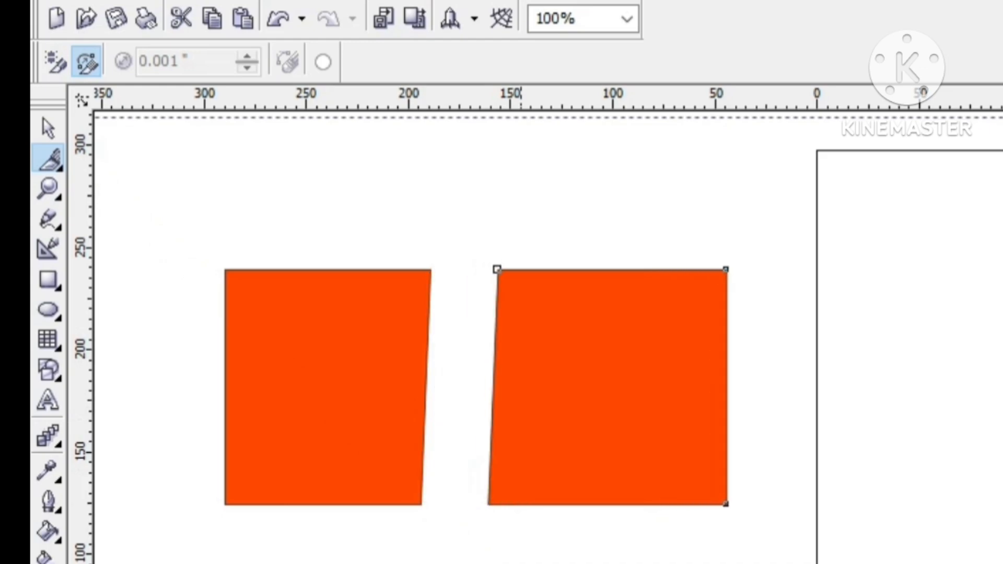
key(Right)
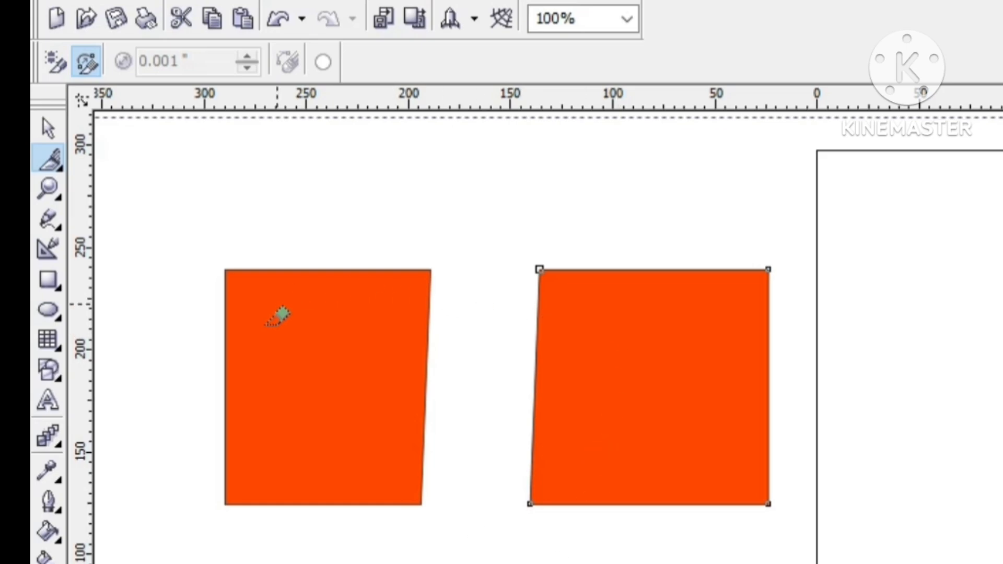
Step: Draw an ellipse about 147 by 127 mm on the page and fill it yellow
click(50, 310)
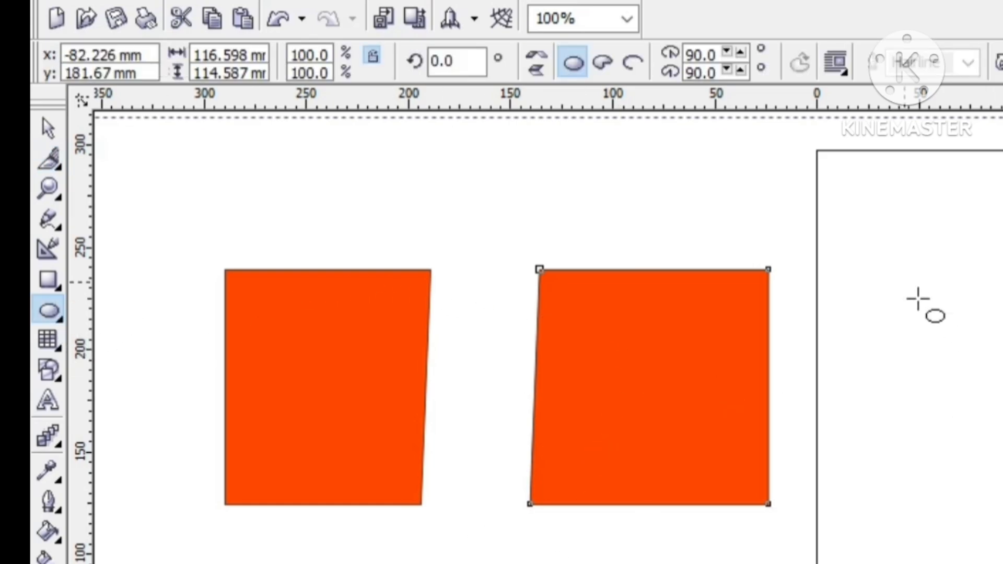
drag(912, 295, 1002, 543)
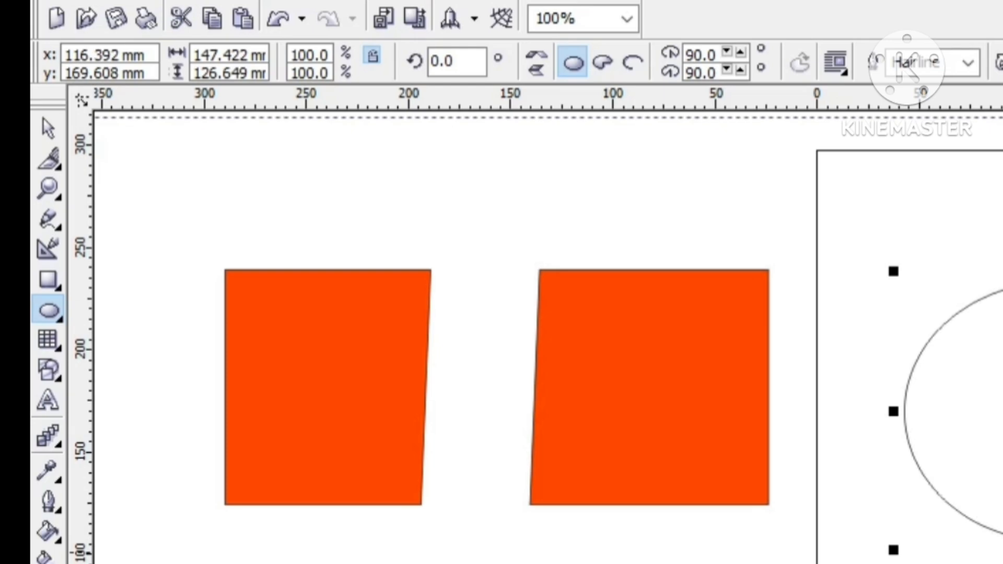
click(1002, 292)
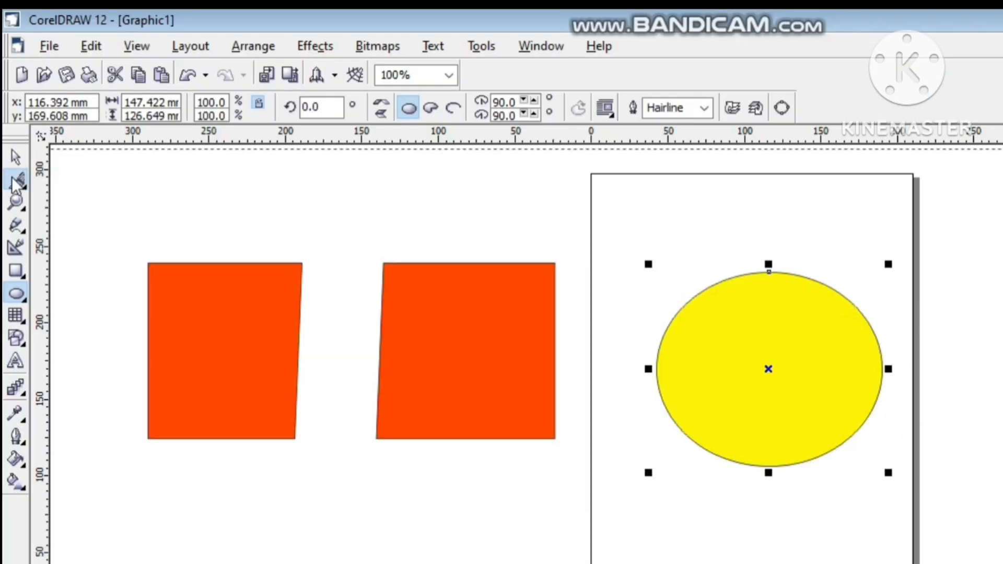
Step: Nudge the yellow ellipse slightly right and cut it in two with the Knife tool from its top node to its bottom
click(16, 182)
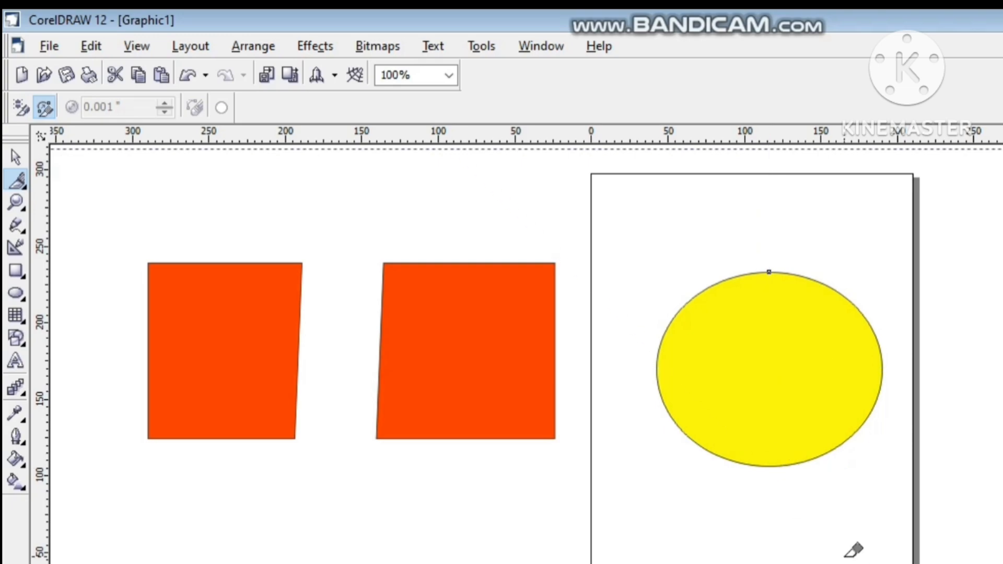
key(Right)
key(Right)
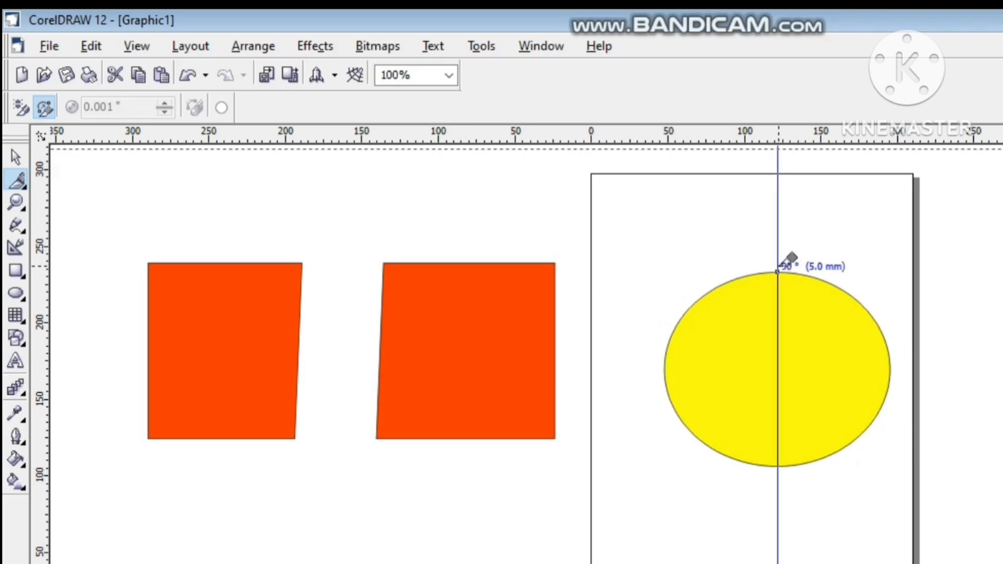
click(777, 272)
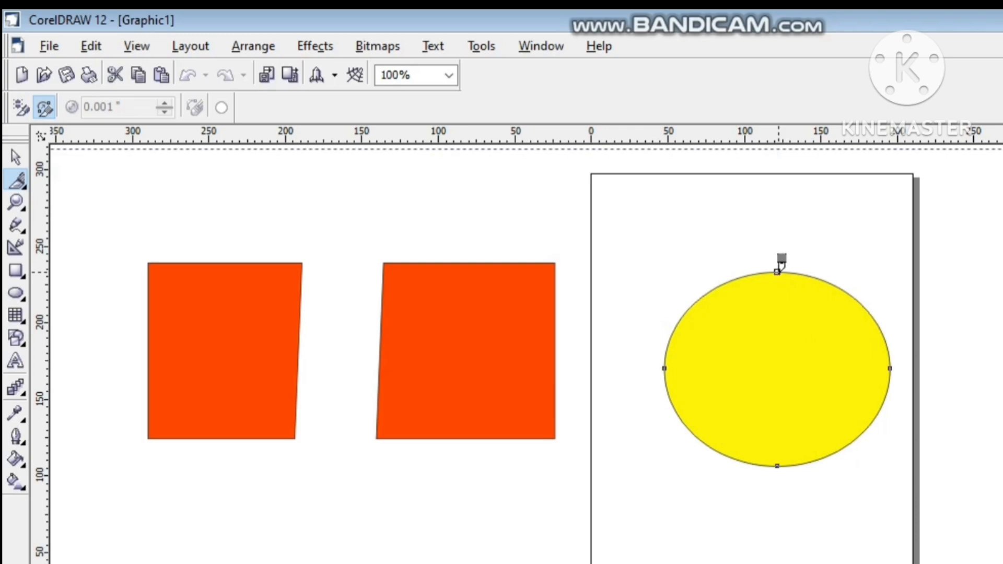
click(778, 464)
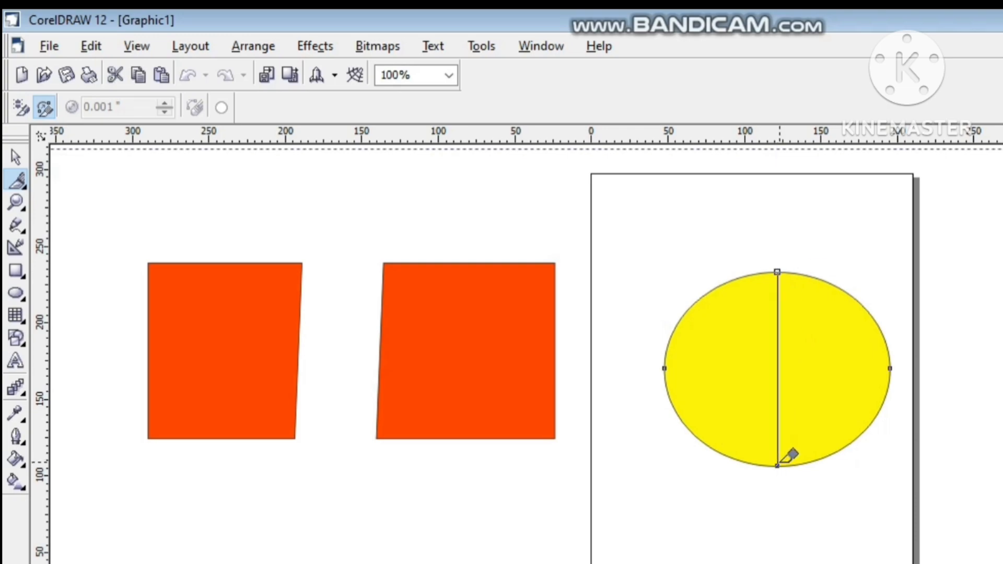
Step: Nudge the right half of the cut ellipse to the right, away from the left half
key(Right)
key(Right)
key(Right)
key(Right)
key(Right)
key(Right)
key(Right)
key(Right)
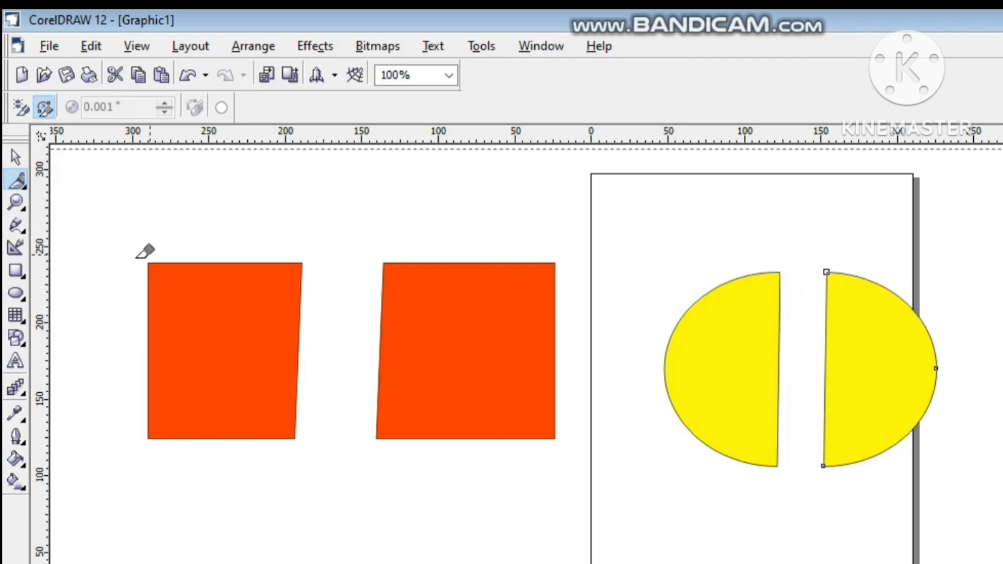
Step: Add the artistic text "COMPUTER" below the two orange-red pieces
click(16, 362)
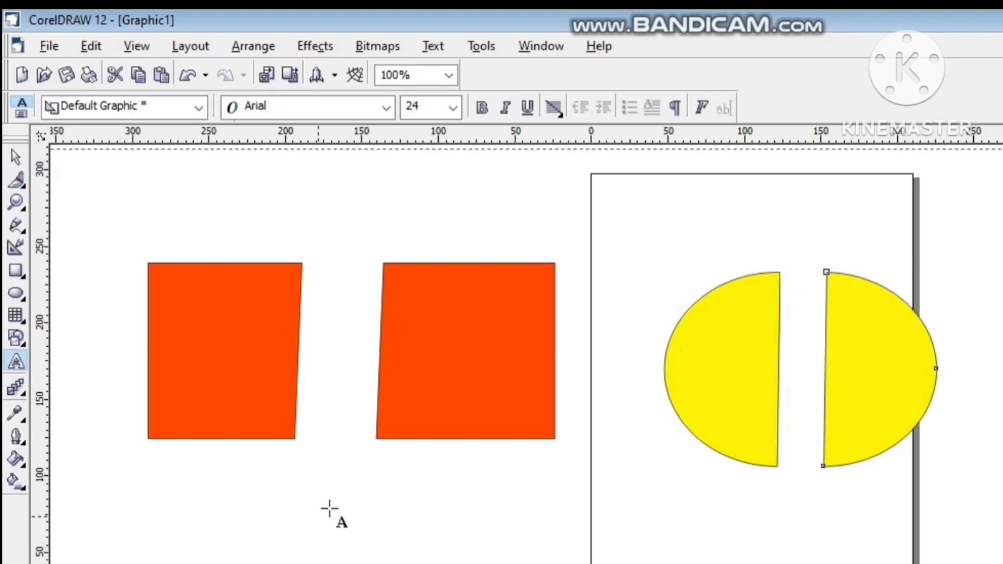
click(345, 491)
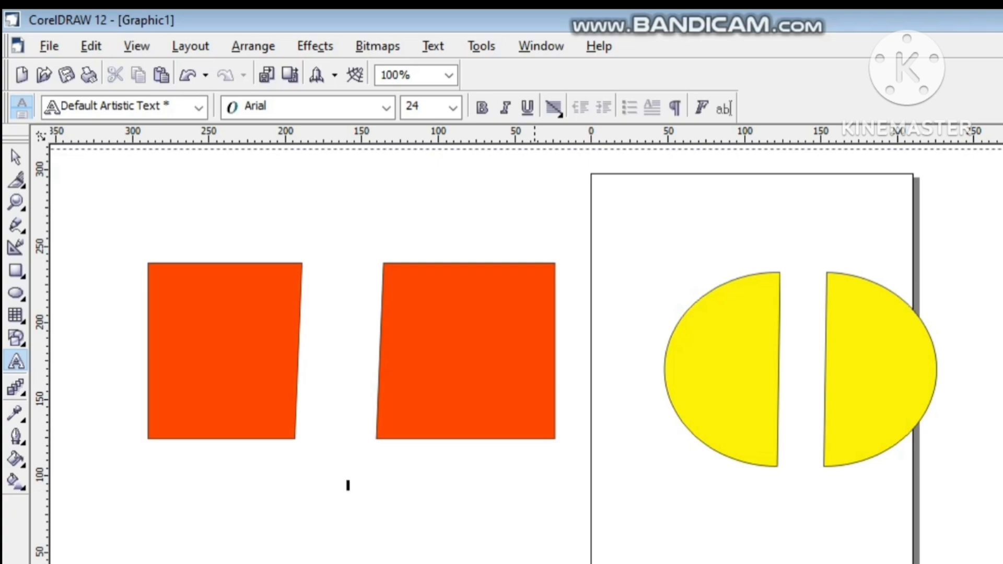
text(COMPUTER)
Step: Change the font of the whole COMPUTER text to Arial Black
key(ctrl+a)
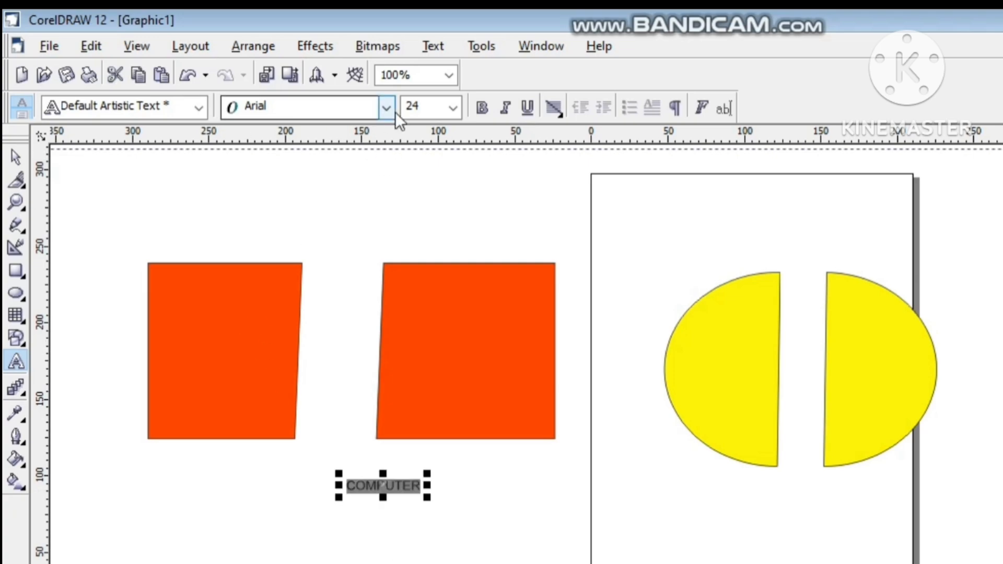
click(389, 109)
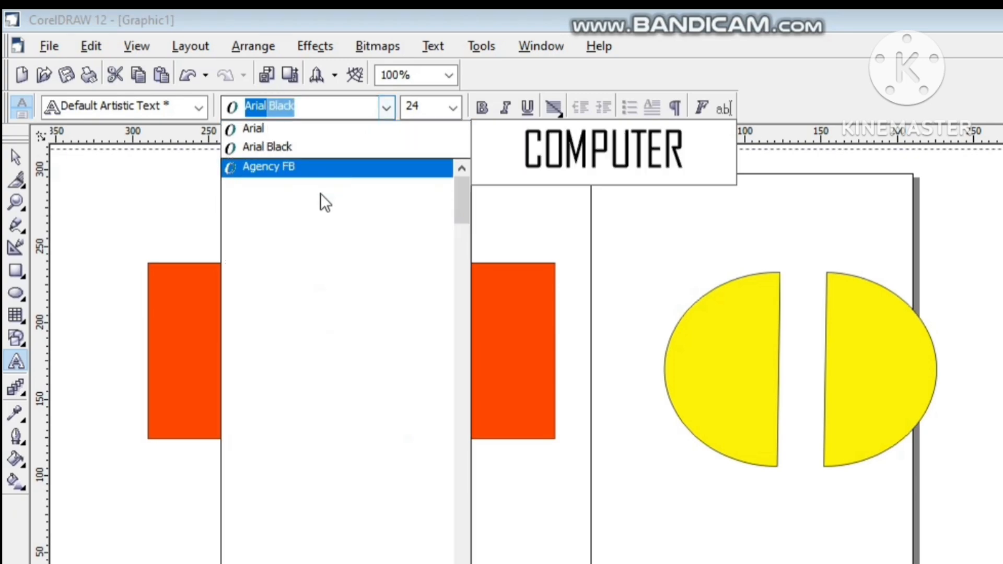
click(314, 220)
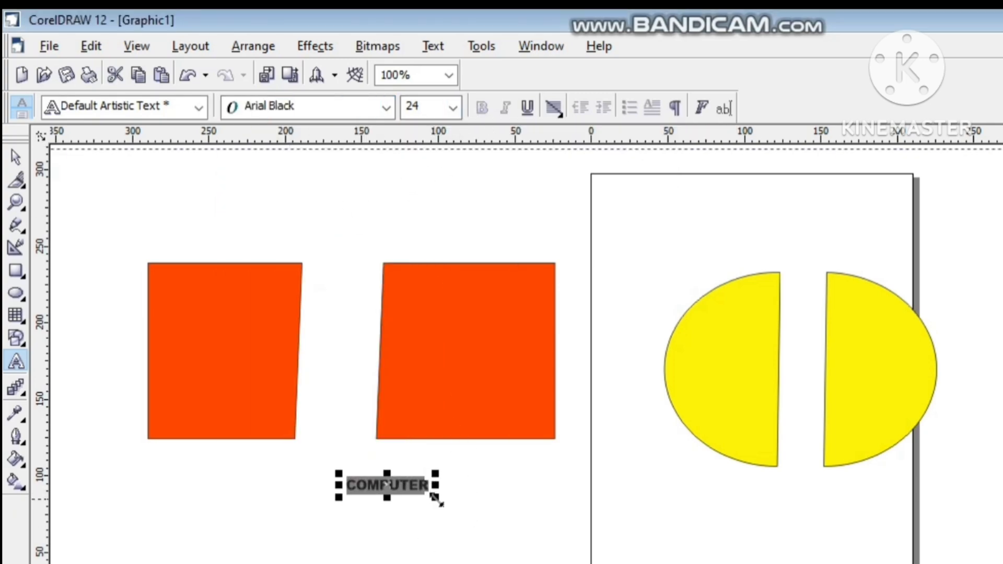
Step: Enlarge the COMPUTER text to about 79 pt and fill it orange-red
drag(435, 497, 625, 520)
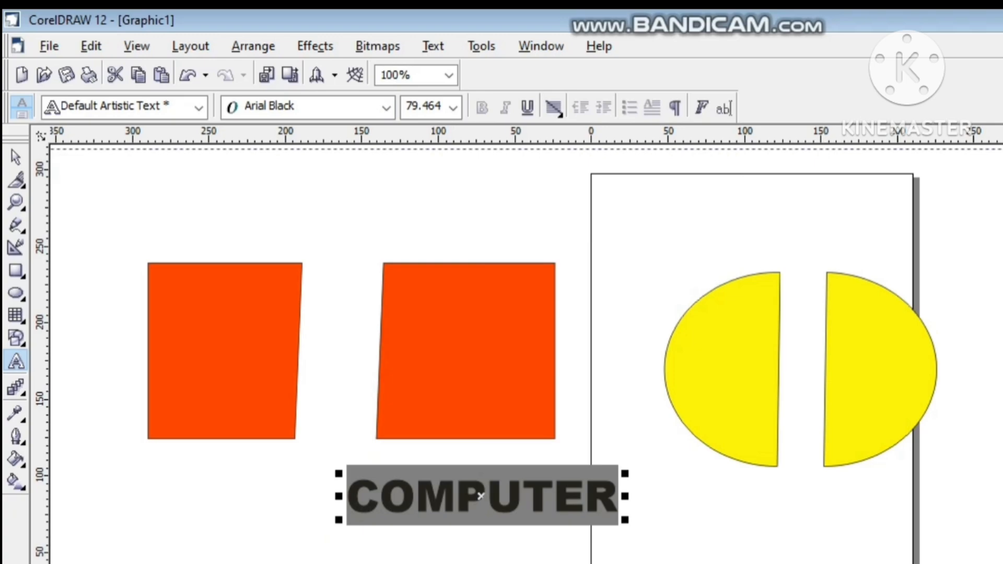
click(1002, 397)
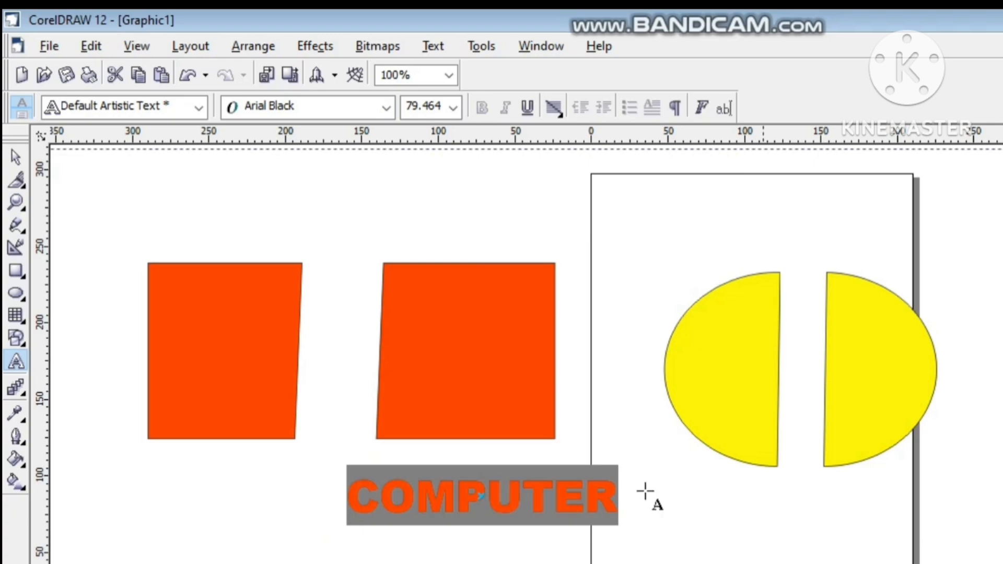
click(19, 154)
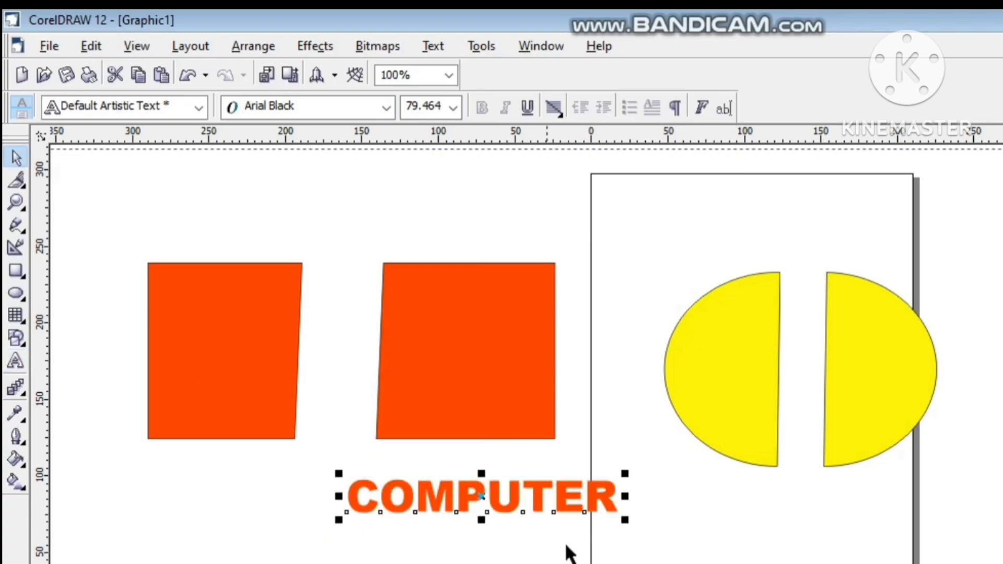
Step: Stretch the COMPUTER text much wider and taller, and deselect it
click(513, 526)
click(470, 502)
drag(626, 494, 846, 522)
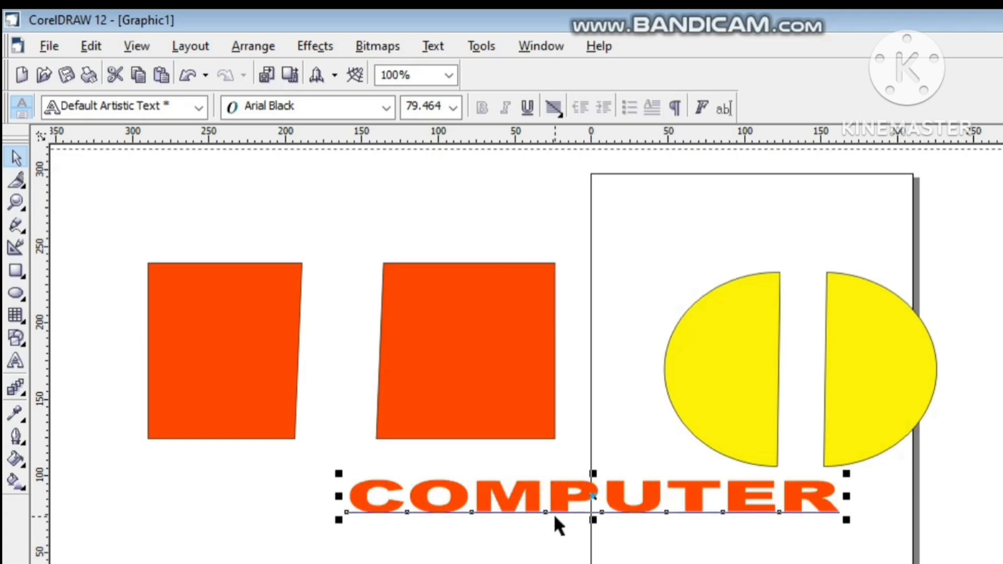
drag(591, 520, 592, 563)
click(163, 246)
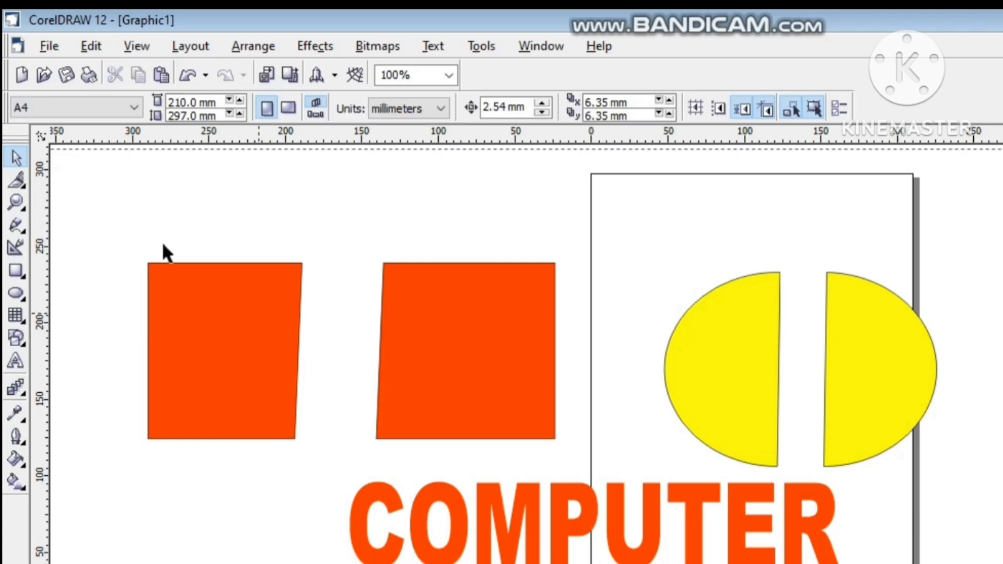
Step: Cut the COMPUTER text with the Knife tool through the letter P, from its baseline to its top edge
click(19, 182)
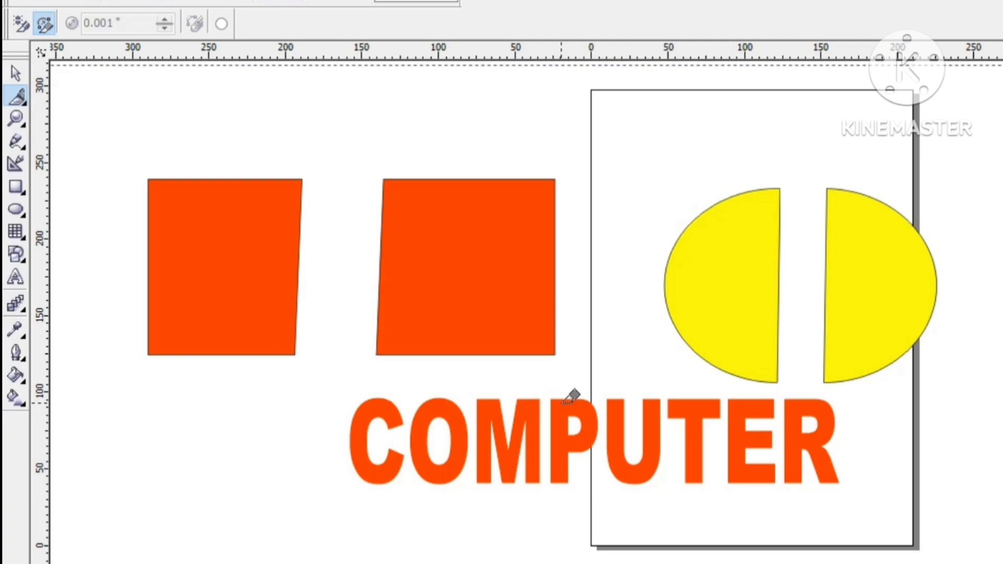
click(552, 483)
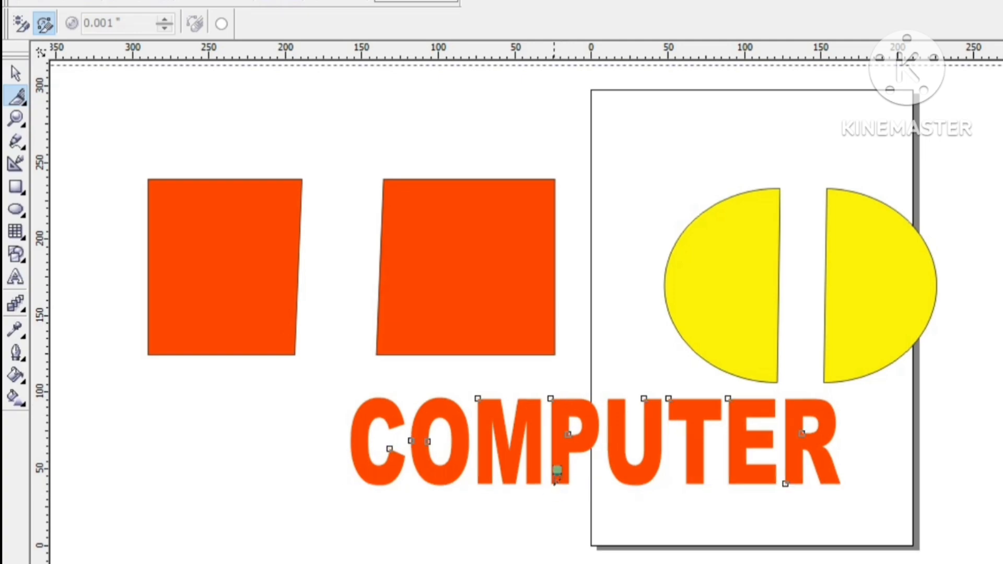
click(564, 399)
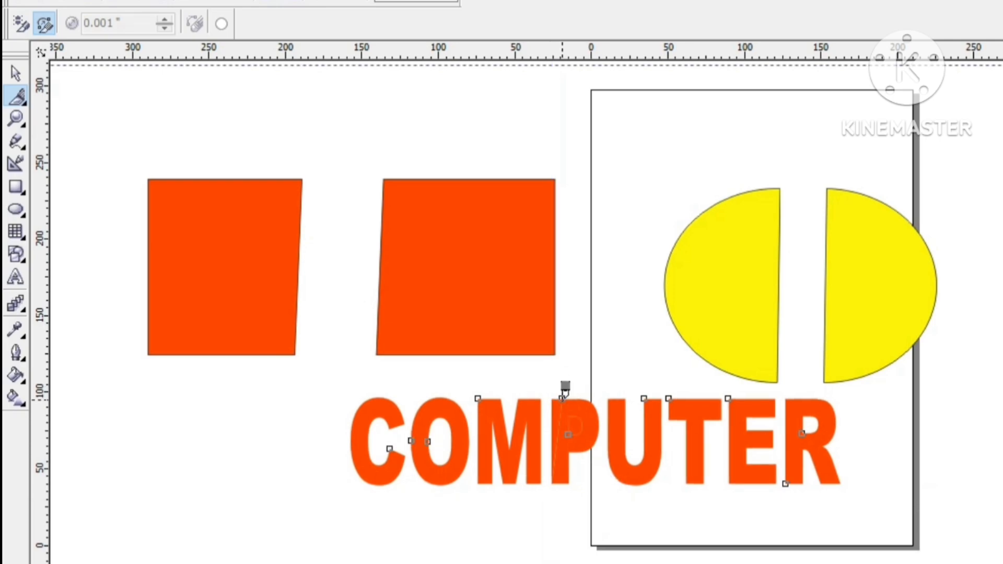
Step: Nudge the selected cut piece of the COMPUTER text to the right and down
key(Right)
key(Right)
key(Right)
key(Right)
key(Right)
key(Right)
key(Right)
key(Right)
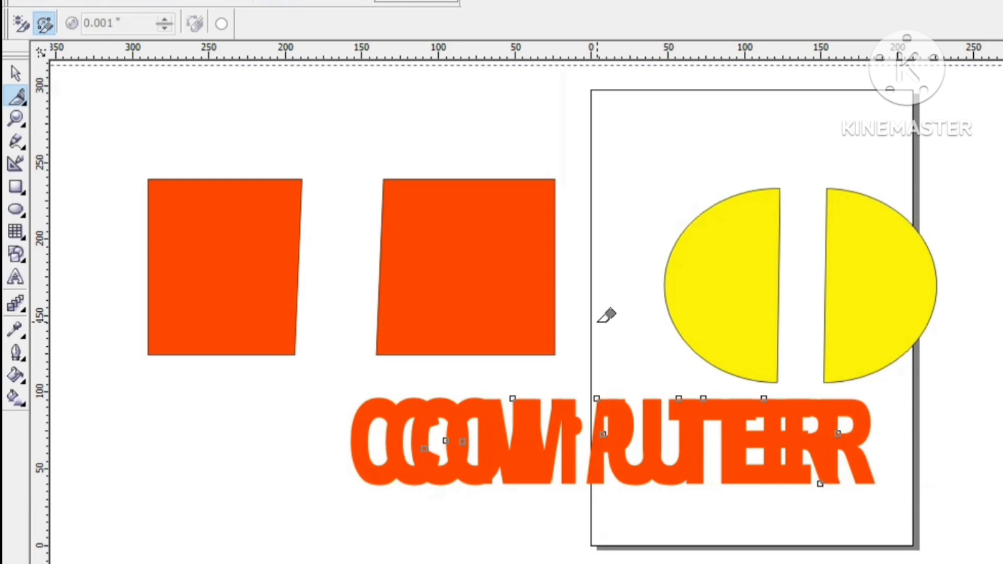
key(Down)
key(Down)
key(Down)
key(Down)
key(Down)
key(Down)
key(Down)
key(Down)
key(Down)
key(Down)
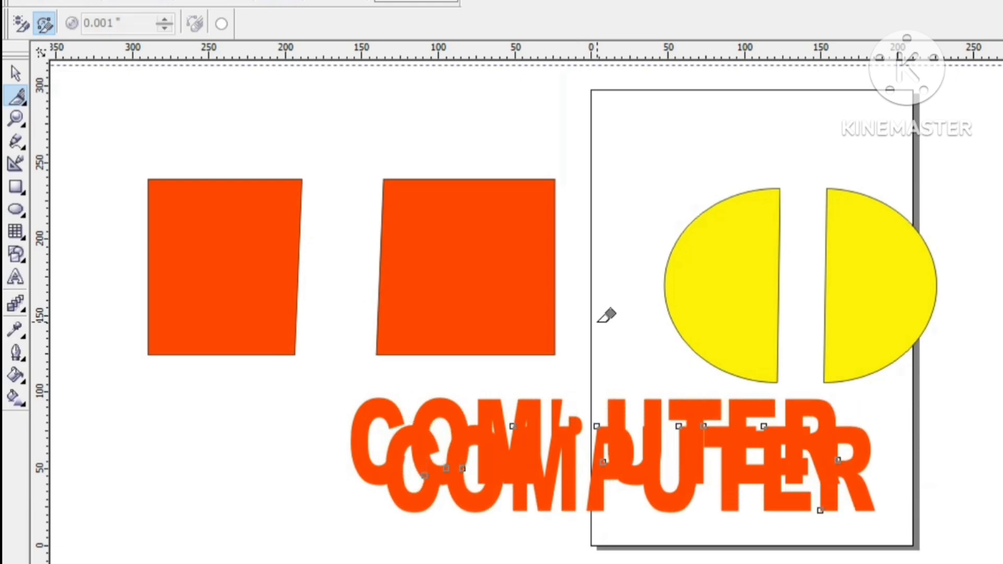
Step: Nudge the selected COMPUTER piece down, and move it to the upper right, away from the other cut pieces
key(Down)
key(Down)
key(Down)
key(Down)
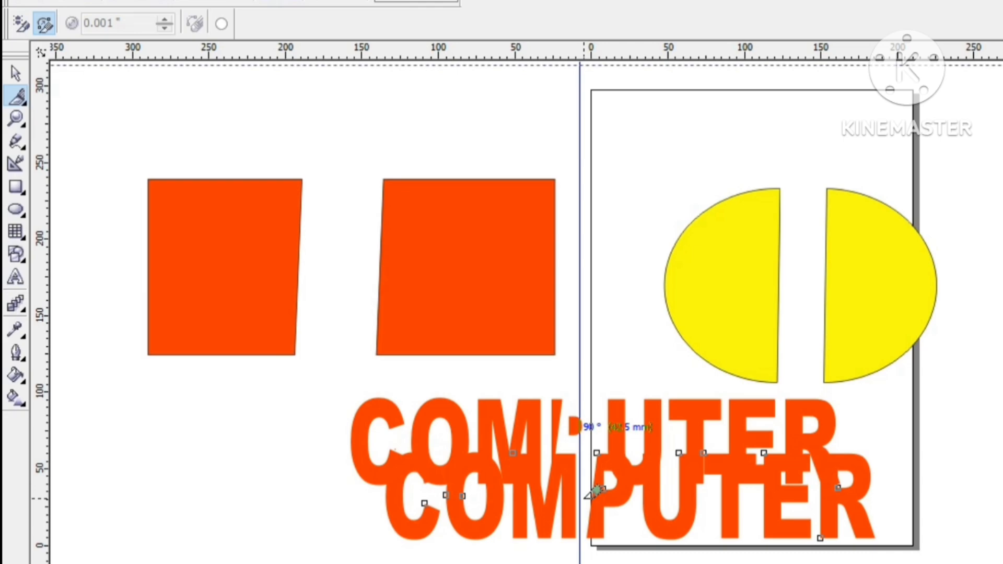
key(Up)
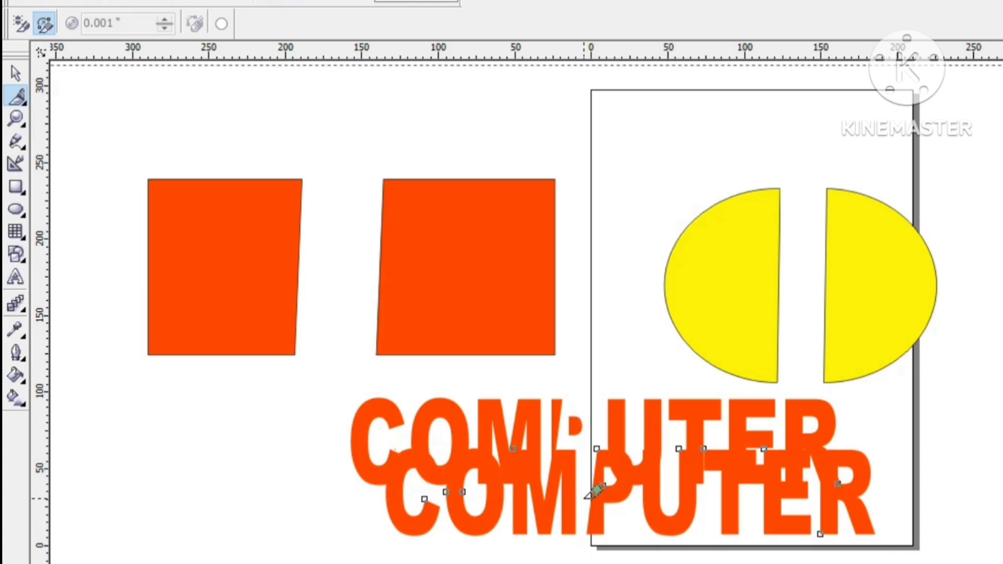
click(15, 73)
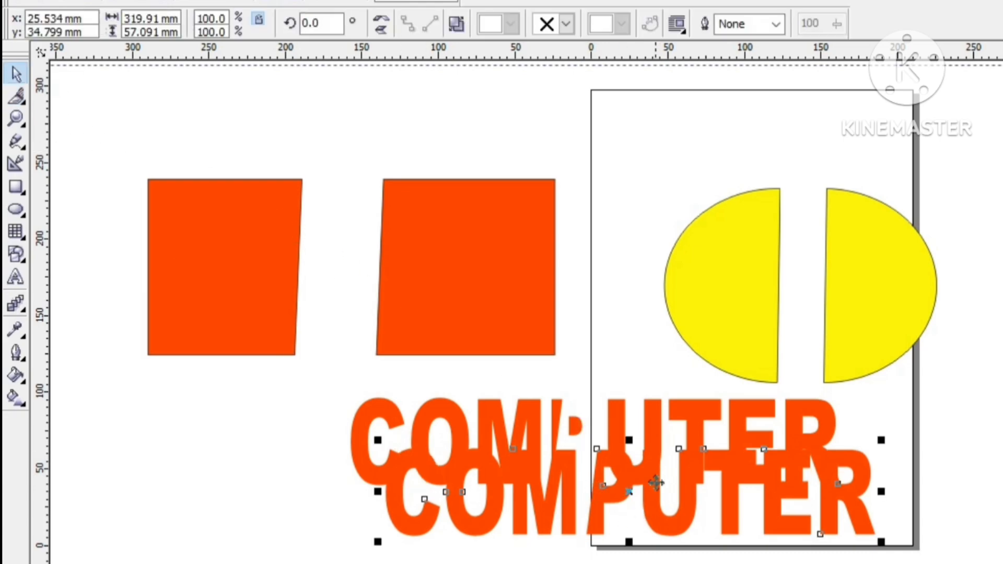
drag(656, 484, 1002, 161)
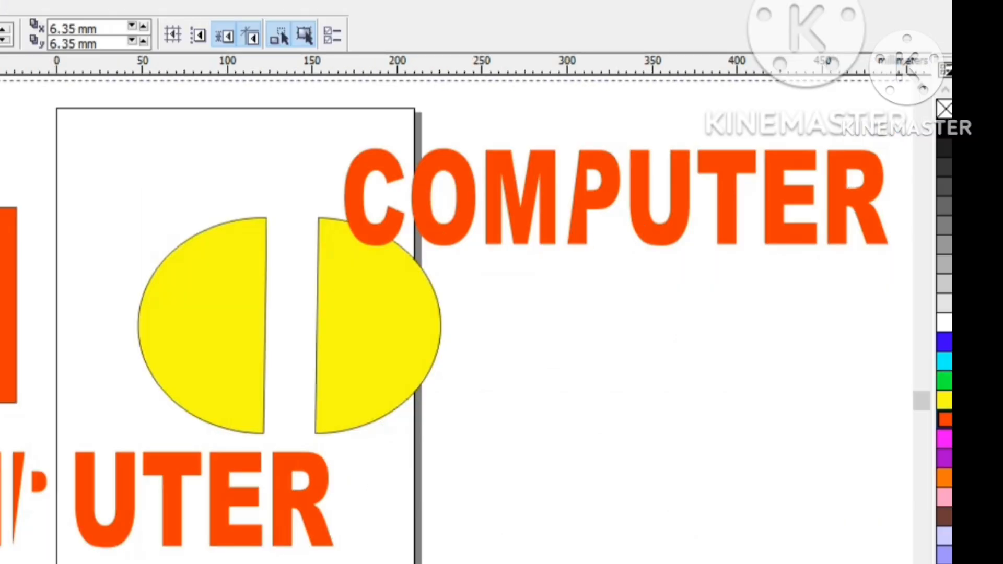
Step: Cut the moved COMPUTER text with the Knife tool through the letter O, and nudge the cut piece to the right
click(0, 141)
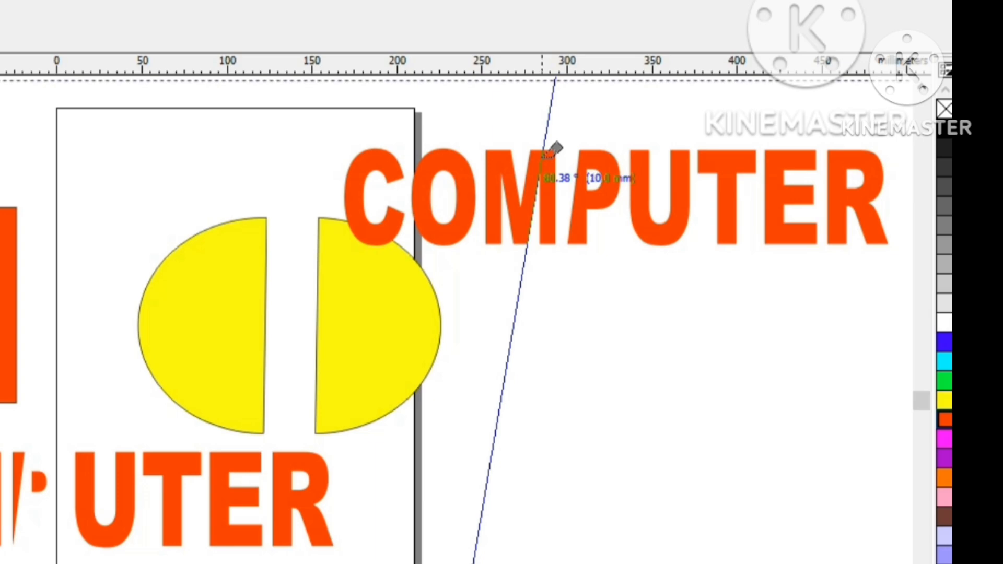
click(461, 149)
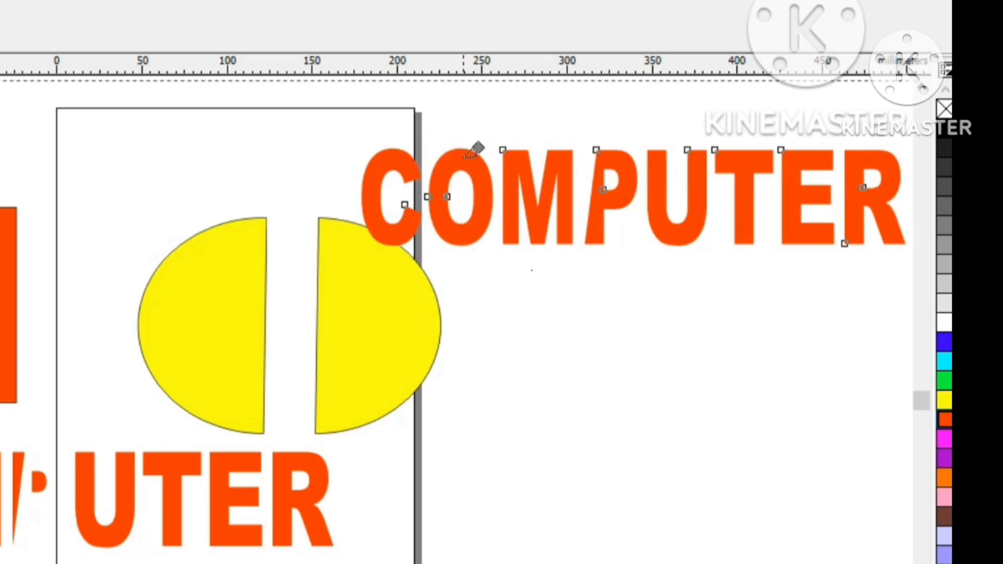
click(505, 207)
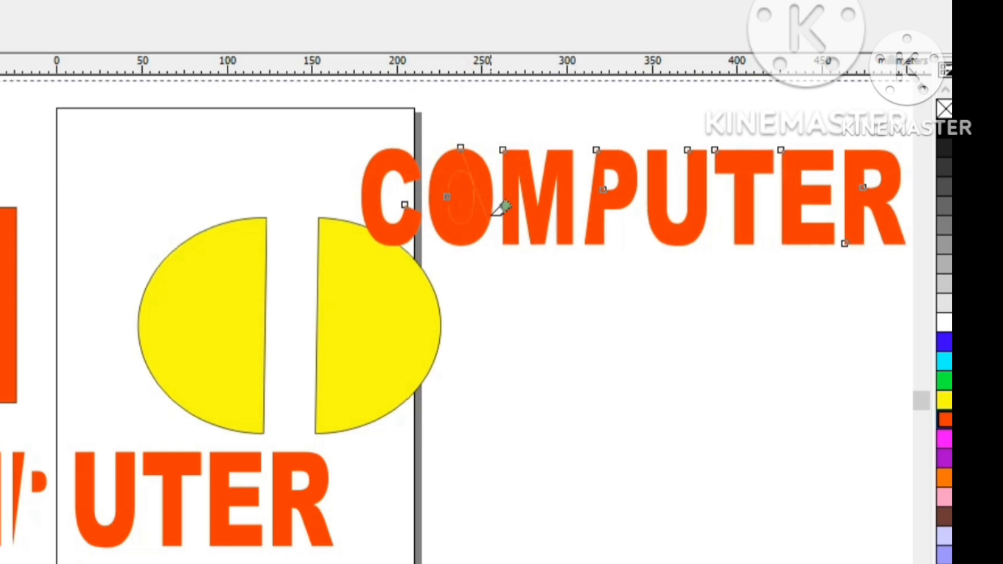
key(Right)
key(Right)
key(Right)
key(Right)
key(Right)
key(Right)
key(Right)
key(Right)
key(Right)
key(Right)
key(Right)
key(Right)
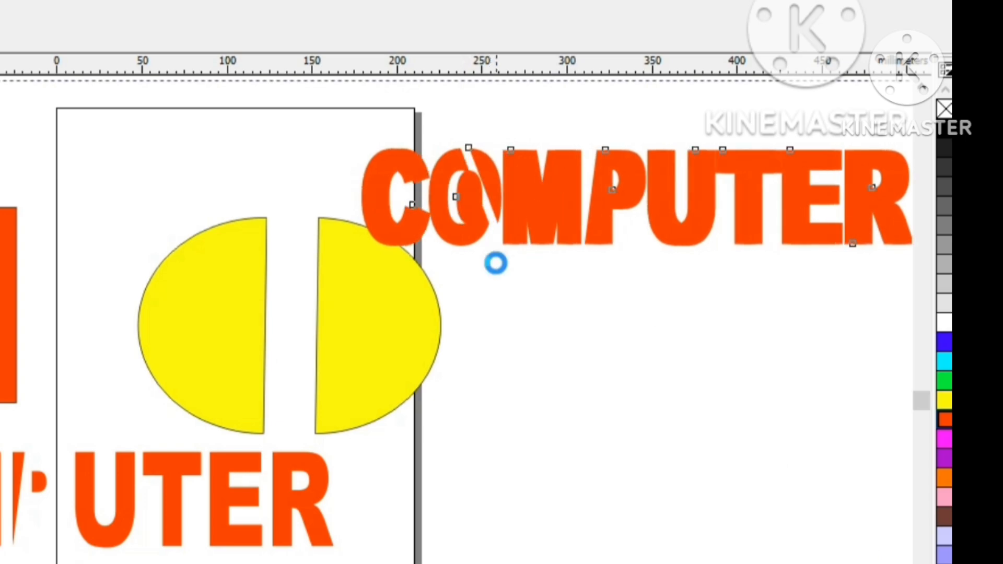
key(Right)
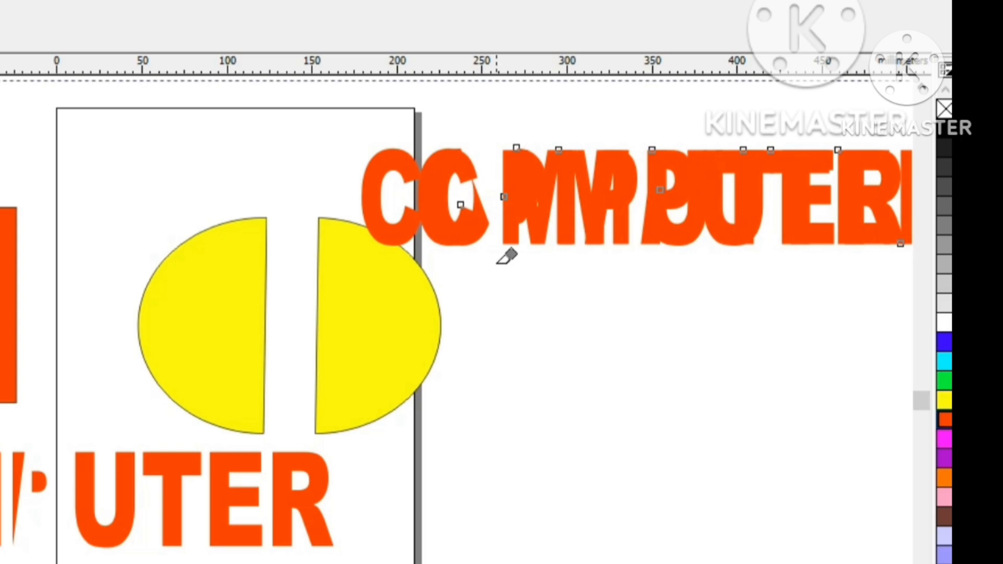
Step: Delete all objects from the drawing
key(F10)
key(ctrl+a)
key(Delete)
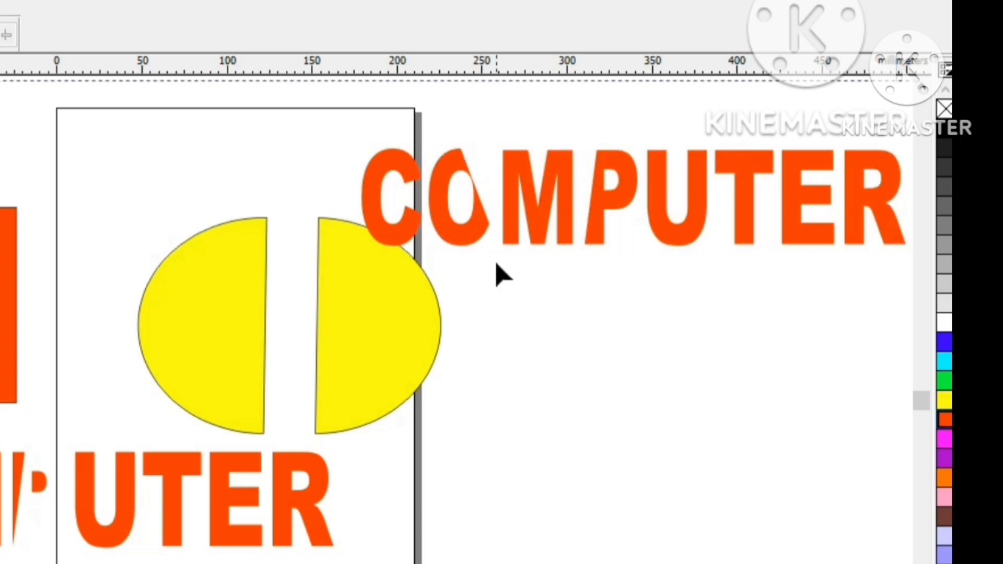
key(ctrl+a)
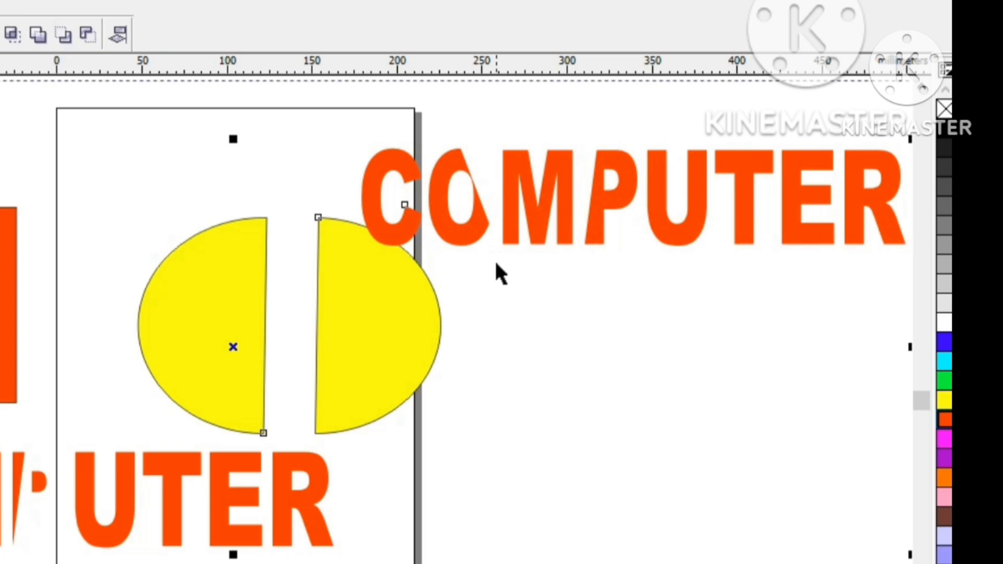
key(Delete)
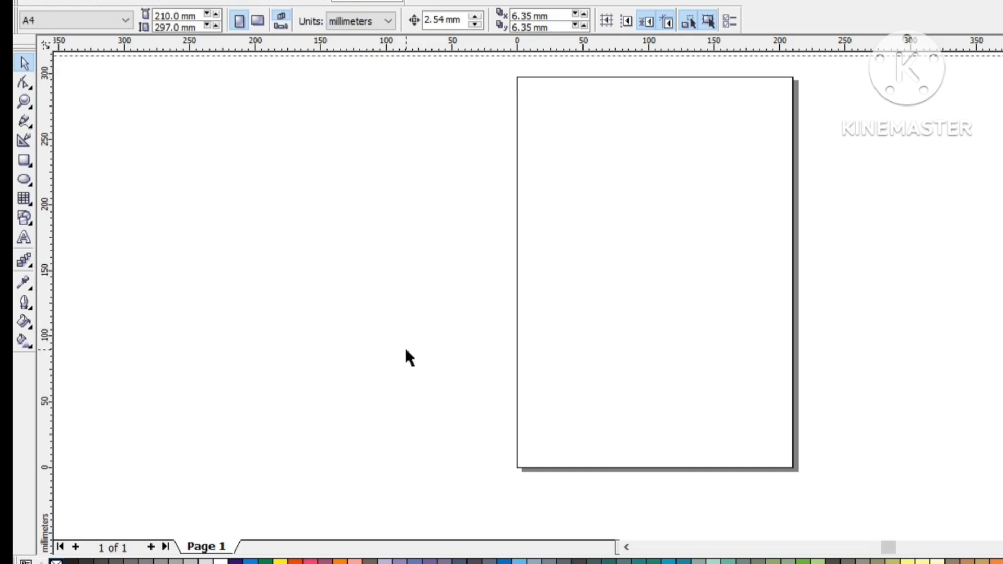
Step: Import the motorcycle picture 00X1 from the Image - A folder and place it overlapping the page's left edge
key(ctrl+i)
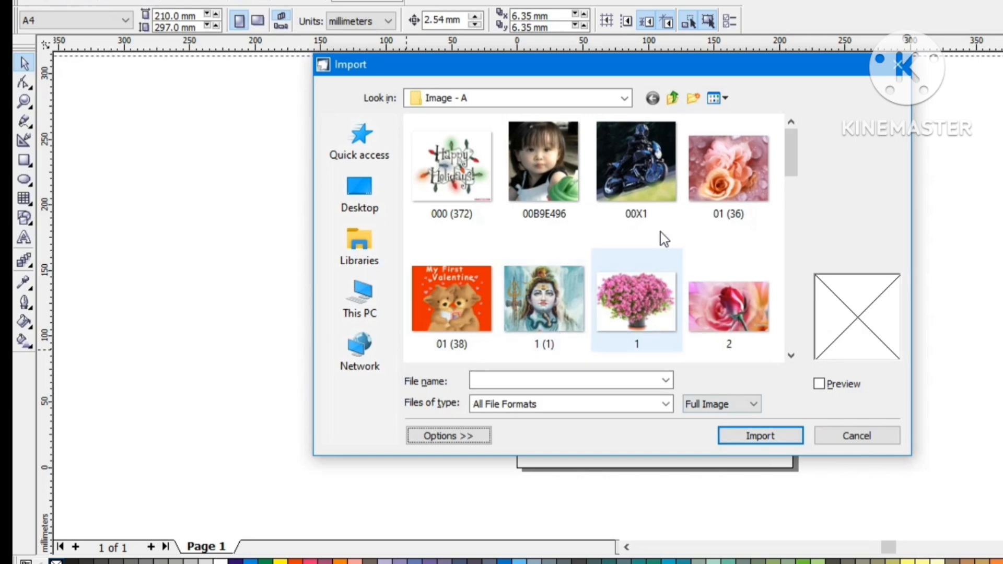
click(644, 180)
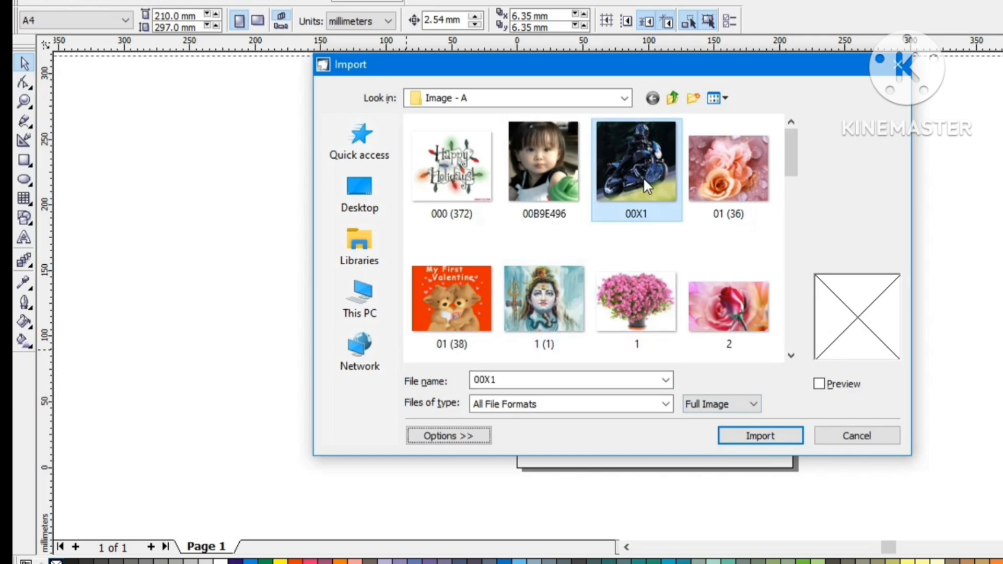
click(735, 438)
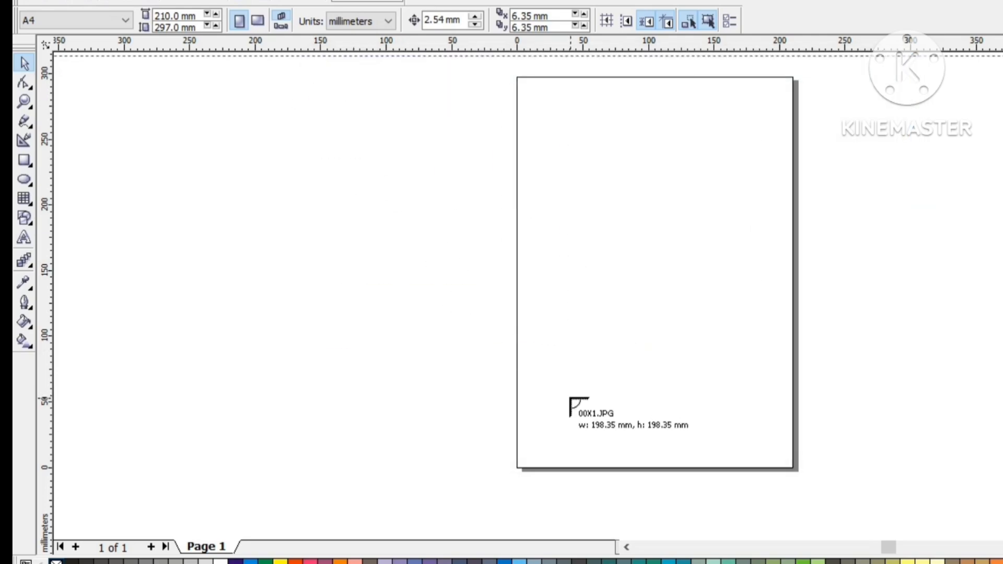
click(311, 98)
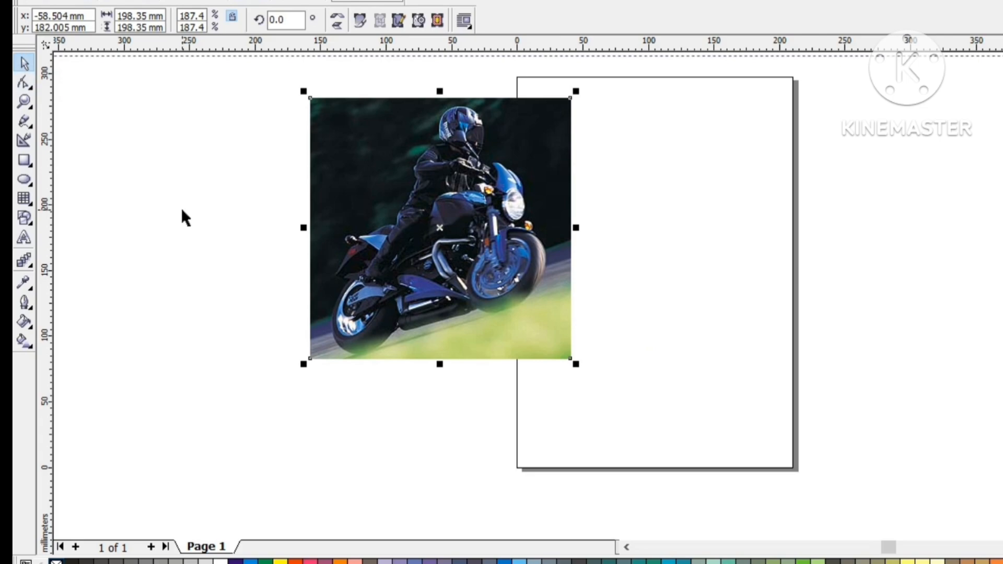
Step: Try to cut the motorcycle picture from top to bottom with the Knife tool, and nudge it to the right
click(377, 202)
click(177, 304)
click(368, 254)
click(32, 90)
click(78, 85)
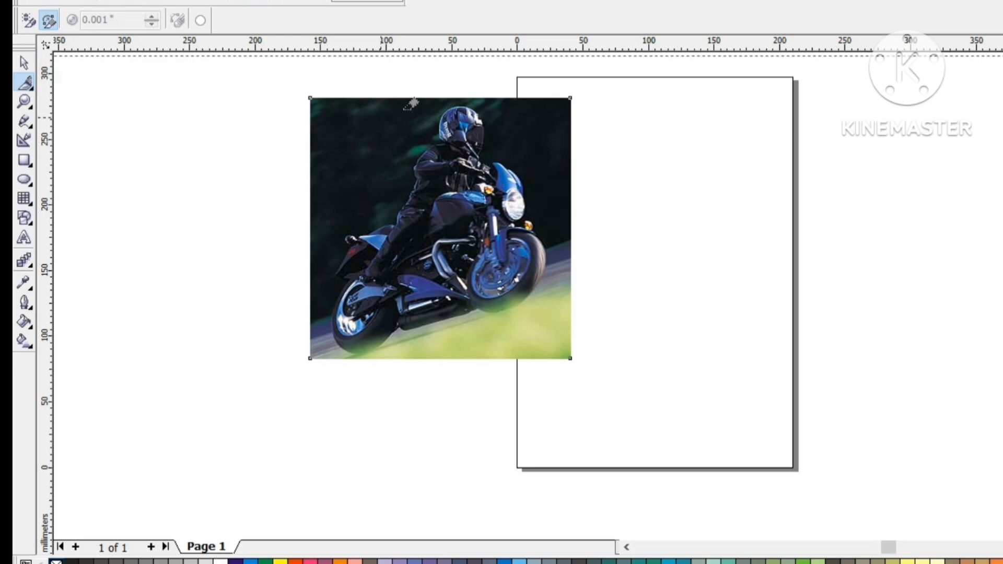
drag(423, 93, 421, 353)
key(Right)
key(Right)
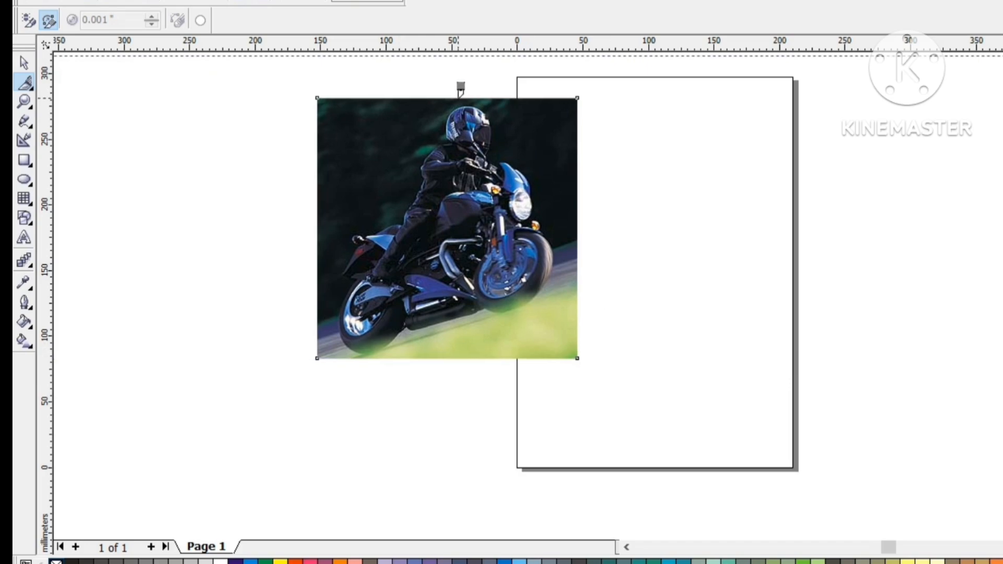
Step: Try two more Knife cuts on the motorcycle picture, from its top edge near the helmet to its bottom edge
click(458, 98)
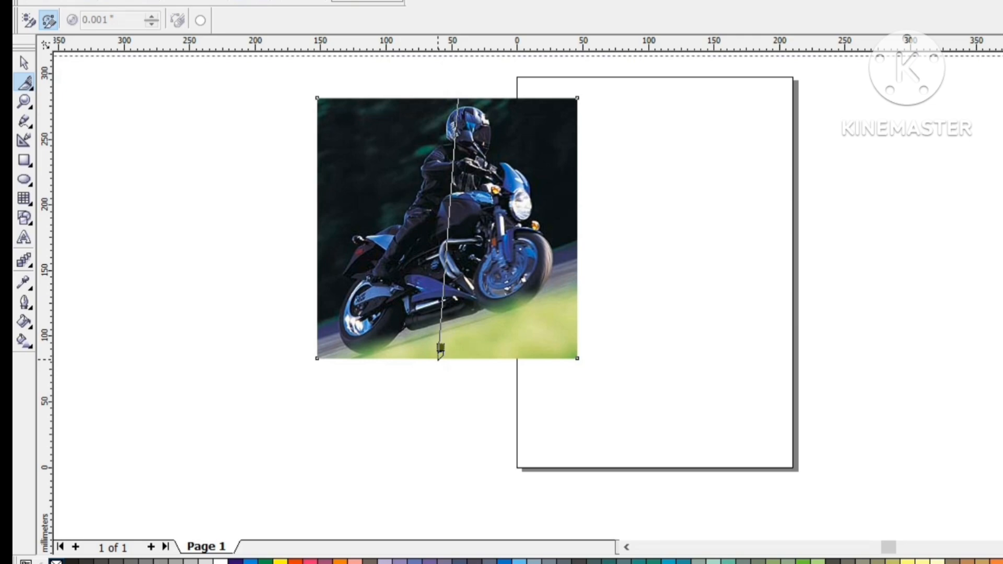
click(439, 358)
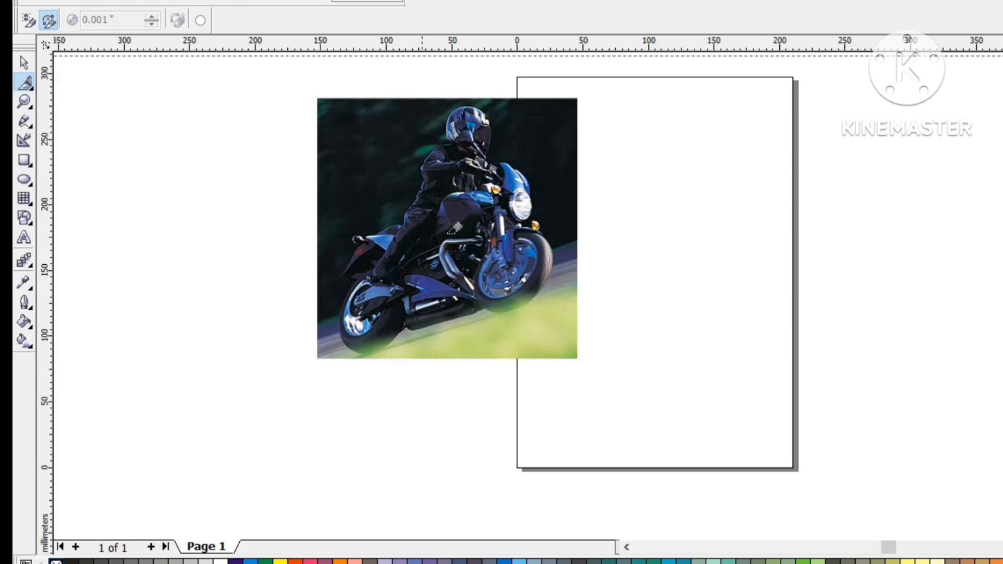
click(449, 96)
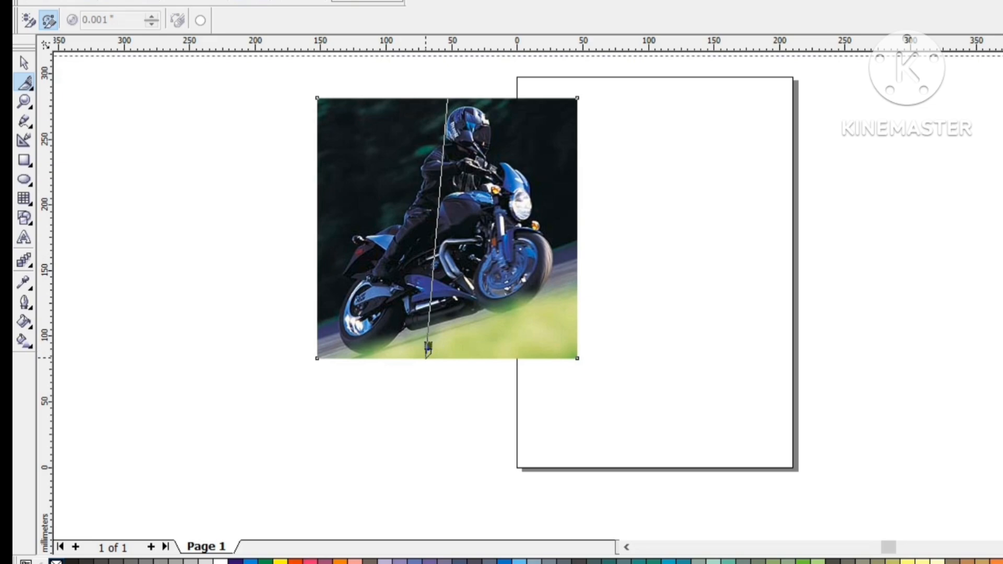
click(427, 357)
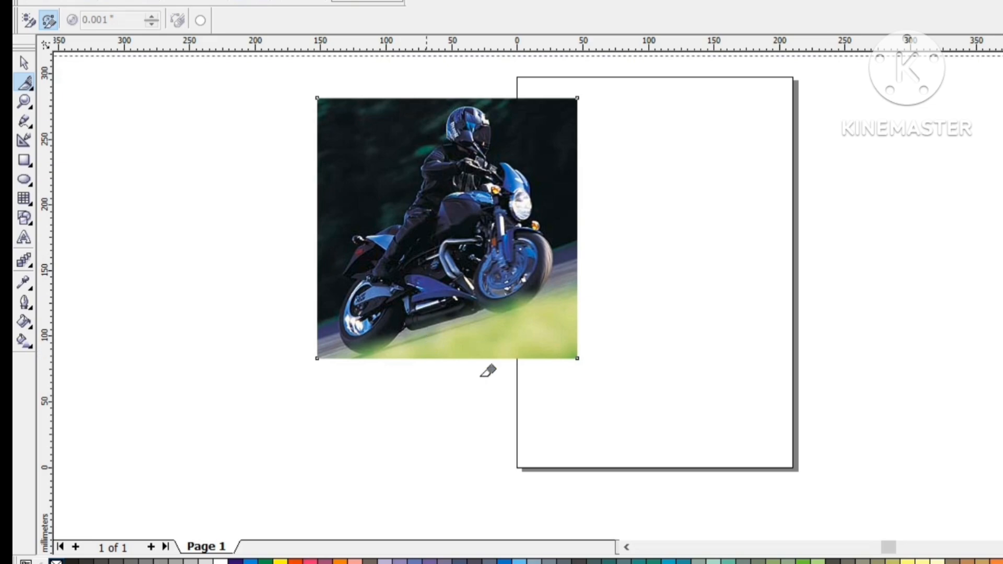
Step: Convert the motorcycle picture to a bitmap with CMYK Color (32-bit), 300 dpi, anti-aliasing and the ICC profile applied
click(25, 64)
click(739, 264)
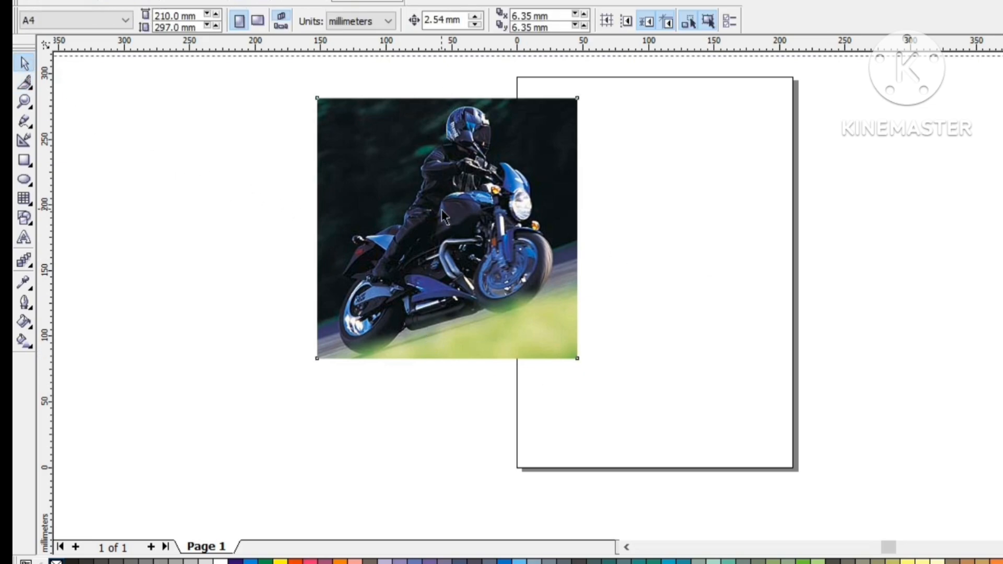
click(443, 217)
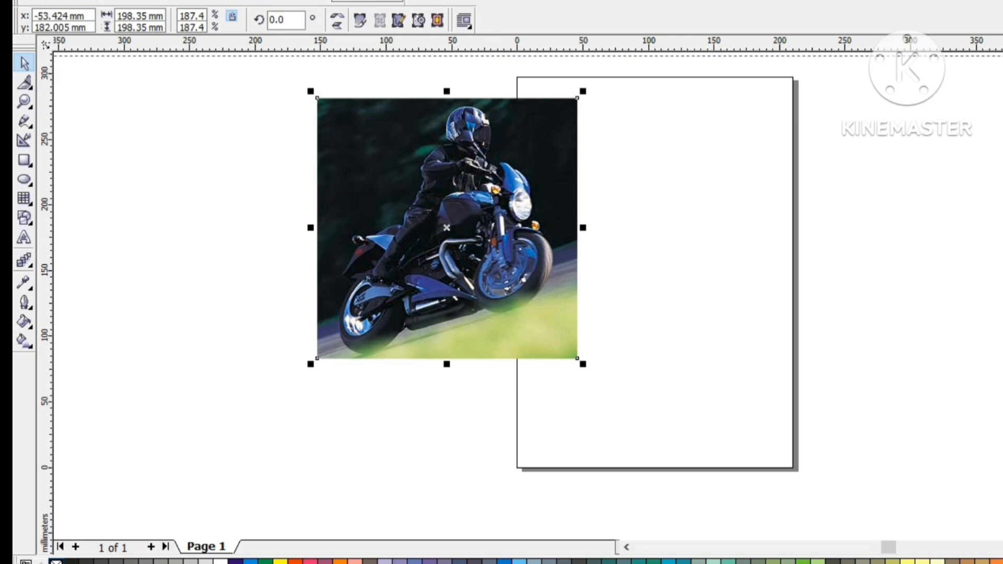
click(408, 25)
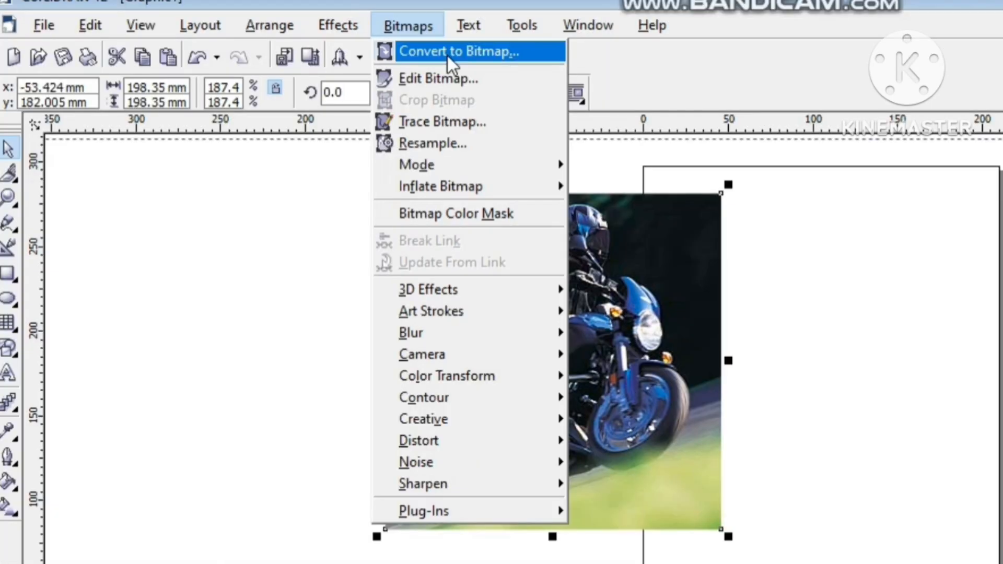
click(447, 55)
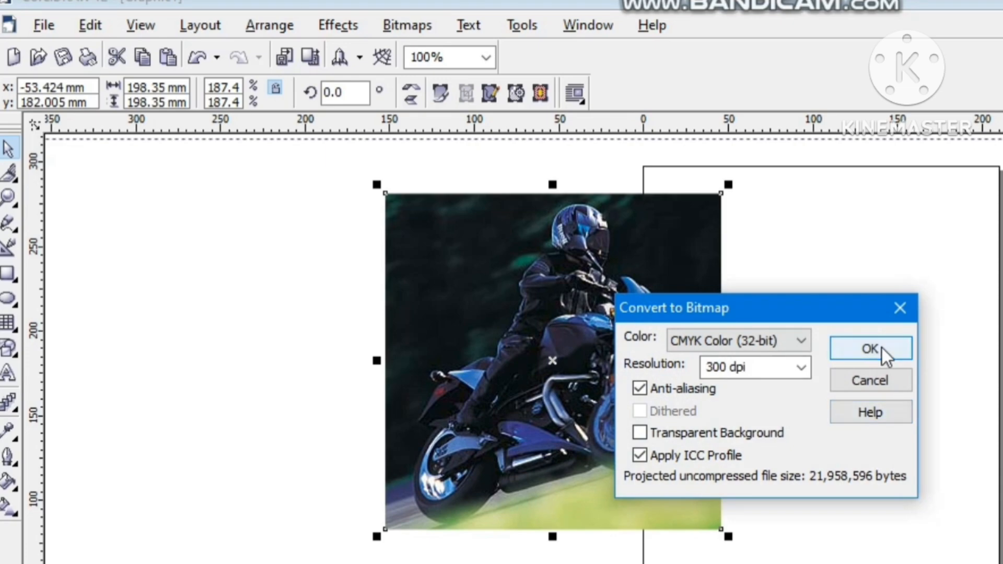
click(871, 348)
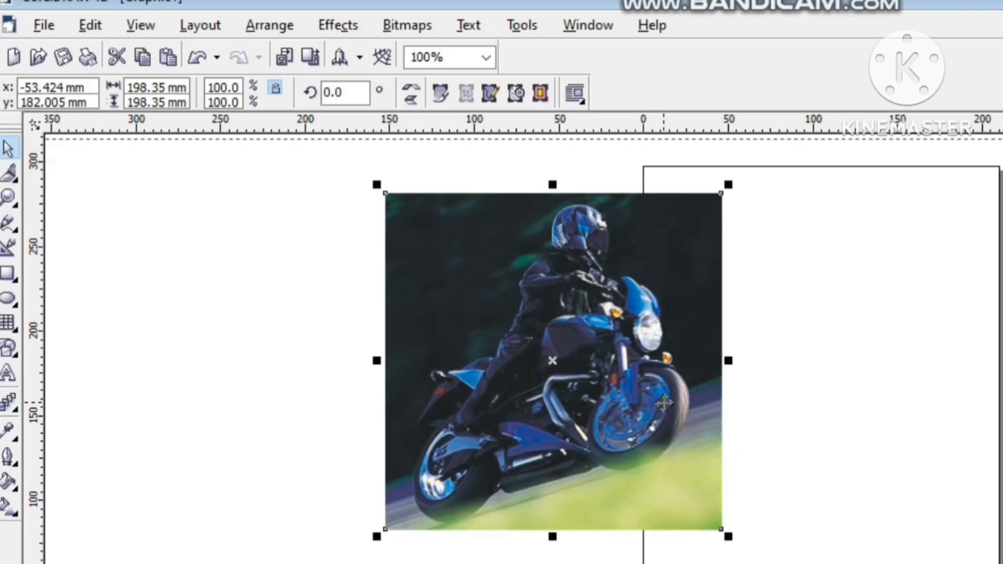
Step: Cut the converted motorcycle bitmap with the Knife tool near its middle, from the top edge to the bottom edge
click(263, 352)
click(504, 332)
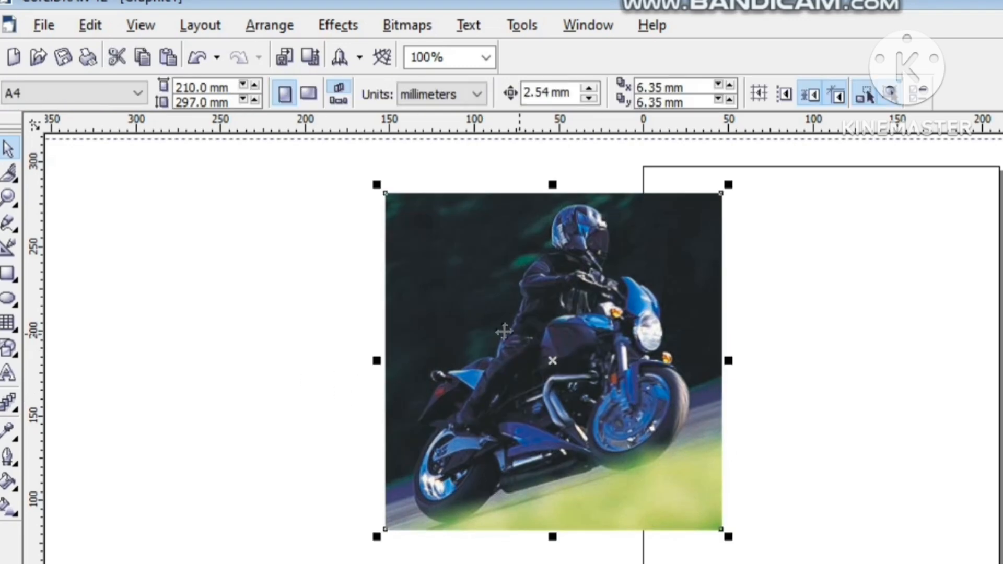
click(83, 262)
click(10, 177)
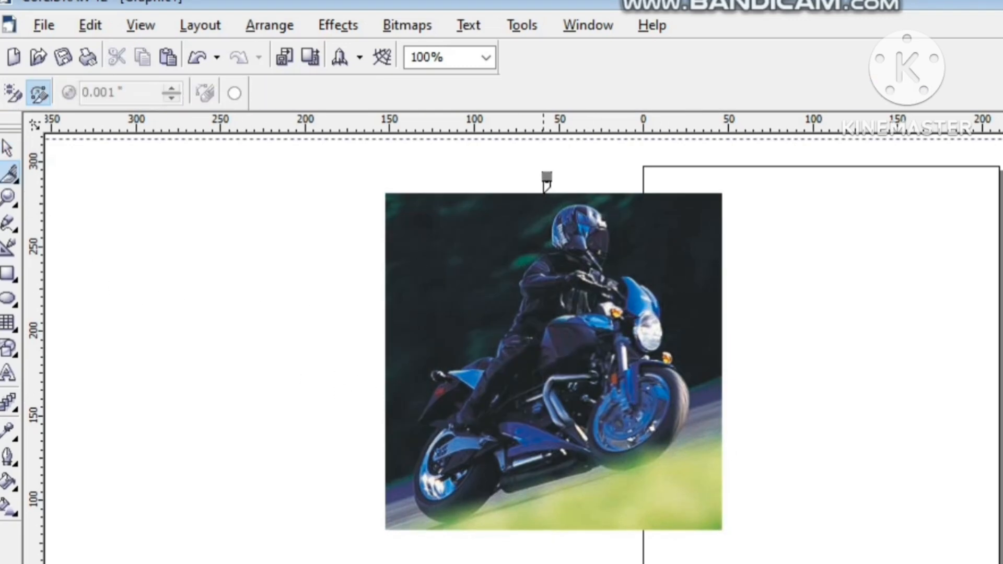
drag(544, 193, 554, 514)
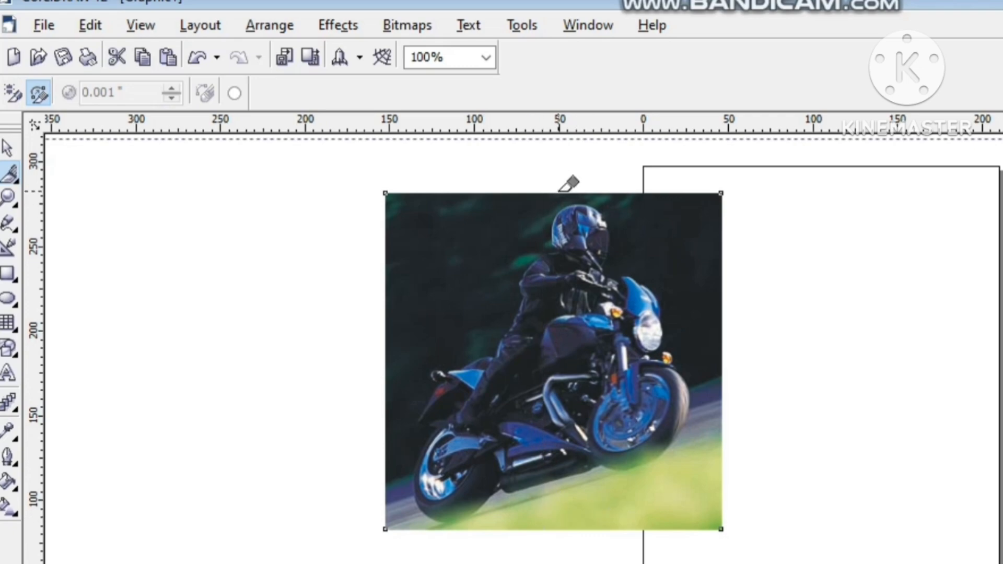
drag(556, 191, 541, 529)
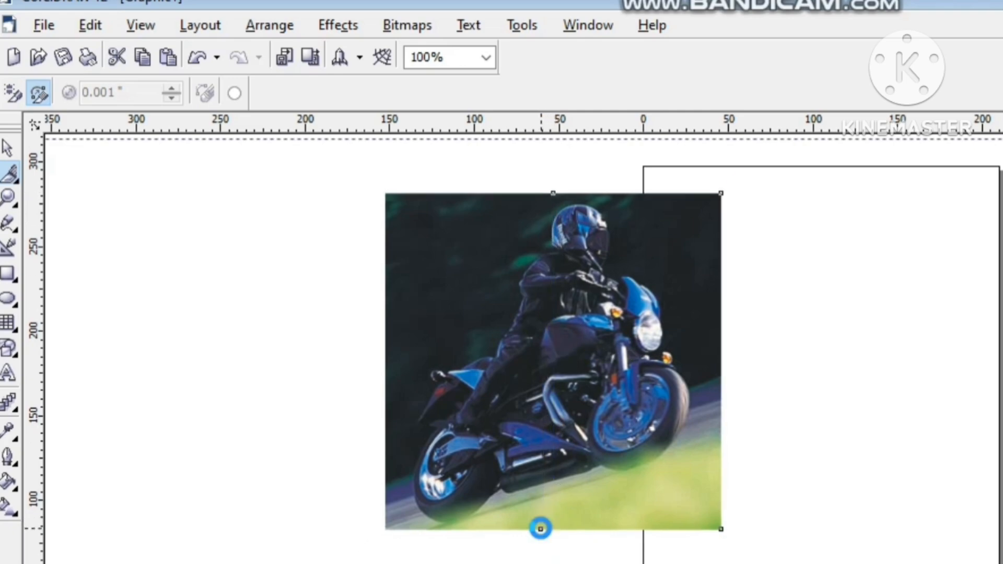
Step: Nudge the right half of the motorcycle bitmap to the right to separate the two pieces, and deselect it
key(Right)
key(Right)
key(Right)
key(Right)
key(Right)
key(Right)
key(Right)
key(Right)
key(Right)
key(Right)
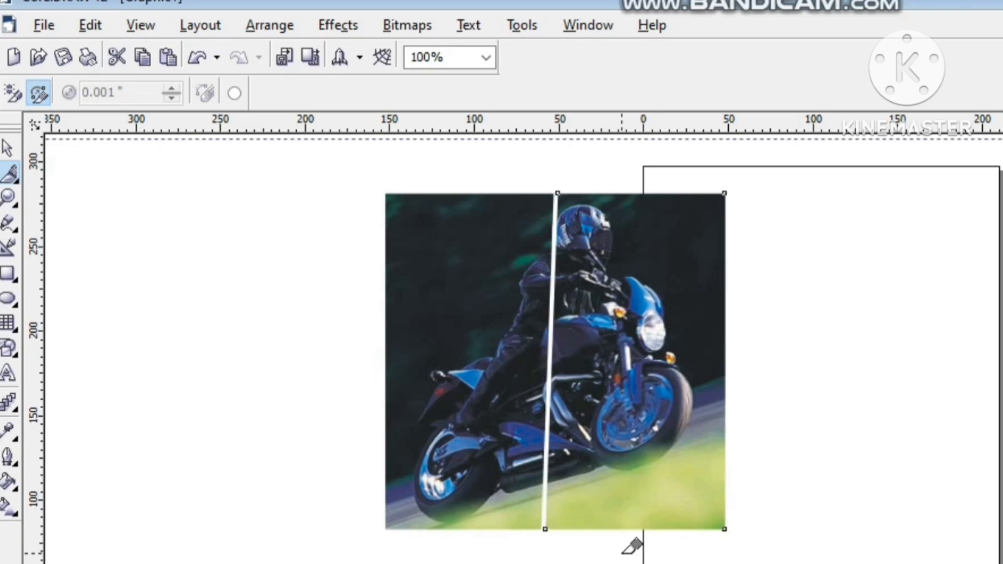
key(Right)
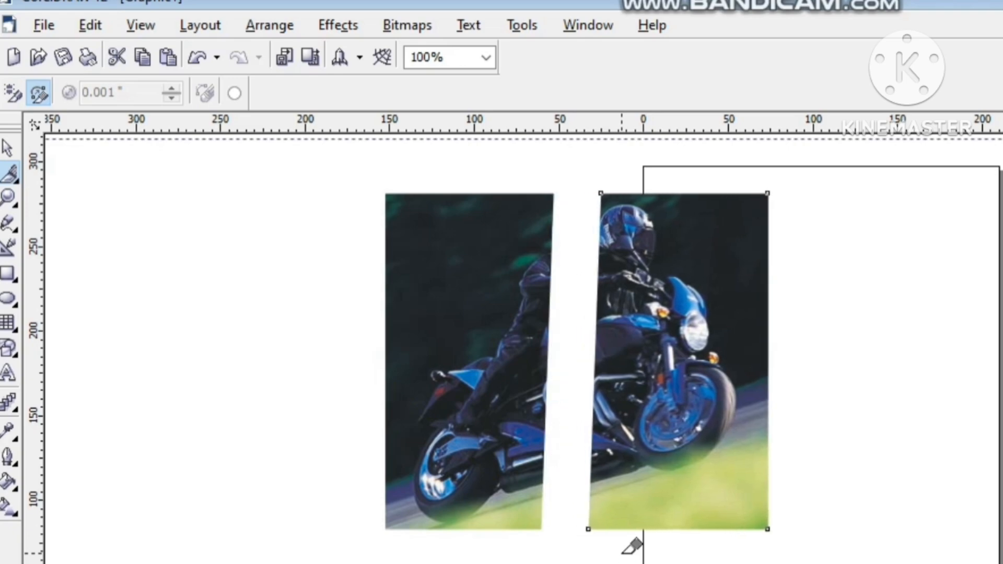
click(9, 146)
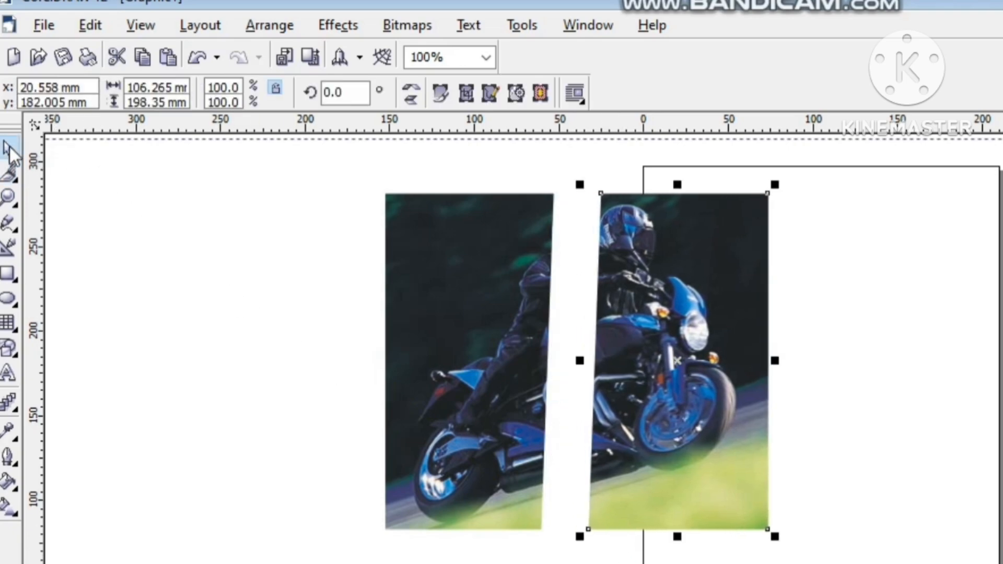
click(80, 232)
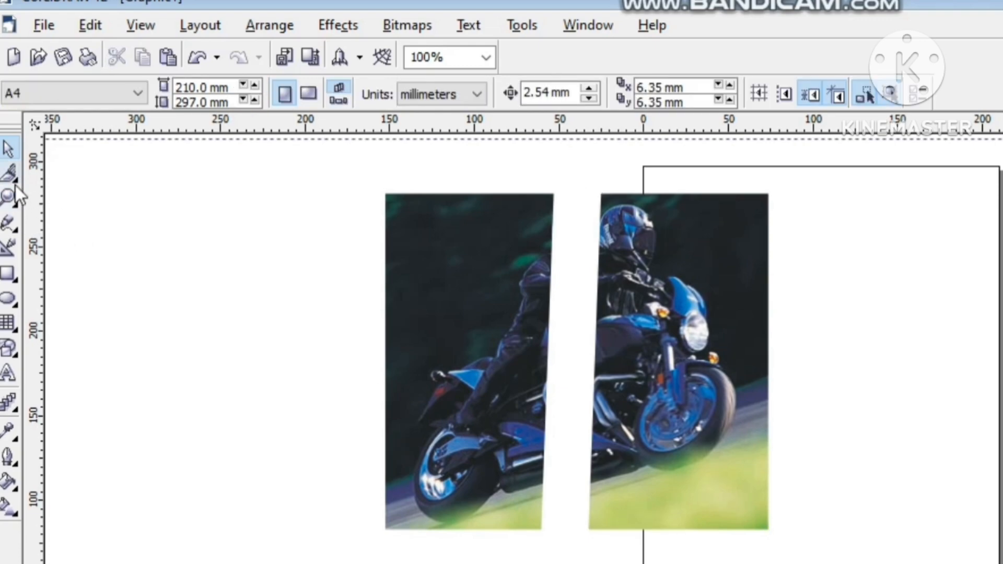
click(14, 185)
click(400, 33)
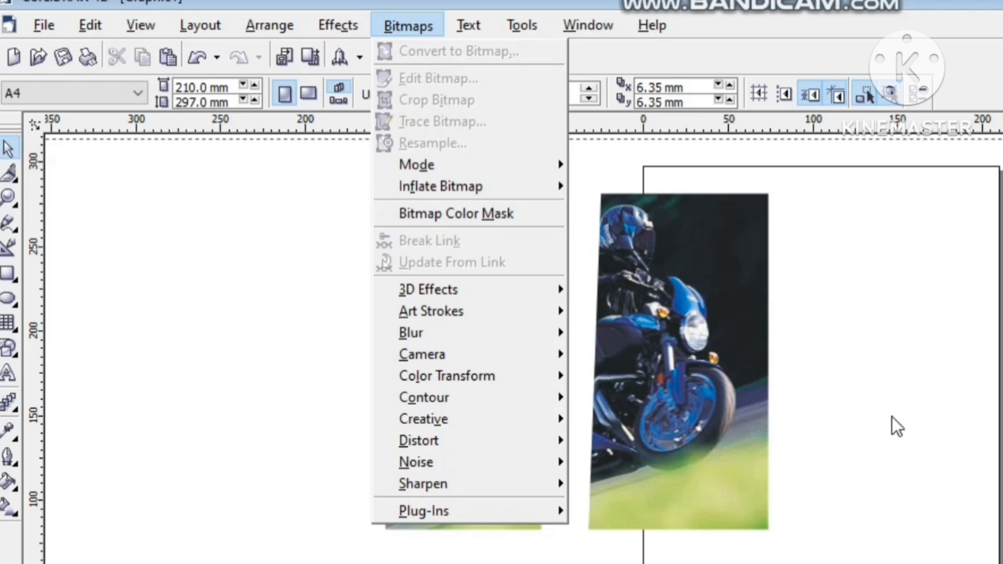
click(796, 453)
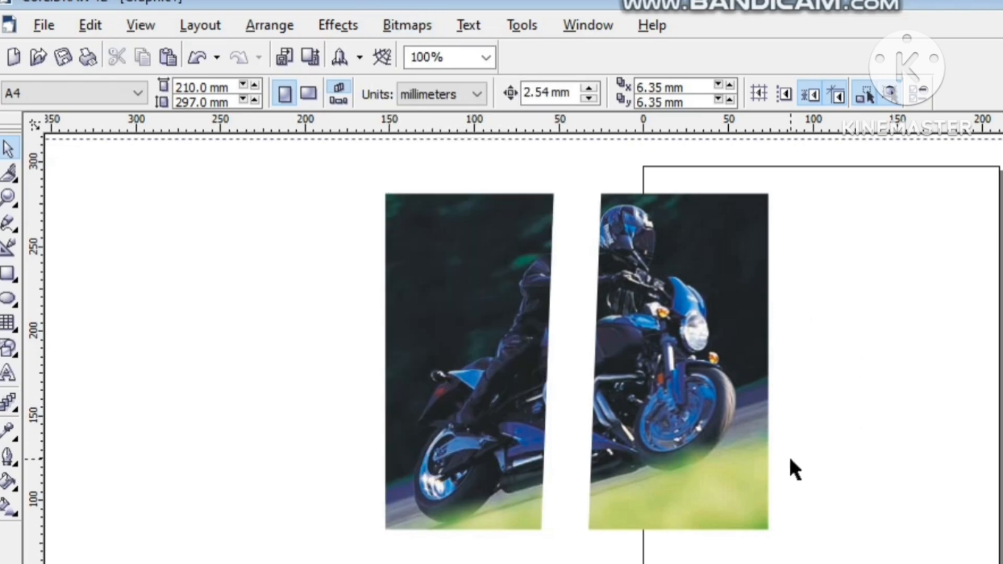